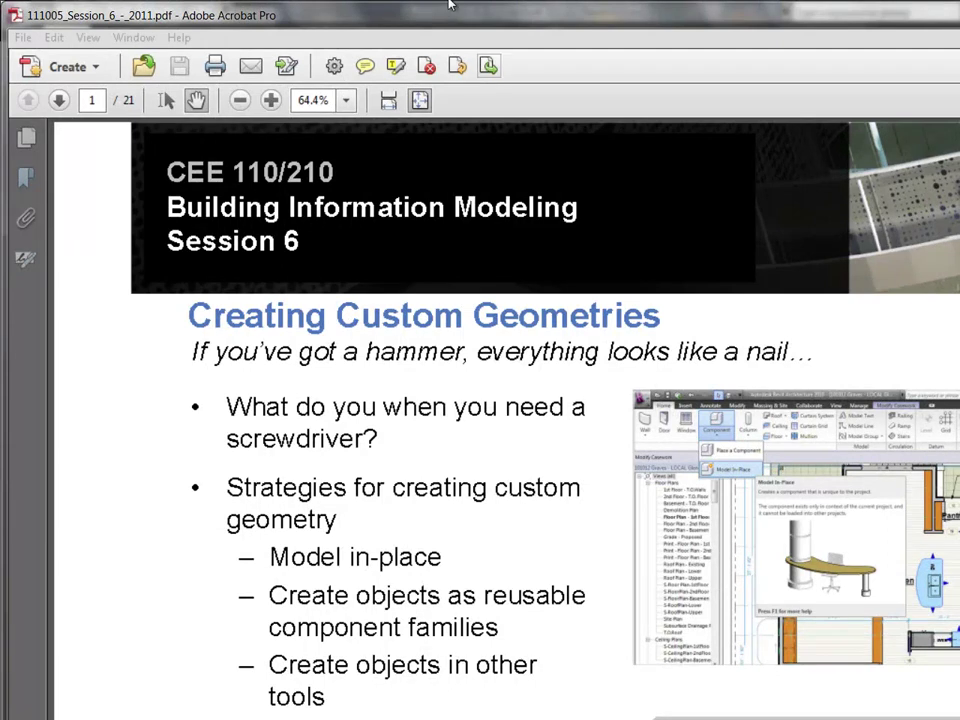
Show the Session 6 PDF in full screen and advance to the slide on modeling elements in place.
{"action": "left_click", "coordinate": [134, 37]}
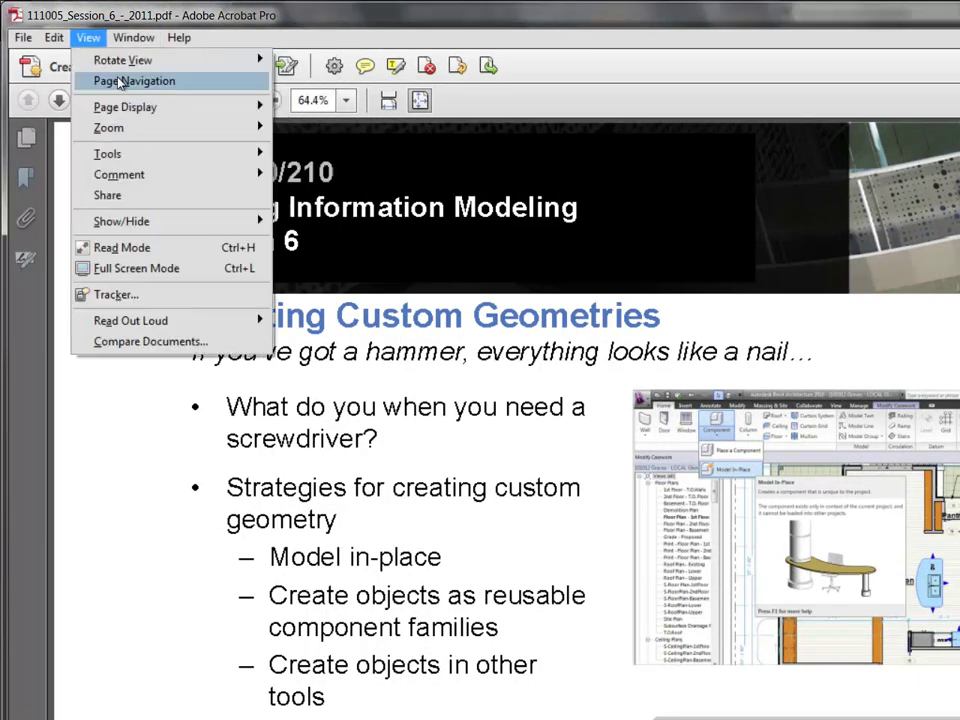
{"action": "left_click", "coordinate": [225, 268]}
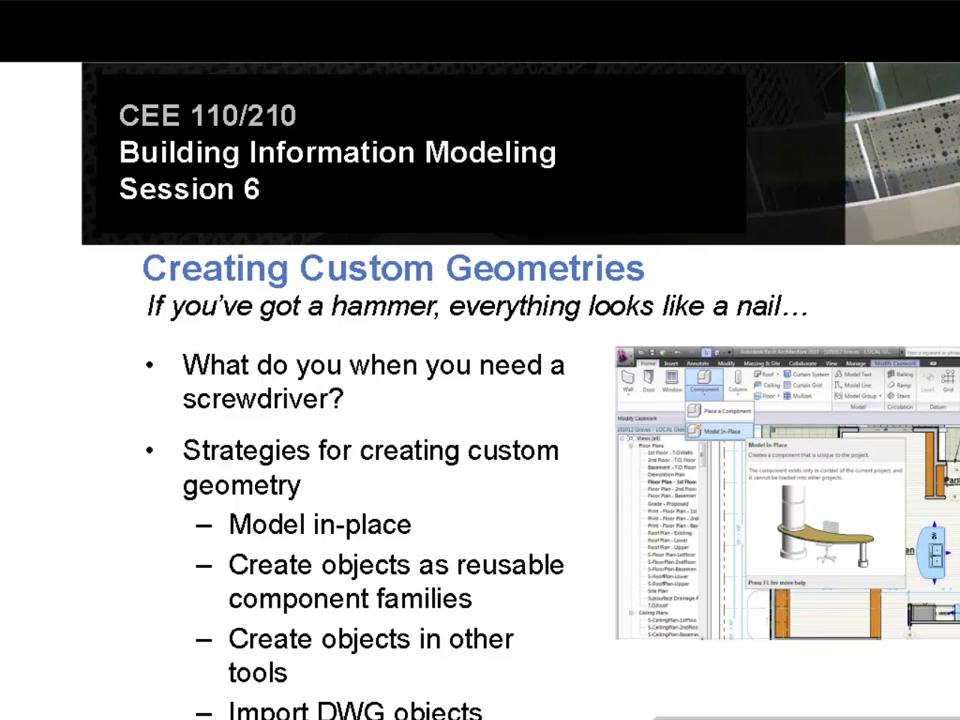
{"action": "key", "text": "Right"}
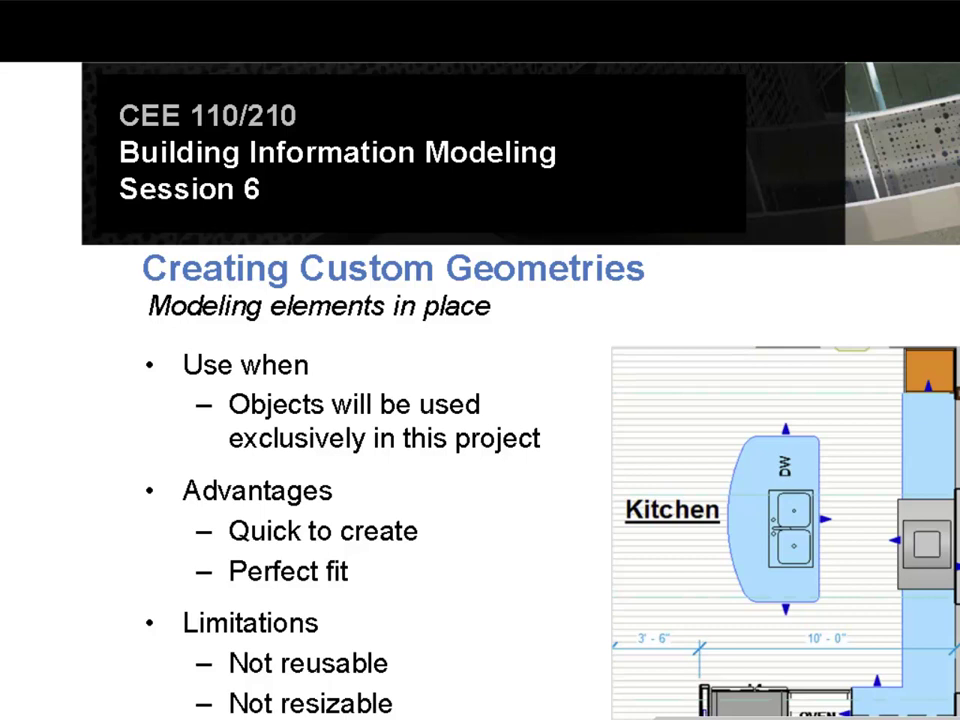
Switch to Revit and create a rectangular floor about 107' long on the Level 1 plan, between the elevation markers.
{"action": "left_click", "coordinate": [671, 179]}
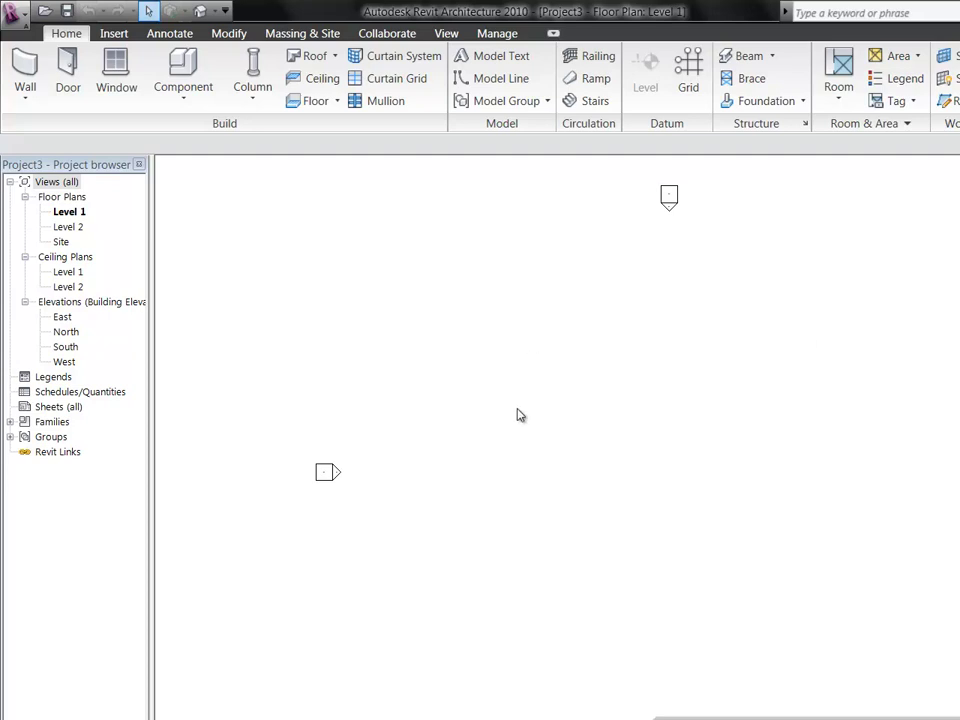
{"action": "scroll", "coordinate": [594, 417], "scroll_direction": "up", "scroll_amount": 1}
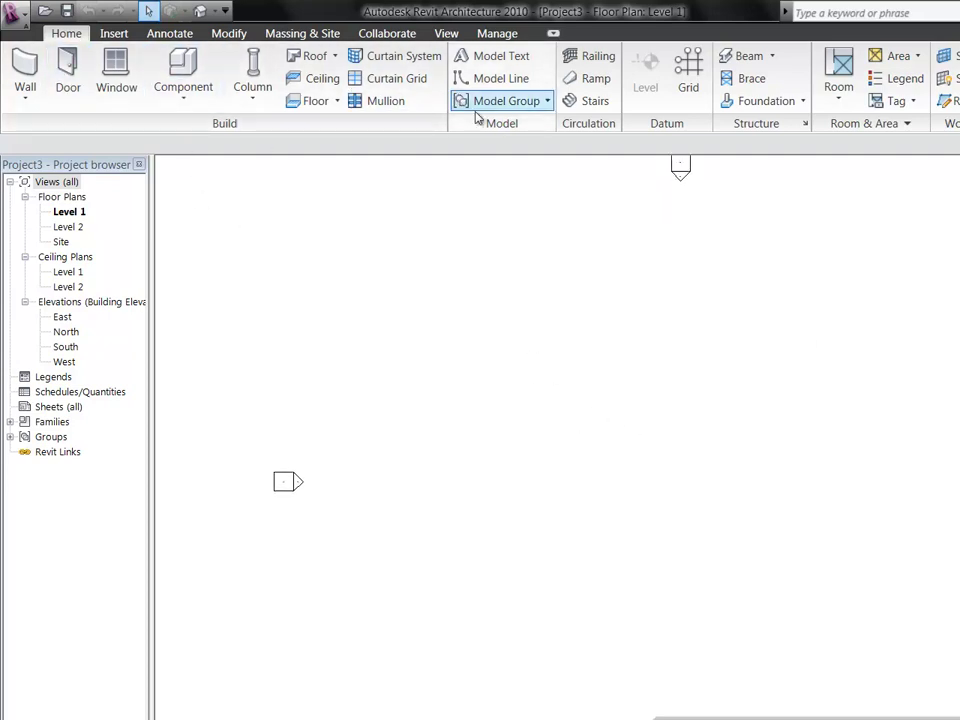
{"action": "left_click", "coordinate": [325, 104]}
{"action": "left_click", "coordinate": [187, 57]}
{"action": "left_click", "coordinate": [448, 352]}
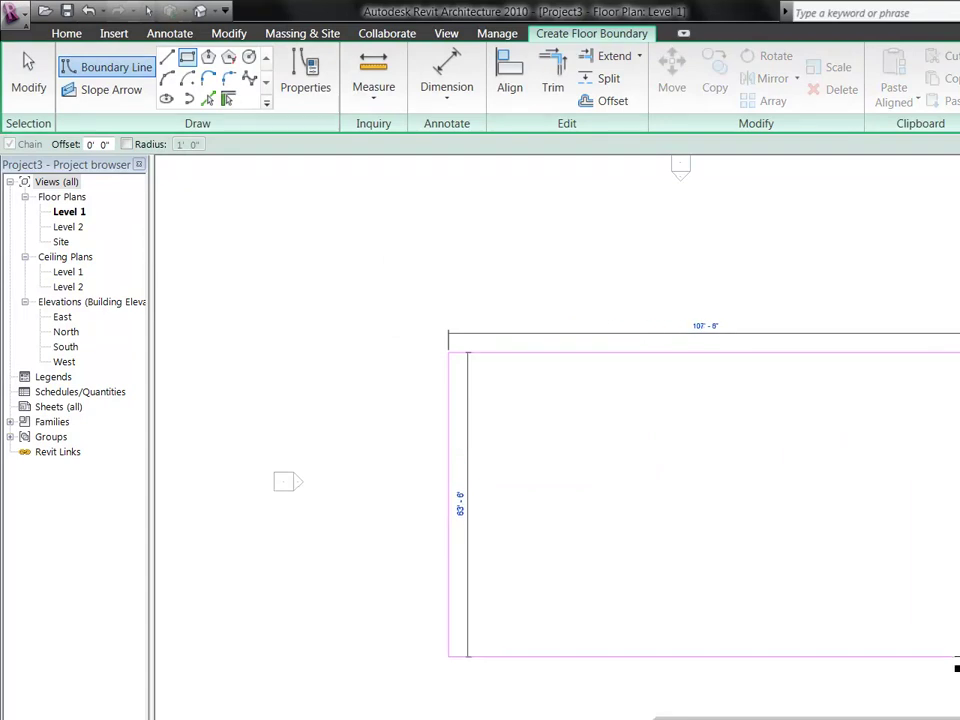
{"action": "left_click", "coordinate": [958, 667]}
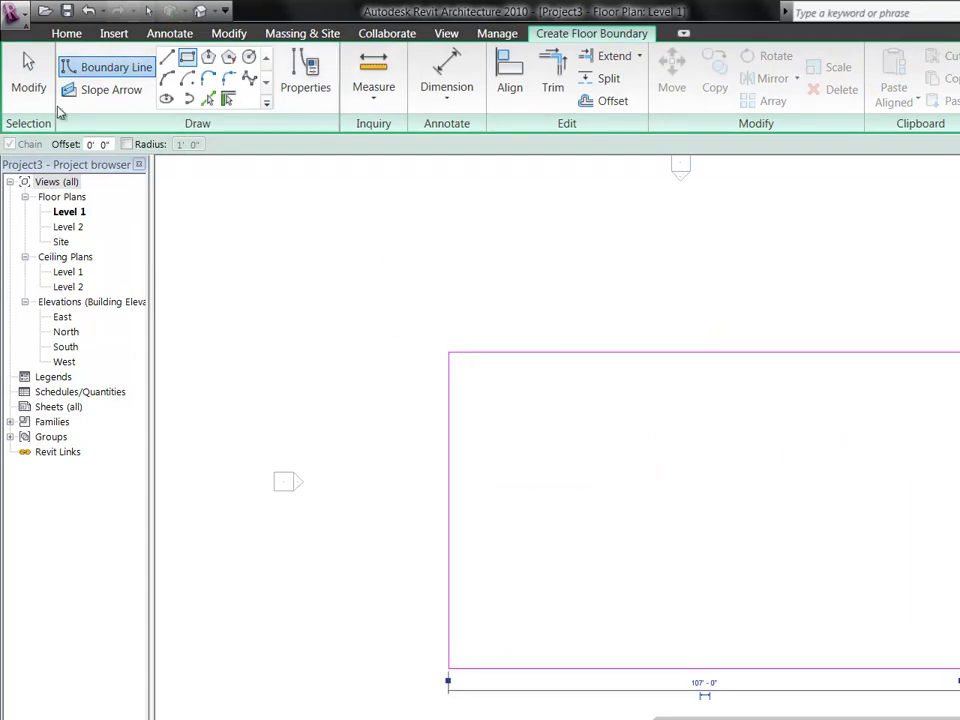
{"action": "left_click", "coordinate": [33, 80]}
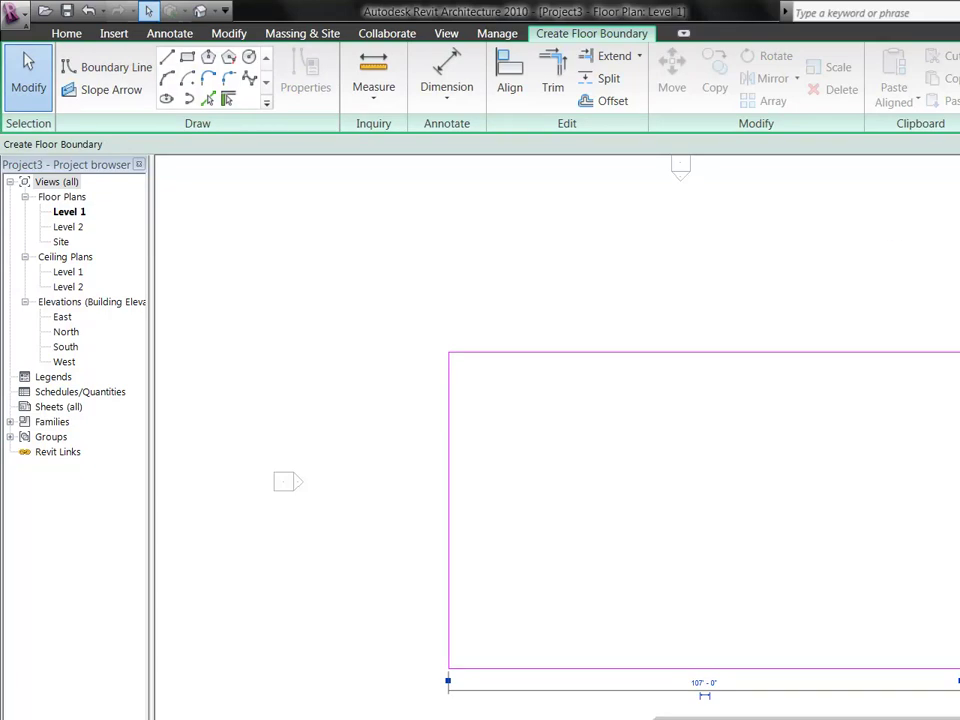
{"action": "left_click", "coordinate": [358, 384]}
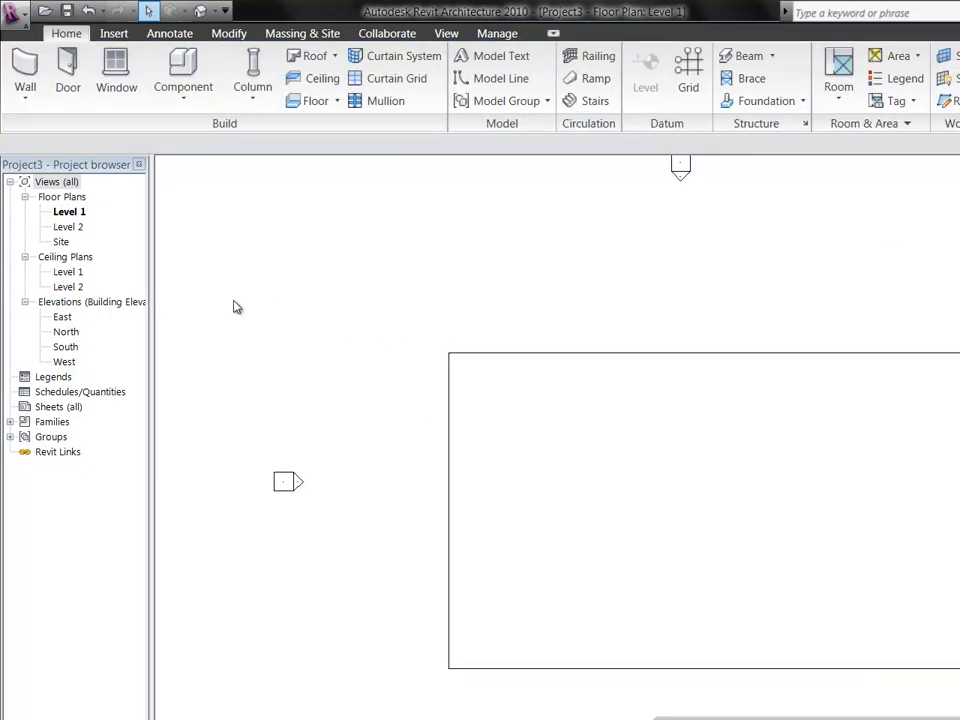
Place Generic - 8" walls with a 20' unconnected height along all four floor edges by picking the lines.
{"action": "left_click", "coordinate": [33, 68]}
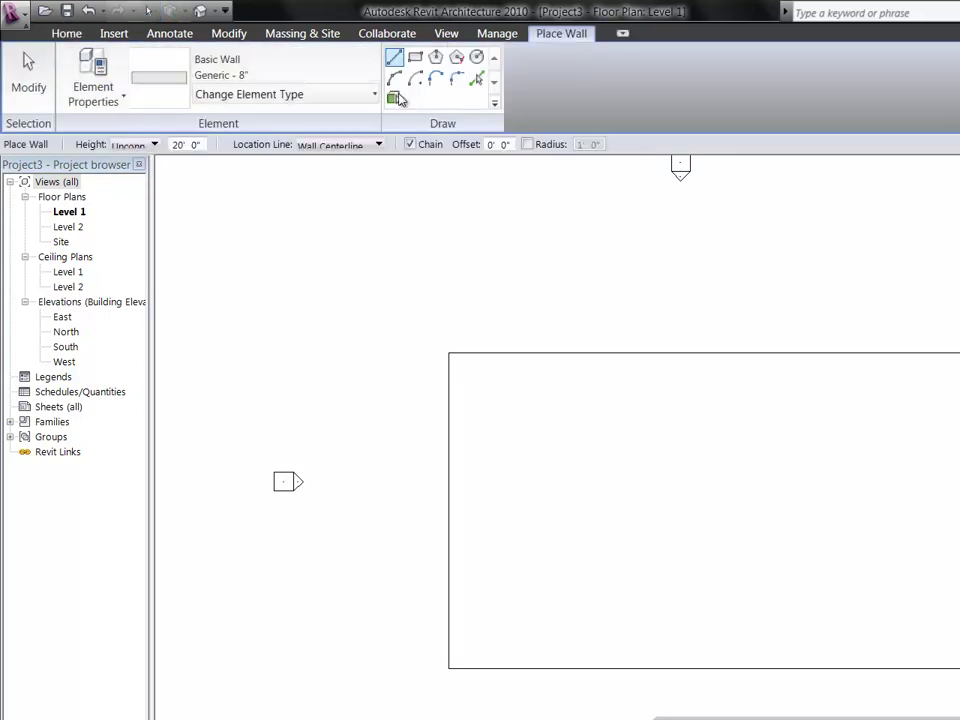
{"action": "left_click", "coordinate": [476, 79]}
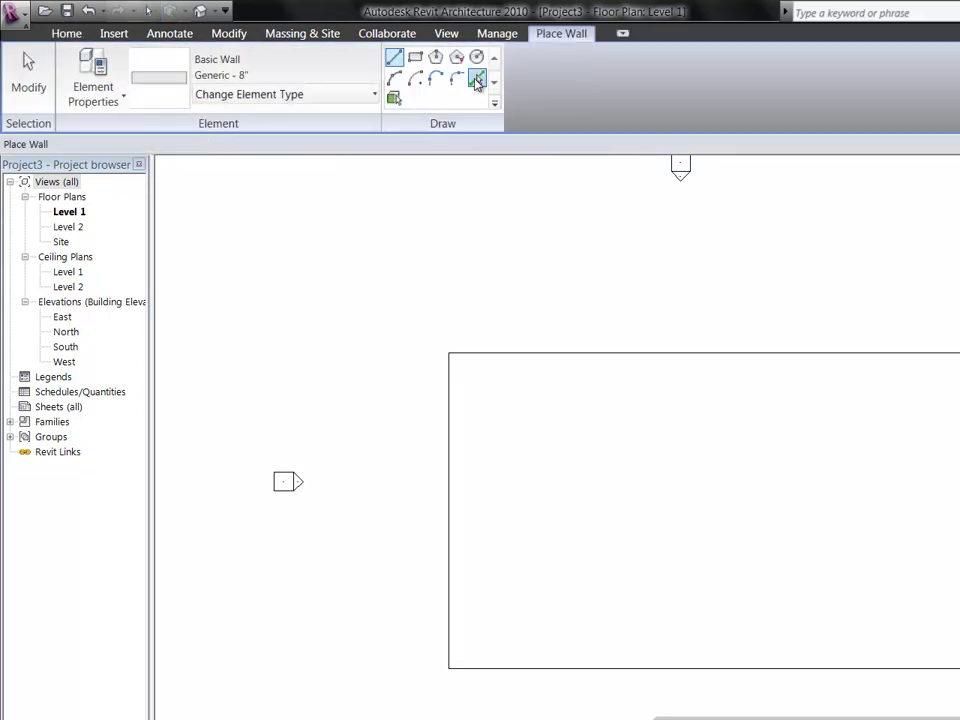
{"action": "left_click", "coordinate": [449, 452]}
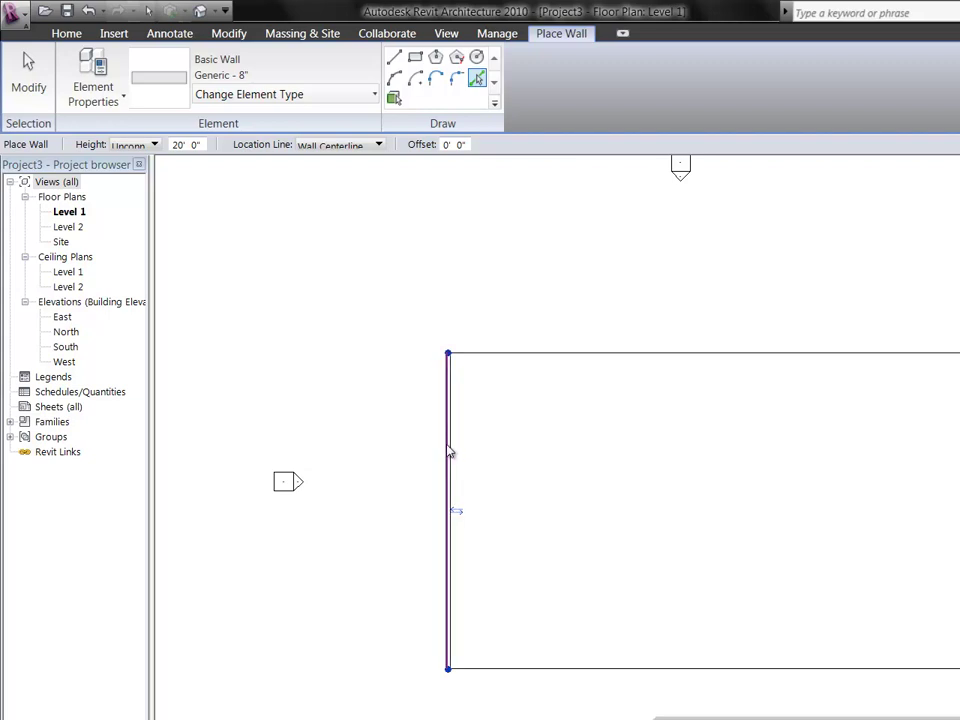
{"action": "left_click", "coordinate": [495, 356]}
{"action": "left_click", "coordinate": [957, 620]}
{"action": "left_click", "coordinate": [884, 668]}
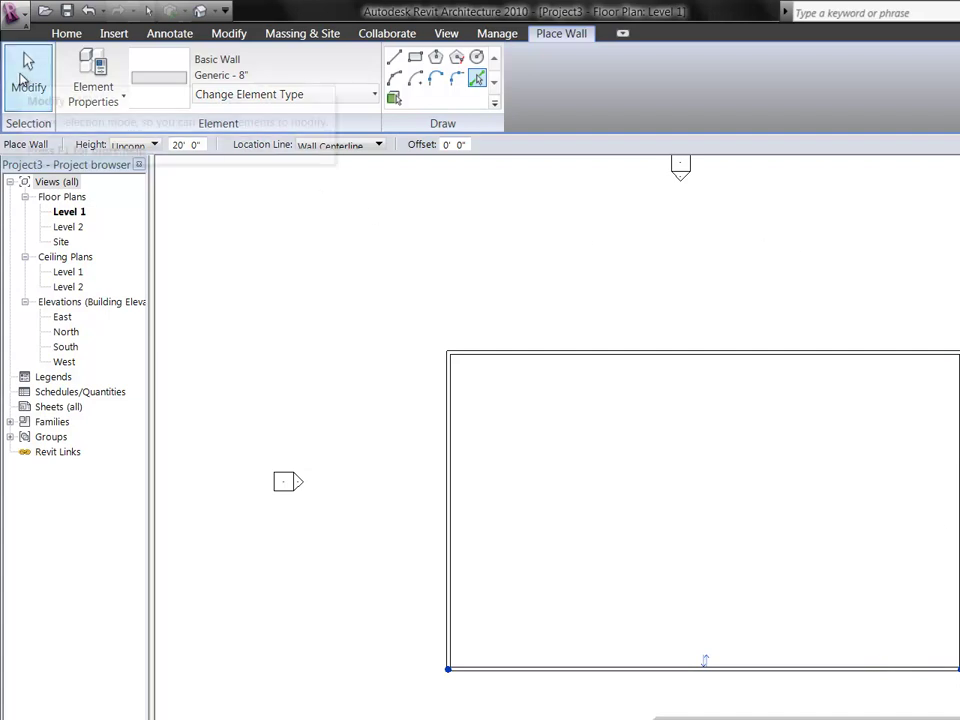
{"action": "left_click", "coordinate": [24, 80]}
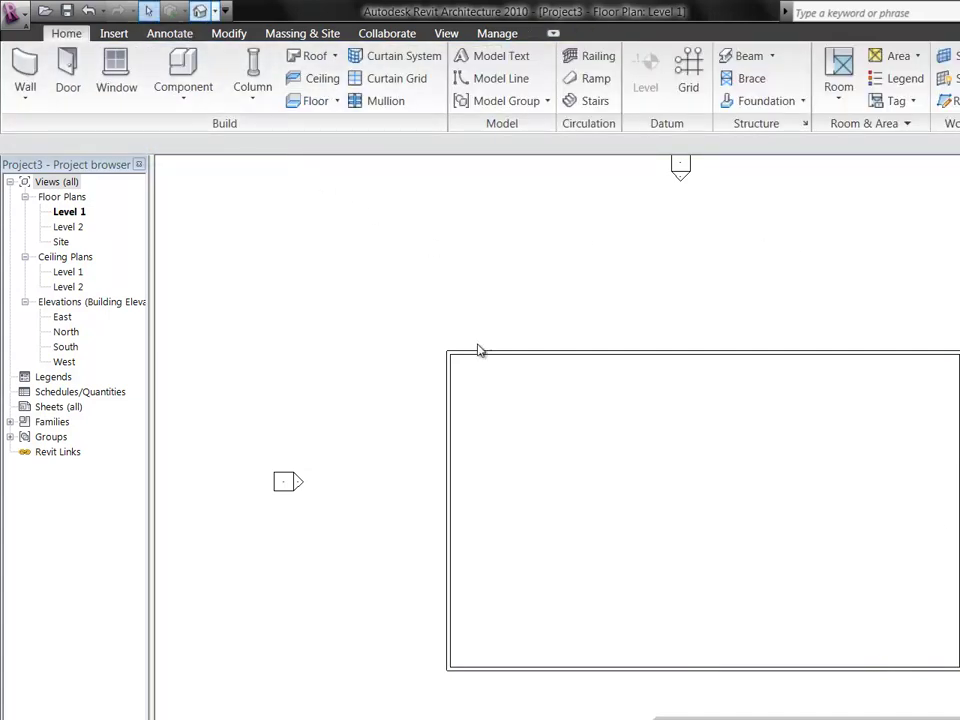
Open the 3D view of the walled floor and look at the room's far corner.
{"action": "key", "text": "3"}
{"action": "key", "text": "d"}
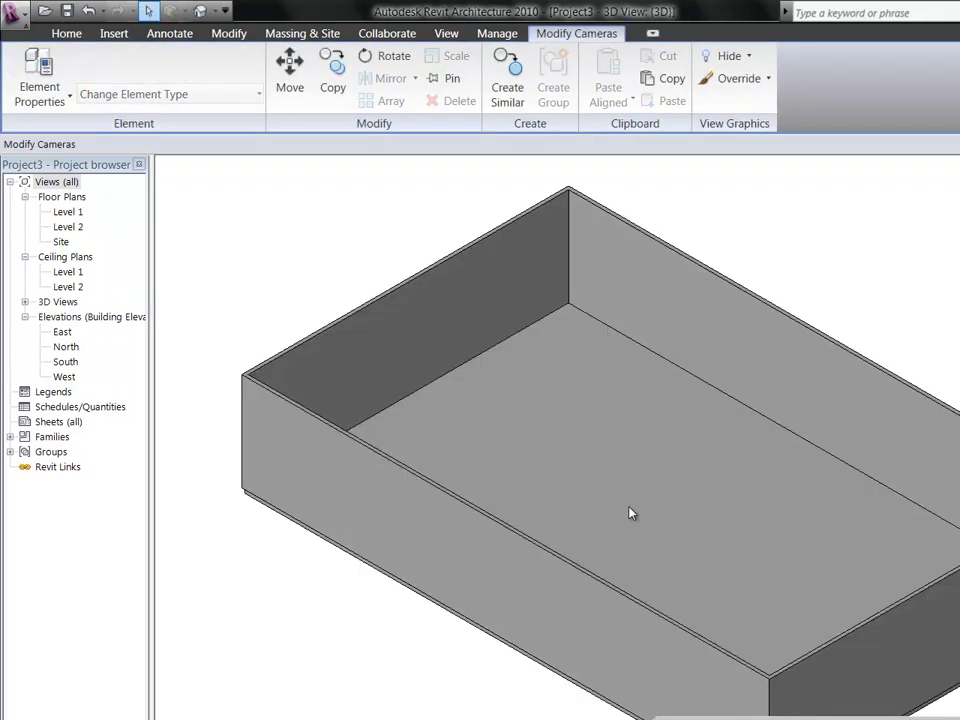
{"action": "left_click", "coordinate": [630, 512]}
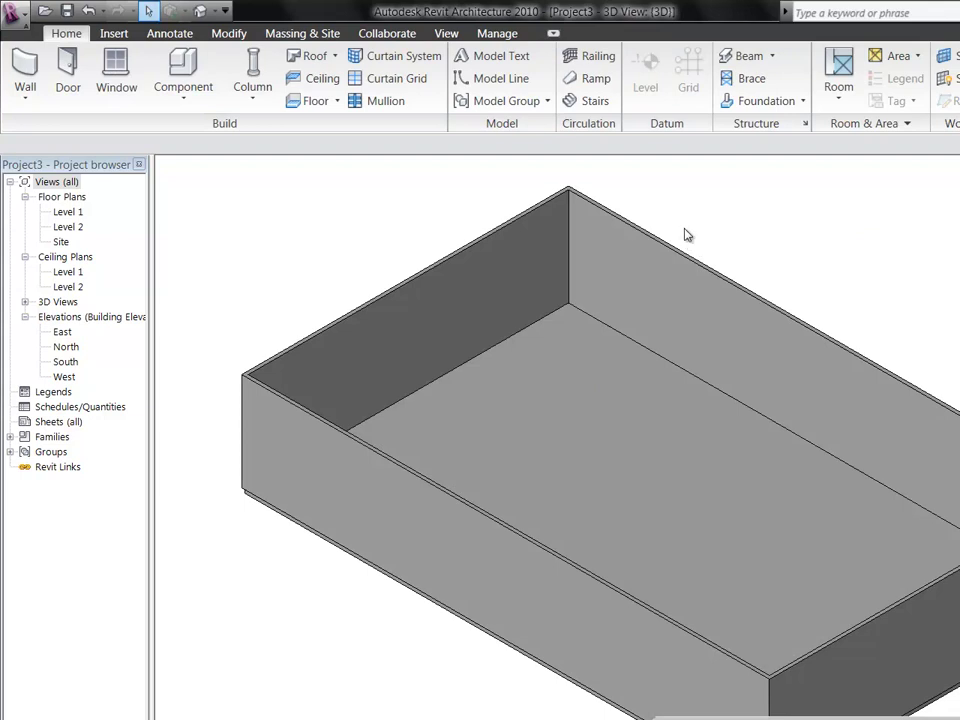
{"action": "scroll", "coordinate": [688, 244], "scroll_direction": "up", "scroll_amount": 3}
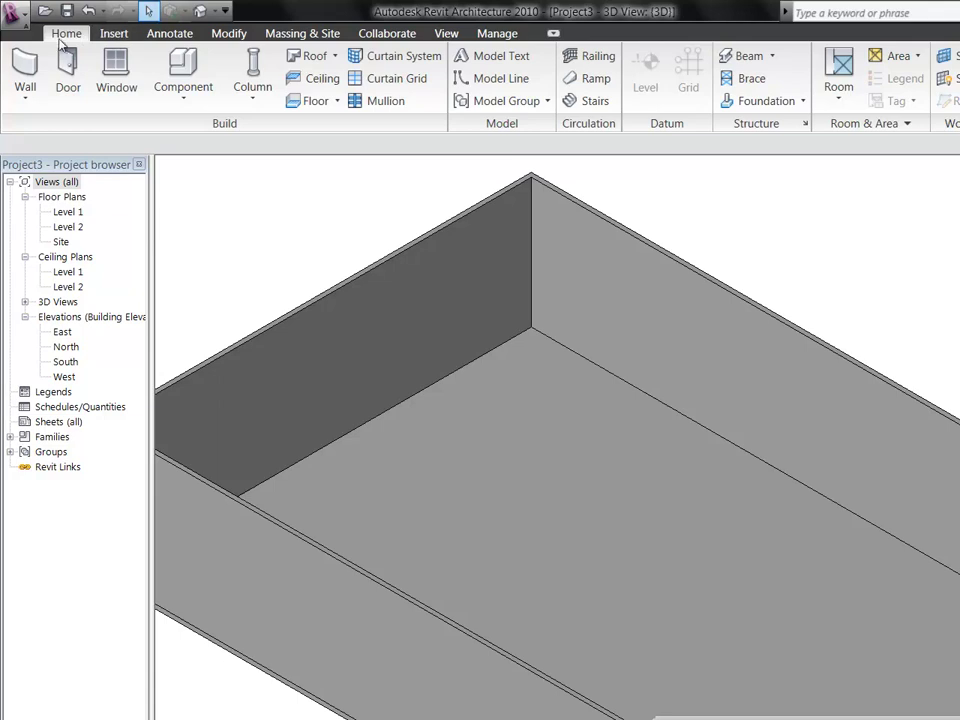
Place a rotated 60" x 30" Desk component on the Level 1 floor near the room's far corner.
{"action": "left_click", "coordinate": [221, 34]}
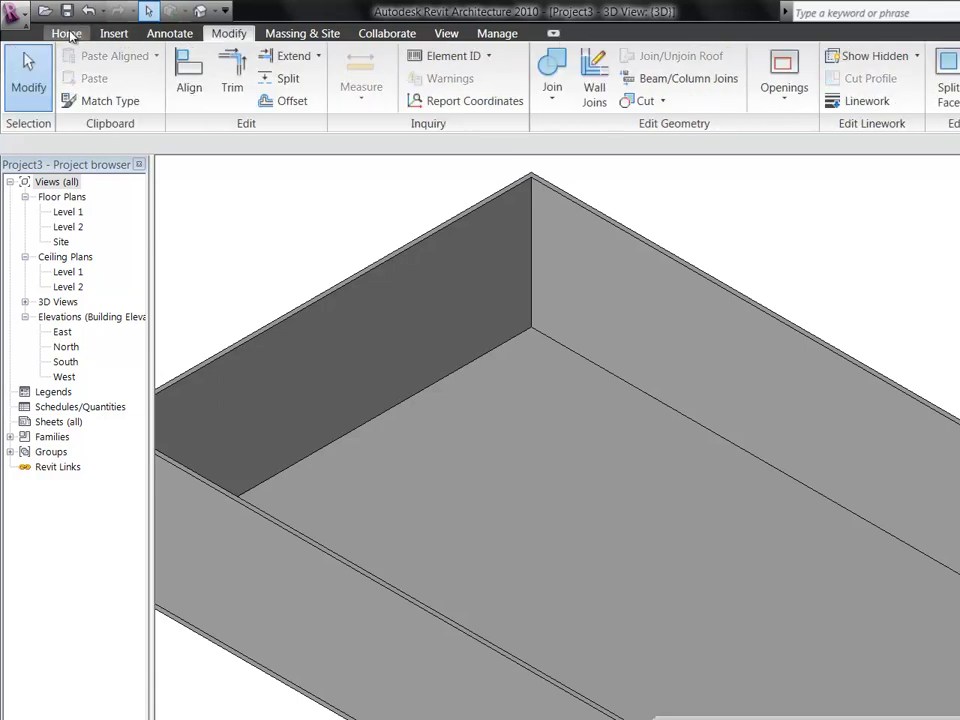
{"action": "left_click", "coordinate": [68, 34]}
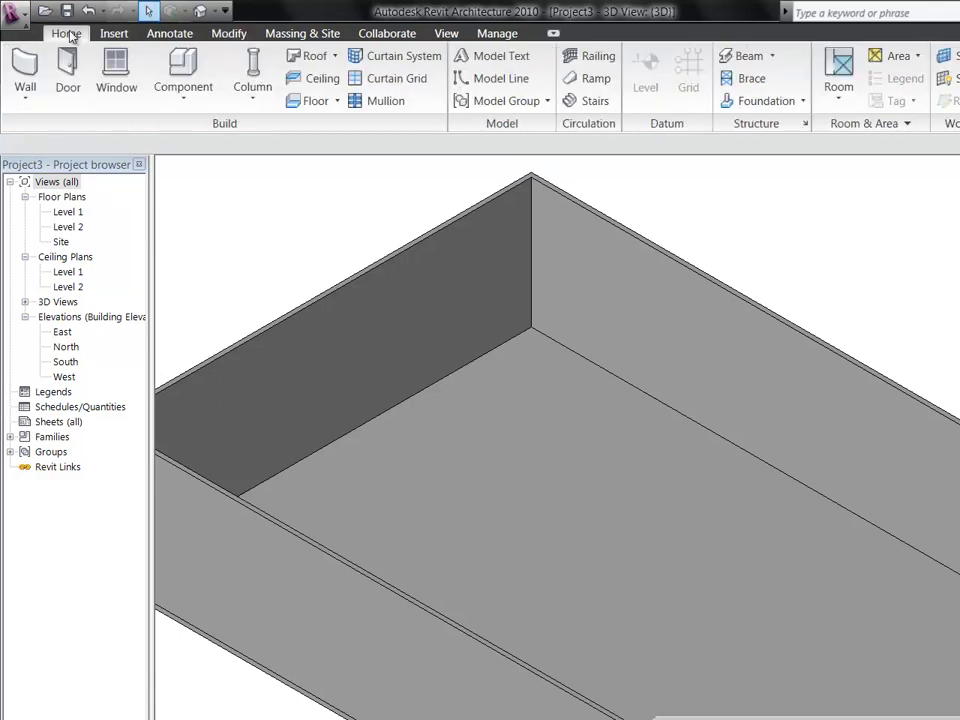
{"action": "left_click", "coordinate": [186, 92]}
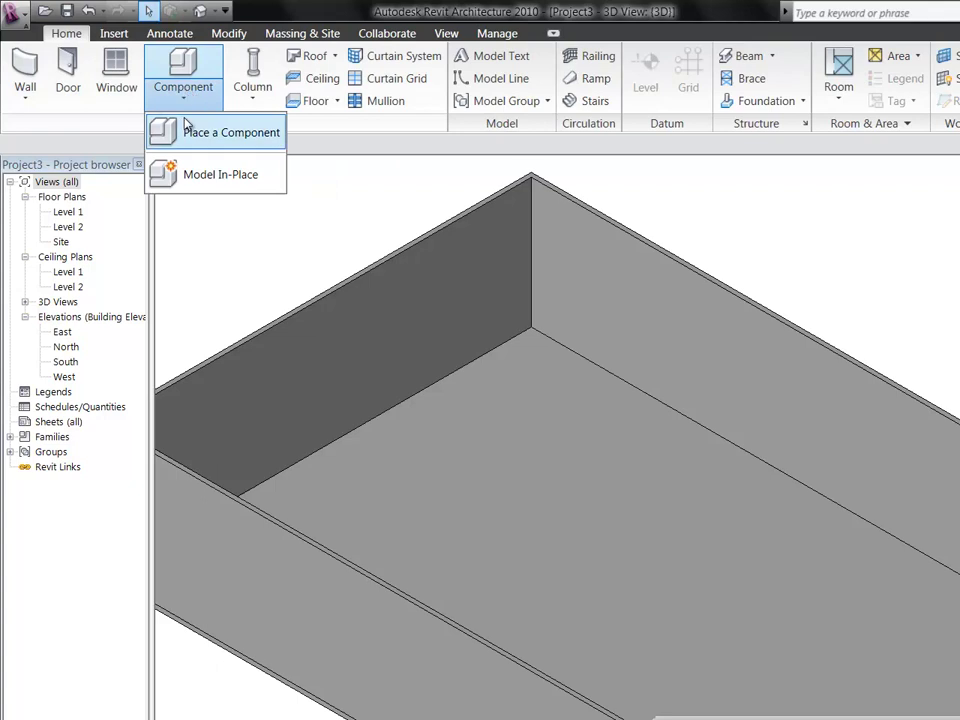
{"action": "left_click", "coordinate": [152, 130]}
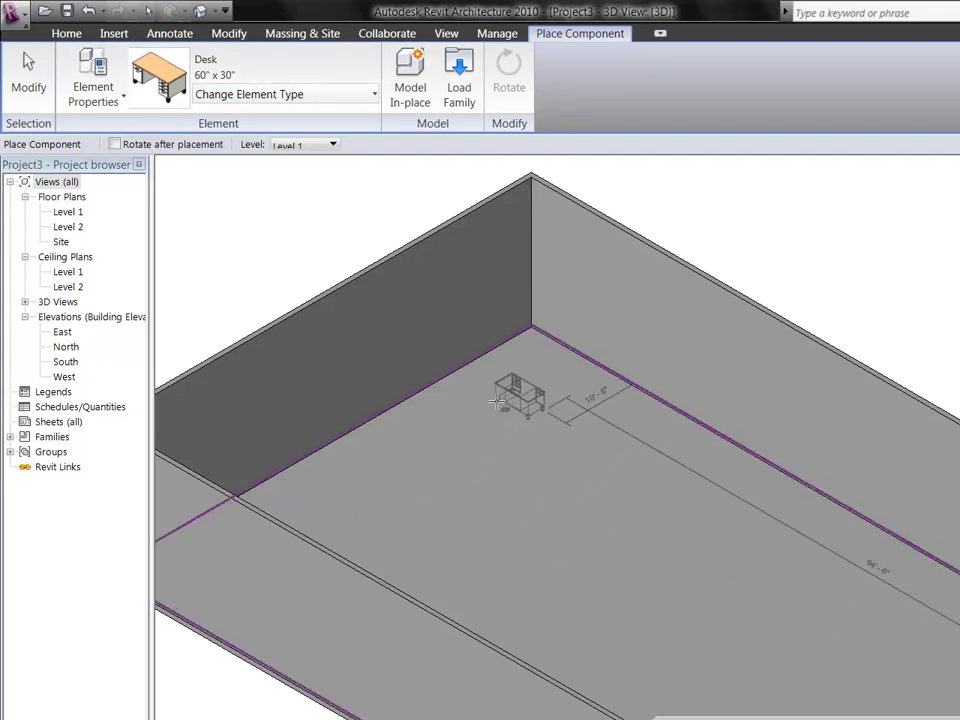
{"action": "key", "text": "space"}
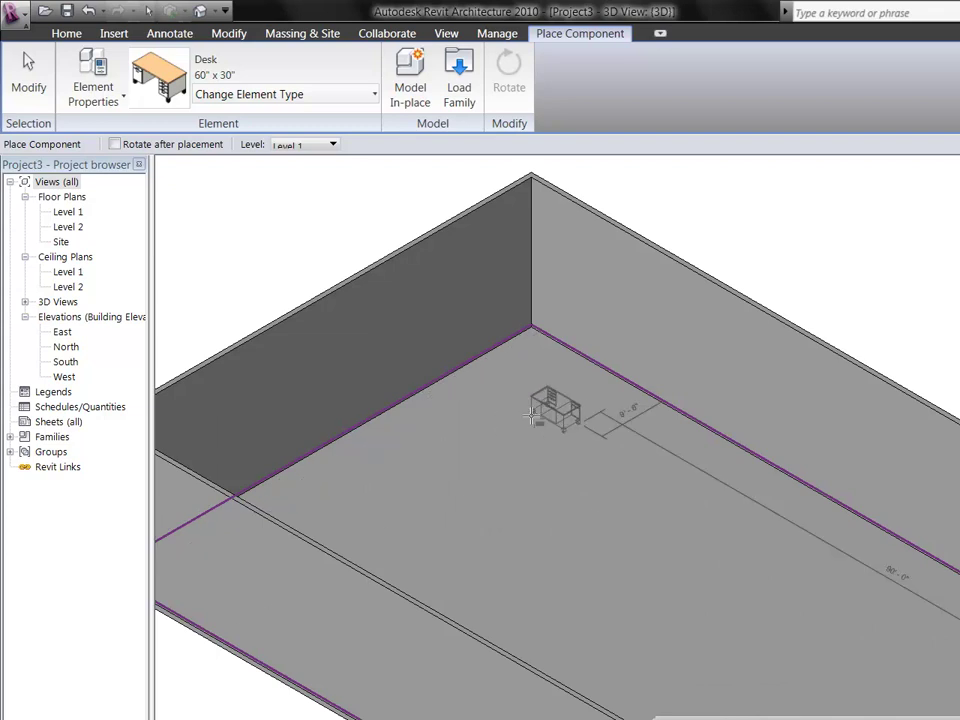
{"action": "left_click", "coordinate": [533, 415]}
{"action": "key", "text": "Escape"}
{"action": "key", "text": "Escape"}
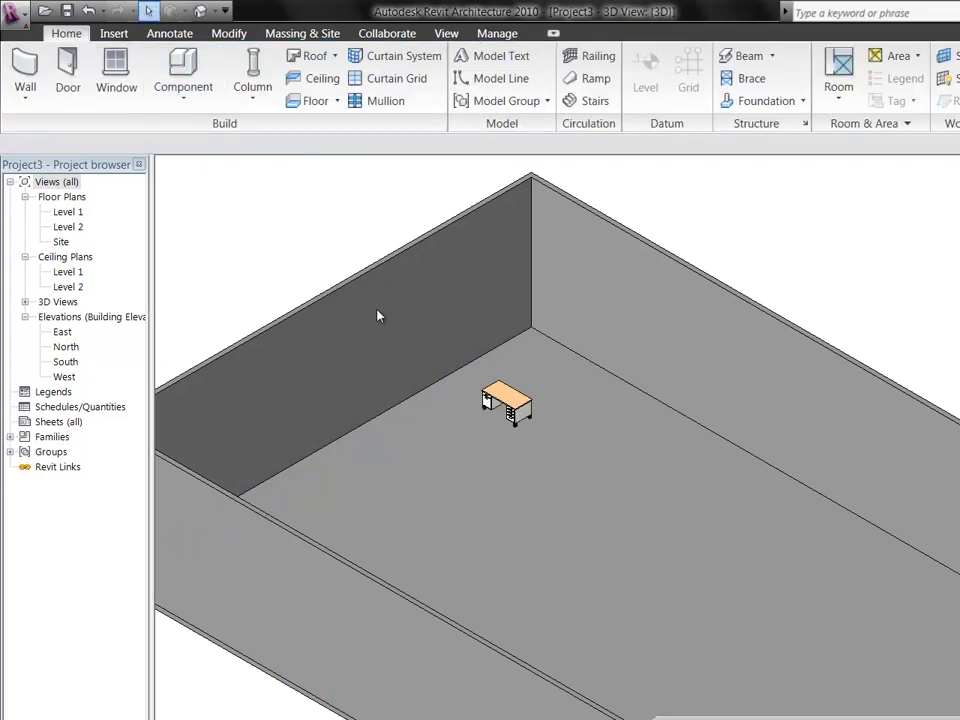
Open the placed desk's family for editing and view the whole desk.
{"action": "scroll", "coordinate": [441, 444], "scroll_direction": "up", "scroll_amount": 6}
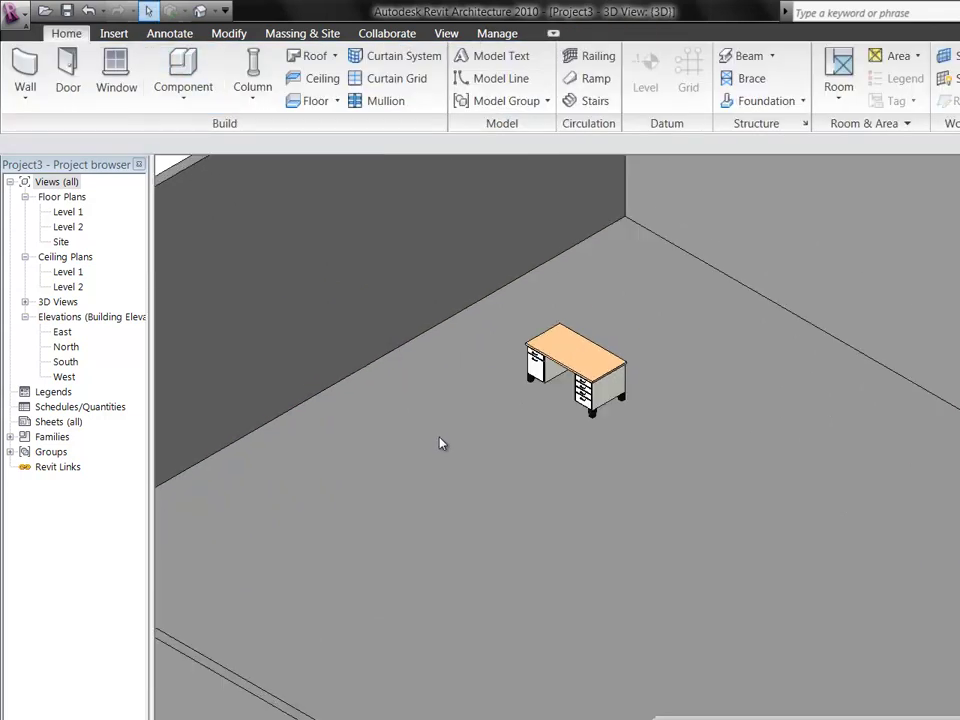
{"action": "left_click", "coordinate": [604, 388]}
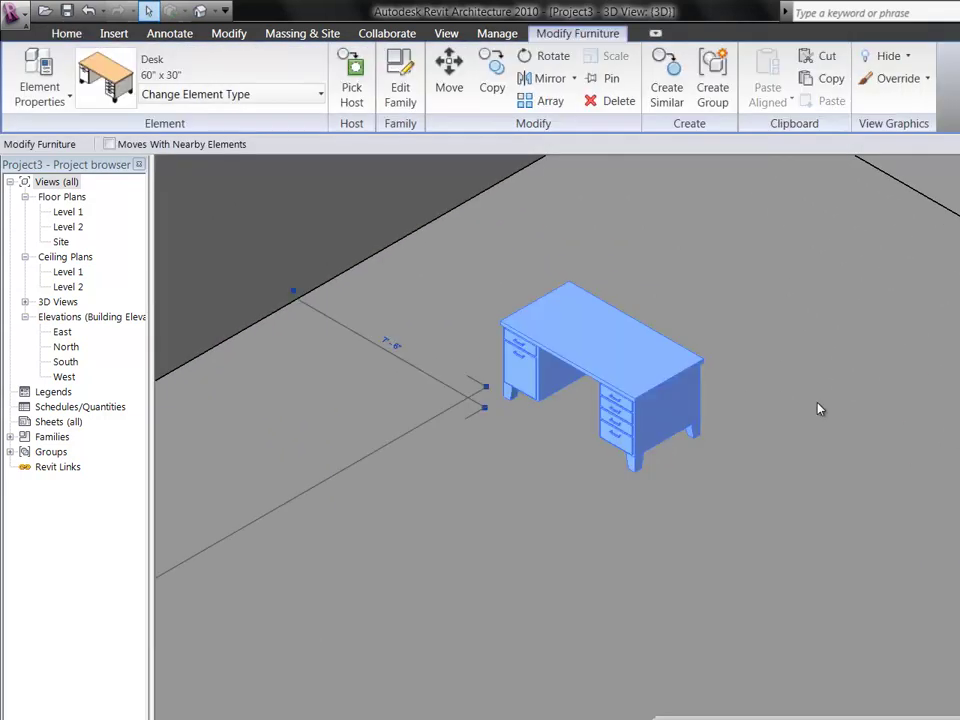
{"action": "left_click", "coordinate": [400, 92]}
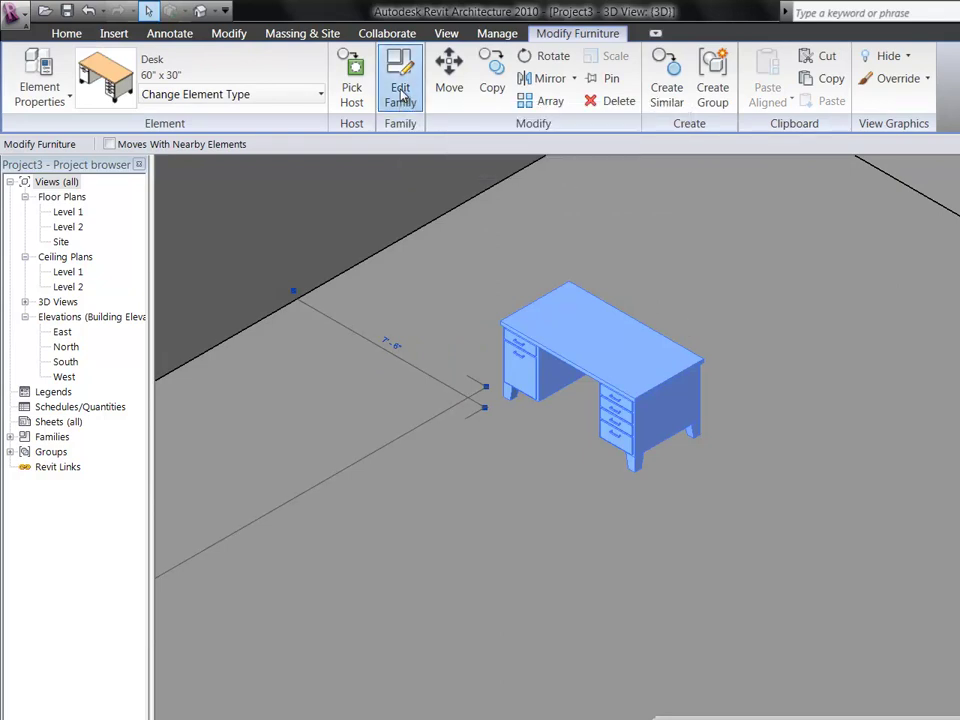
{"action": "left_click", "coordinate": [668, 447]}
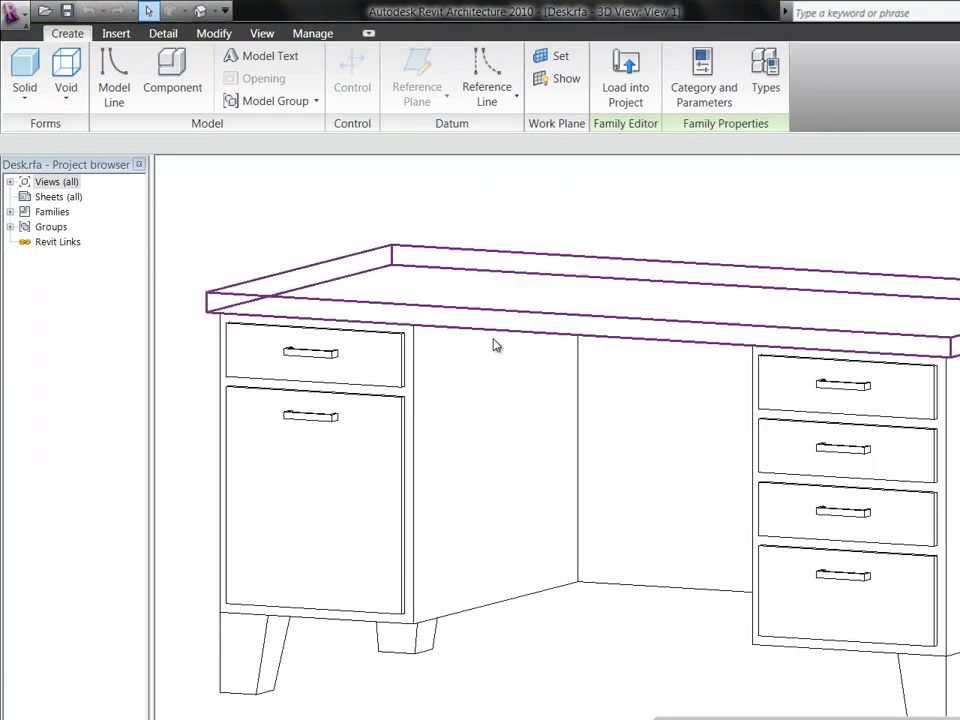
{"action": "scroll", "coordinate": [390, 603], "scroll_direction": "down", "scroll_amount": 3}
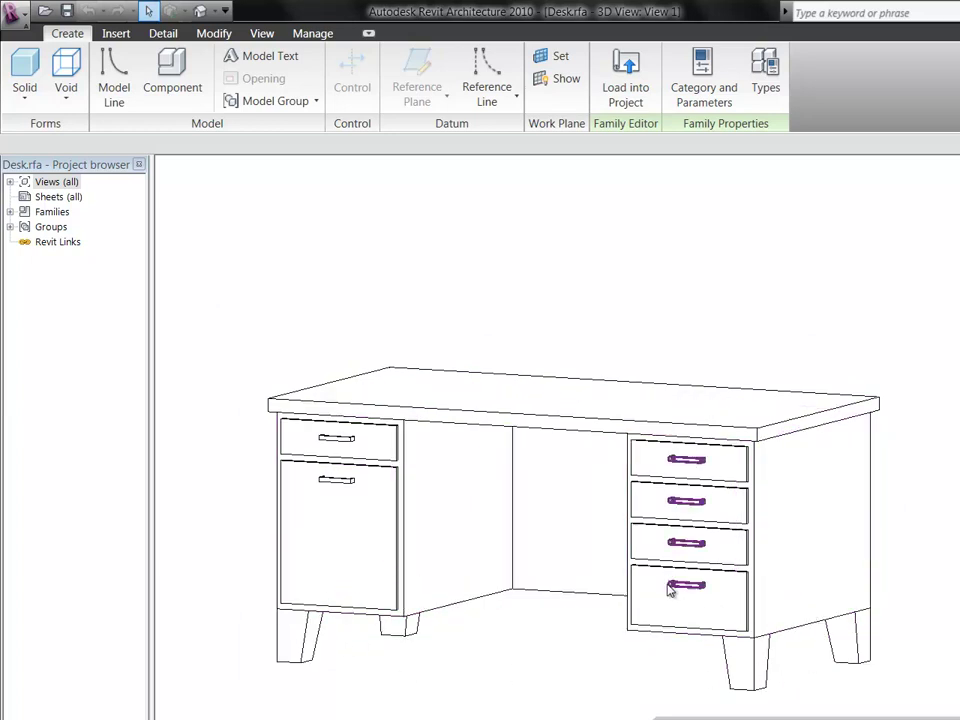
Examine the desktop extrusion's sketch outline and instance properties, close the sketch, and reselect the desktop.
{"action": "left_click", "coordinate": [536, 420]}
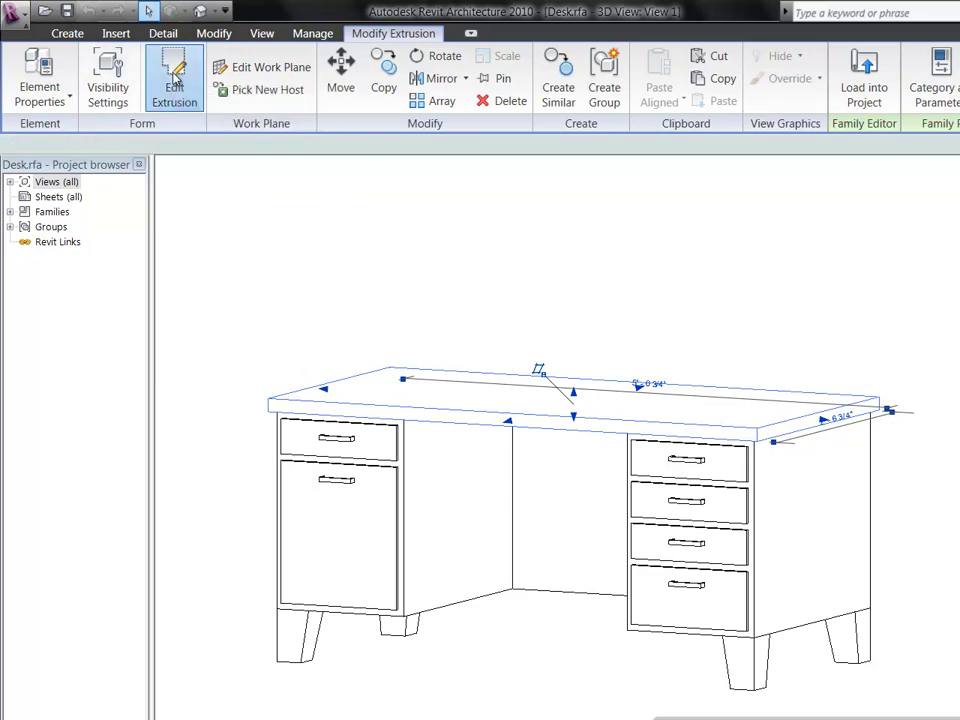
{"action": "left_click", "coordinate": [175, 80]}
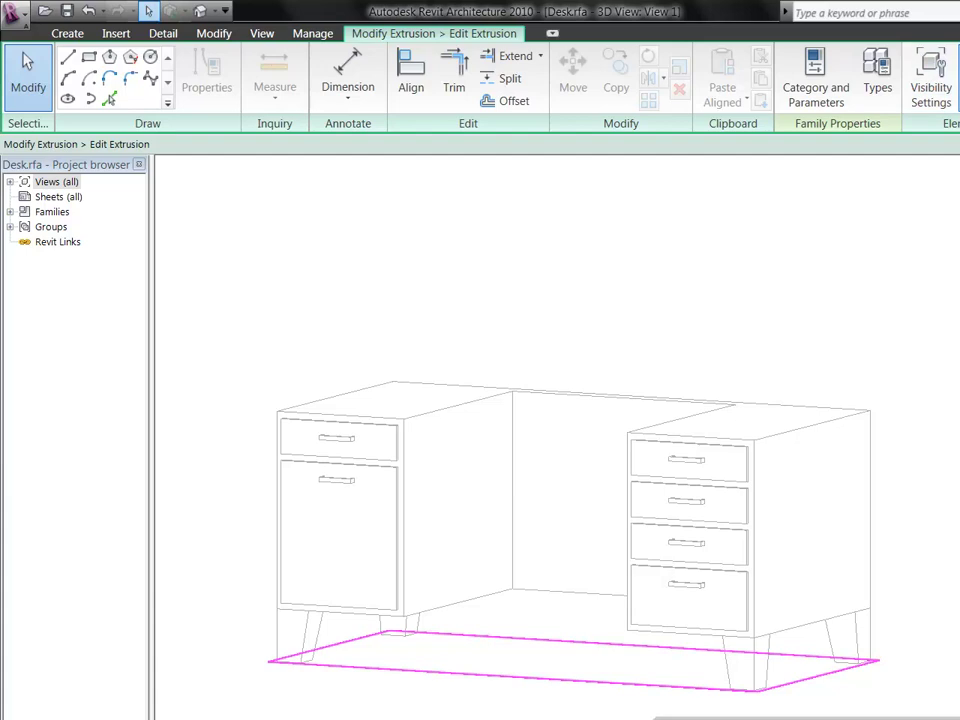
{"action": "left_click", "coordinate": [950, 87]}
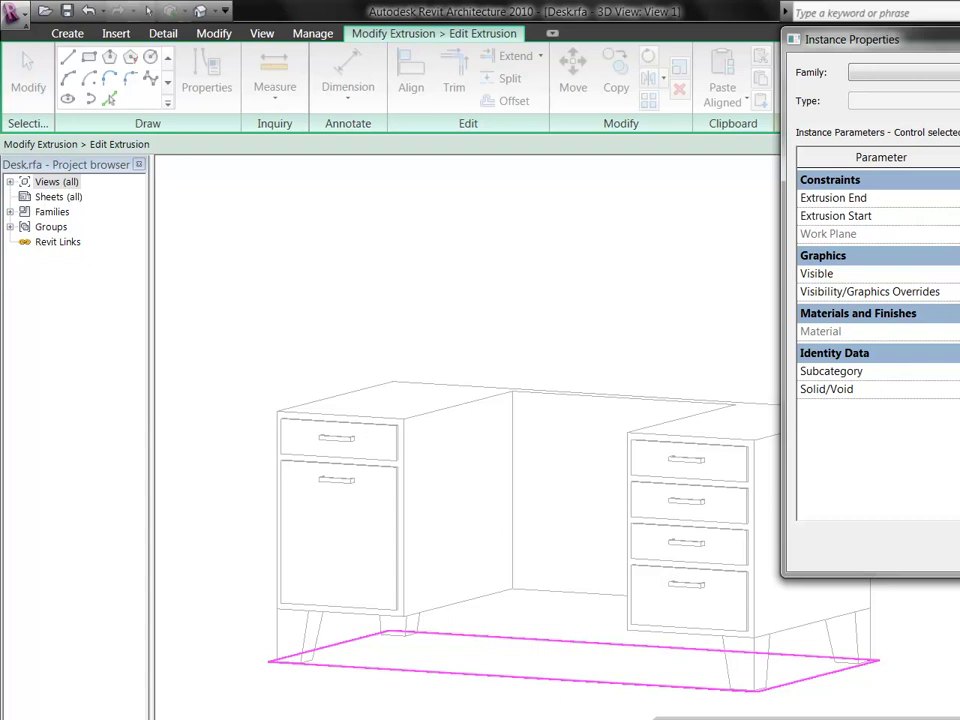
{"action": "key", "text": "Return"}
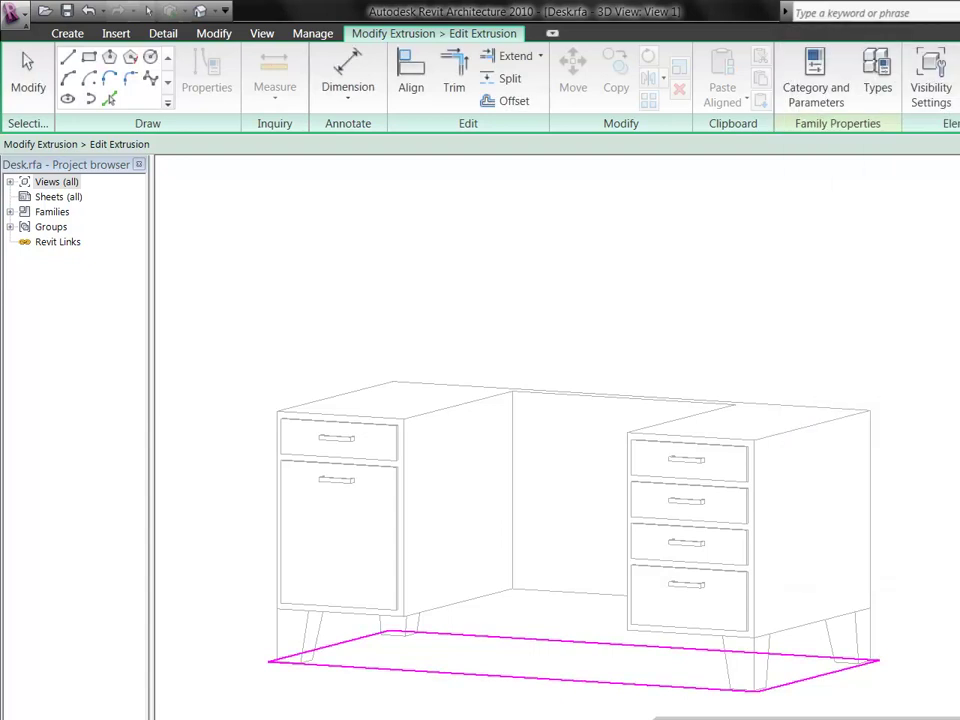
{"action": "left_click", "coordinate": [955, 85]}
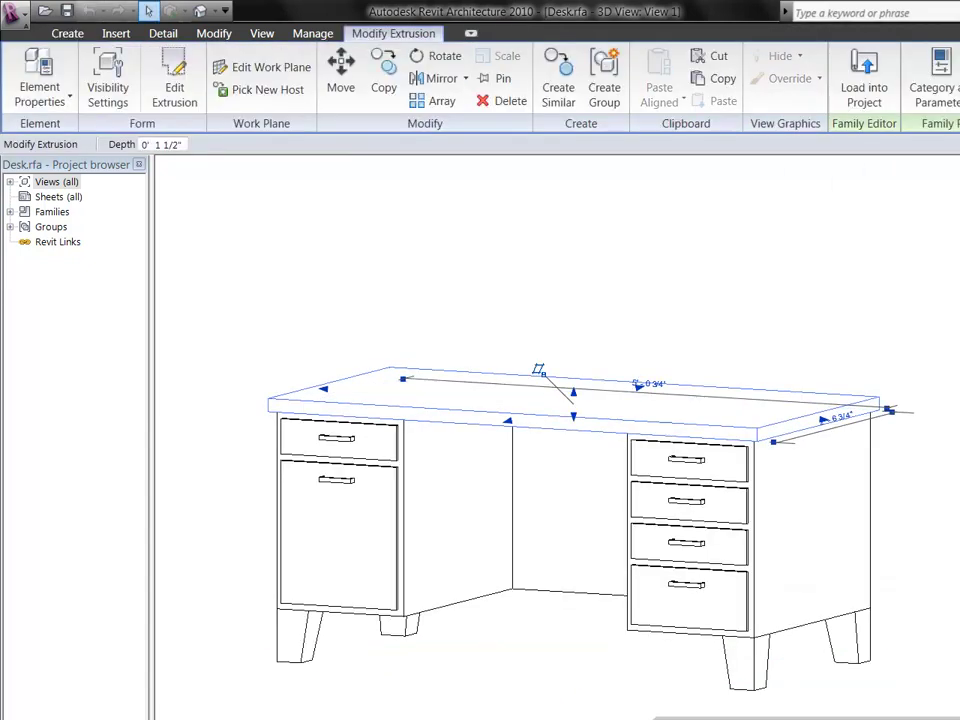
{"action": "left_click", "coordinate": [717, 294]}
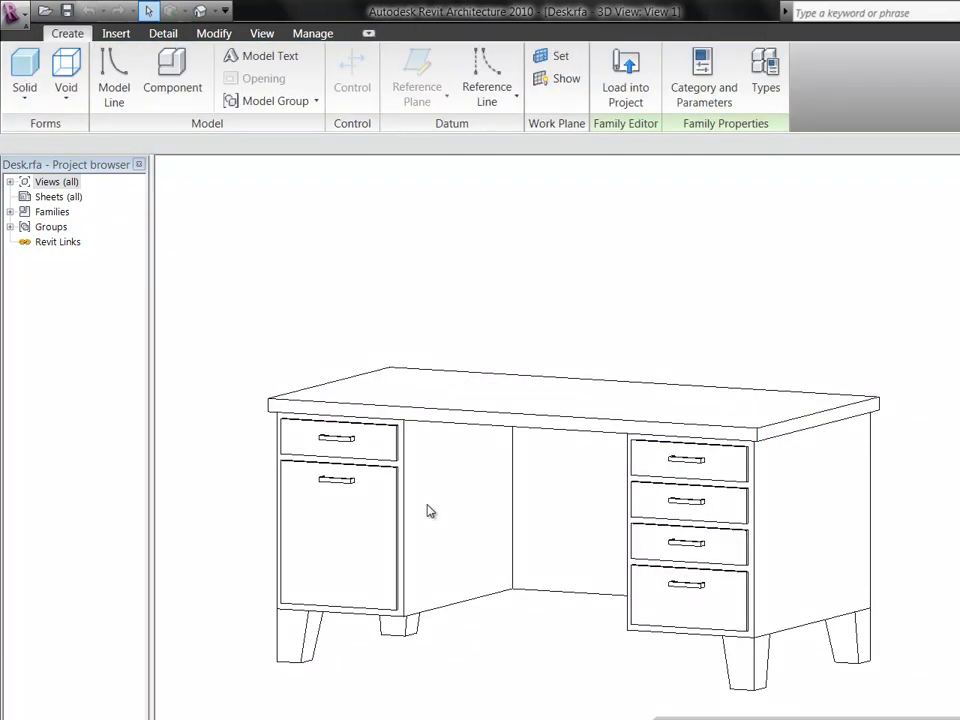
{"action": "left_click", "coordinate": [489, 415]}
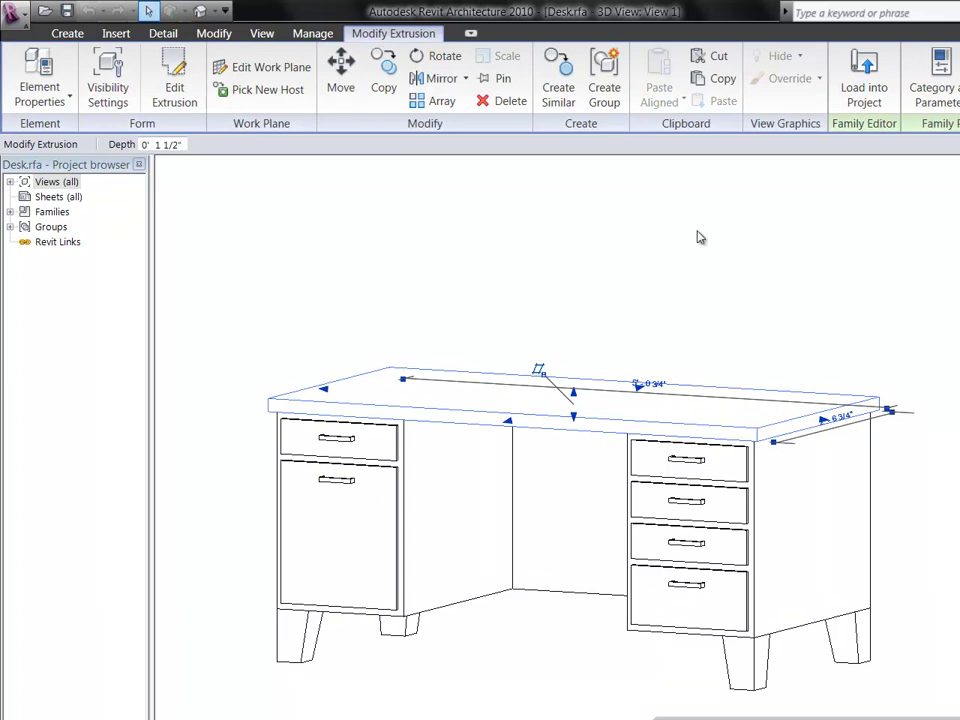
Reopen the desktop extrusion's sketch to review its rectangular outline and properties, and leave the sketch with nothing selected.
{"action": "left_click", "coordinate": [174, 70]}
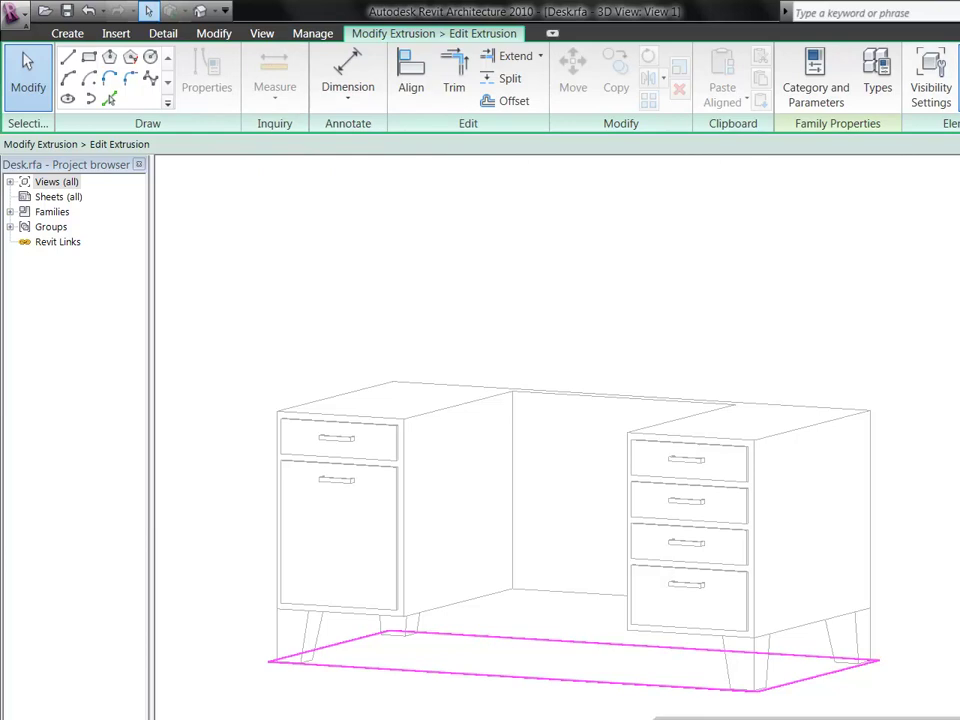
{"action": "key", "text": "p"}
{"action": "key", "text": "r"}
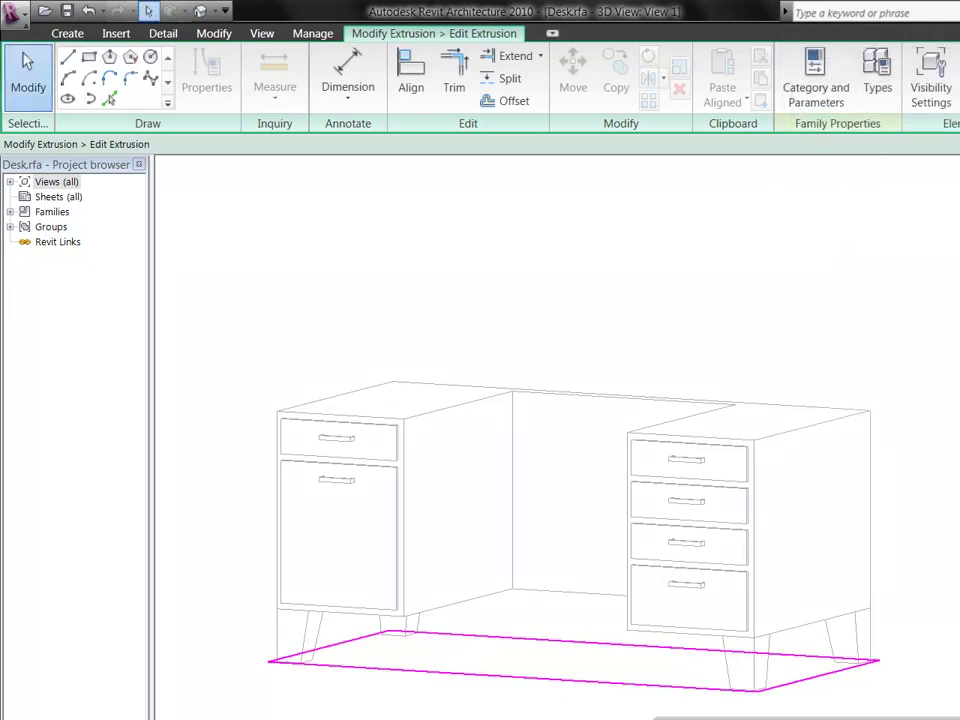
{"action": "left_click", "coordinate": [904, 563]}
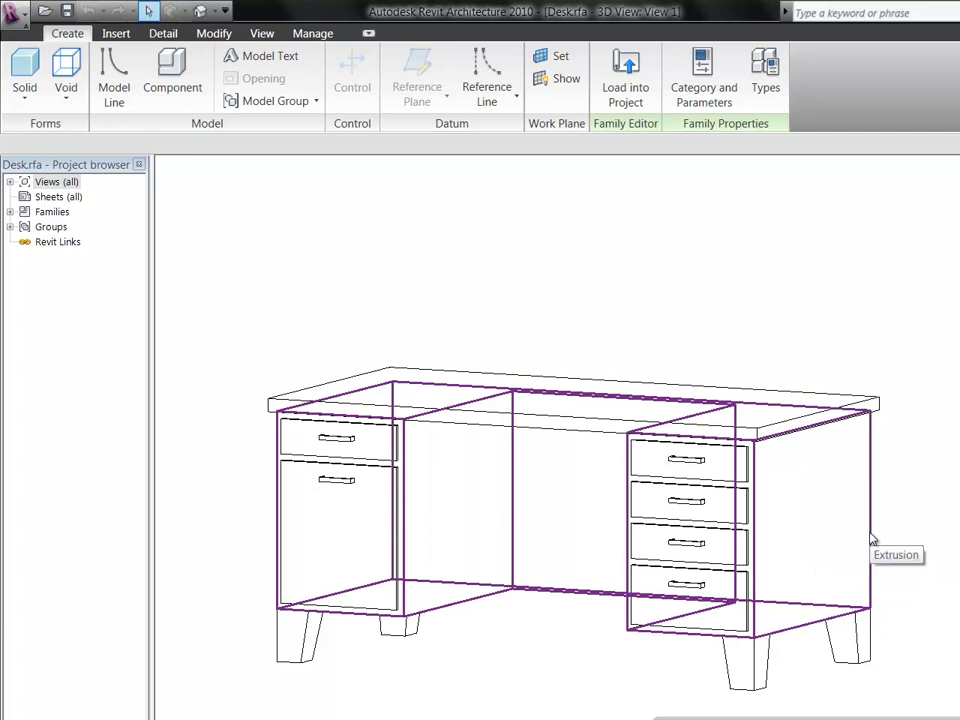
Examine the desk body extrusion's sketch outline and instance properties, close the sketch, and deselect the body.
{"action": "left_click", "coordinate": [870, 540]}
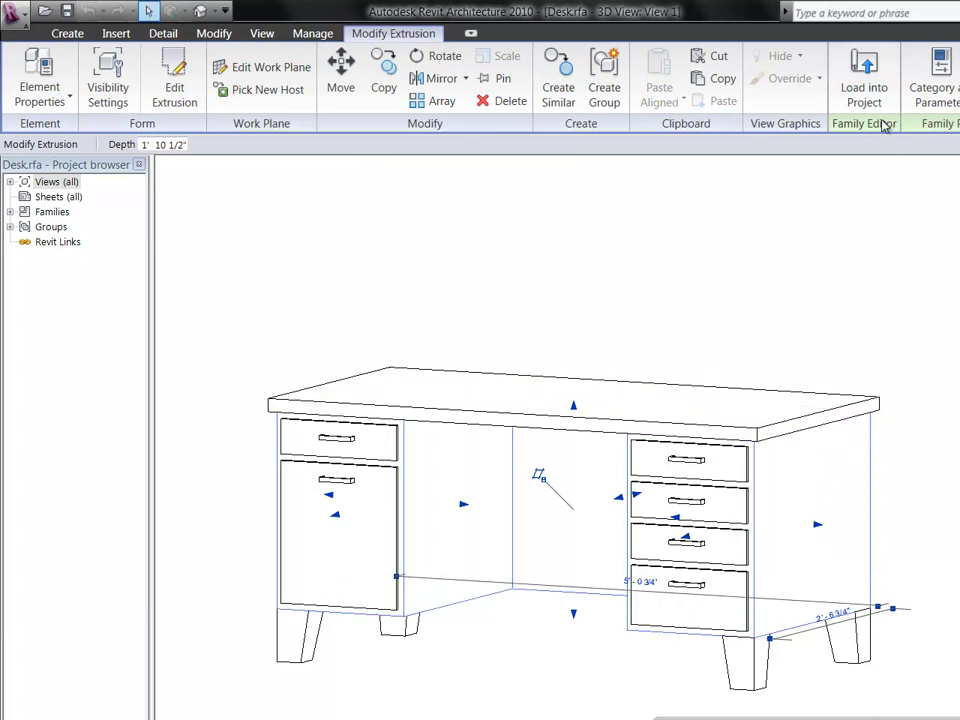
{"action": "left_click", "coordinate": [182, 82]}
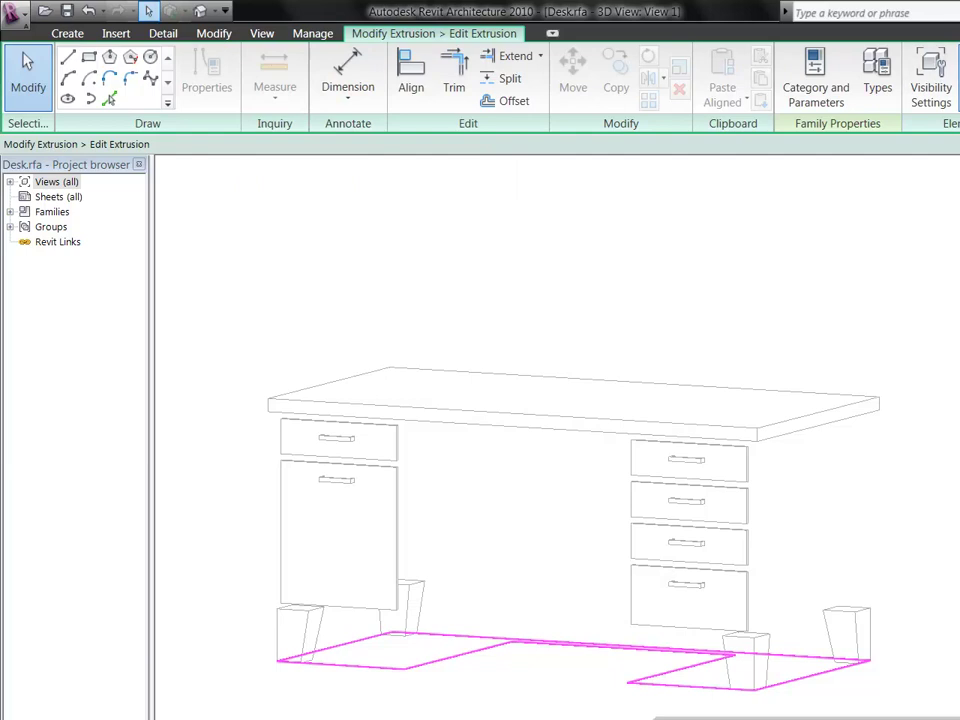
{"action": "key", "text": "p"}
{"action": "key", "text": "p"}
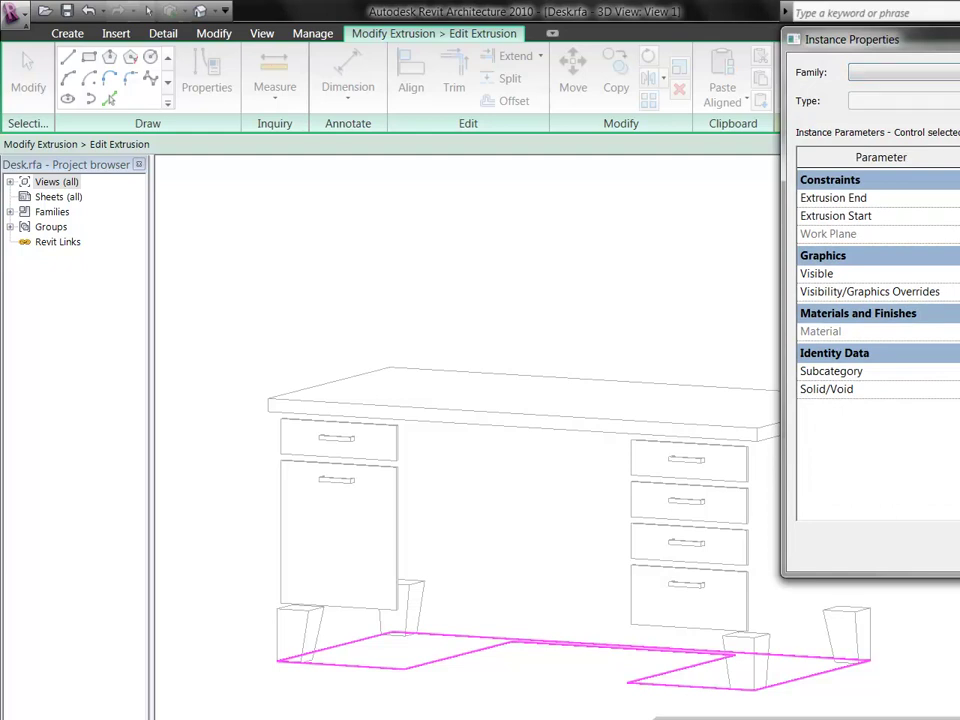
{"action": "key", "text": "Return"}
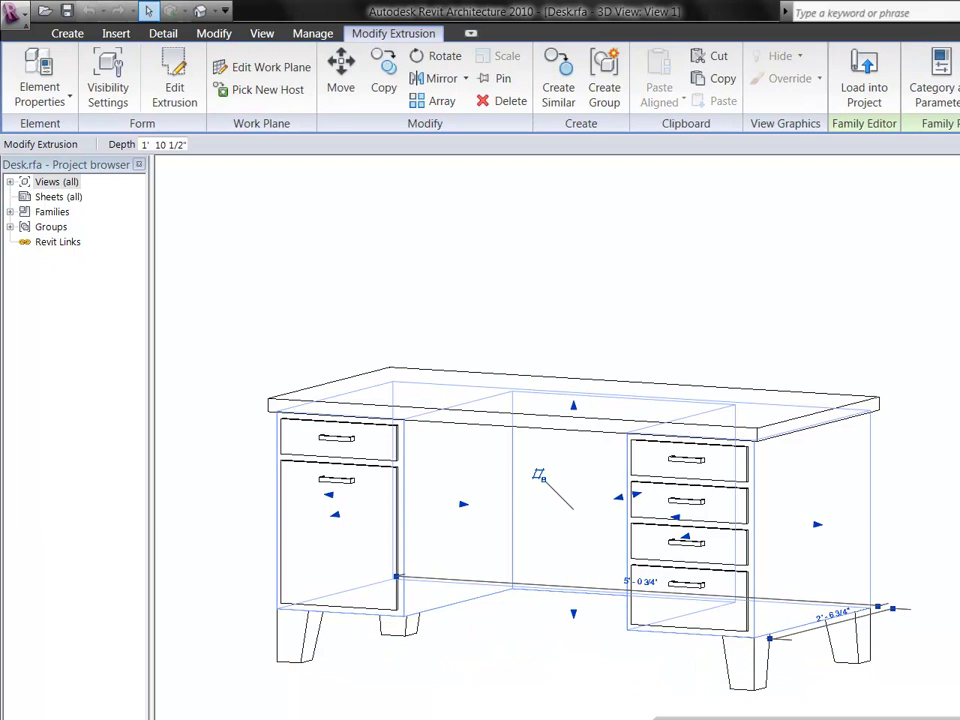
{"action": "left_click", "coordinate": [793, 238]}
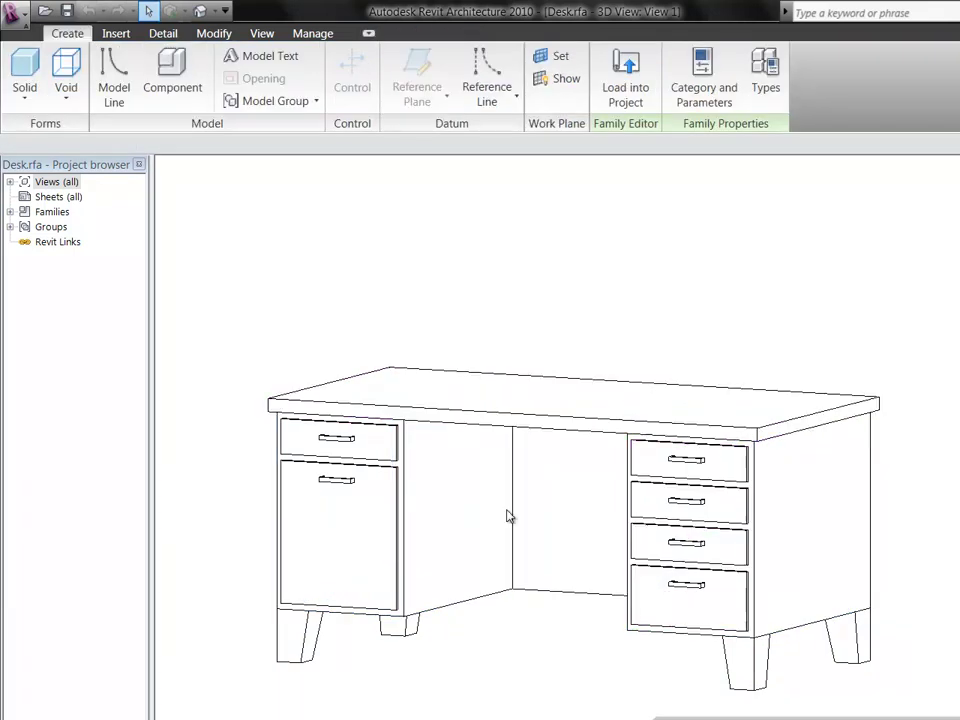
Inspect the sketch of the extrusion forming the two drawer fronts of the two-drawer pedestal, and deselect it.
{"action": "left_click", "coordinate": [398, 476]}
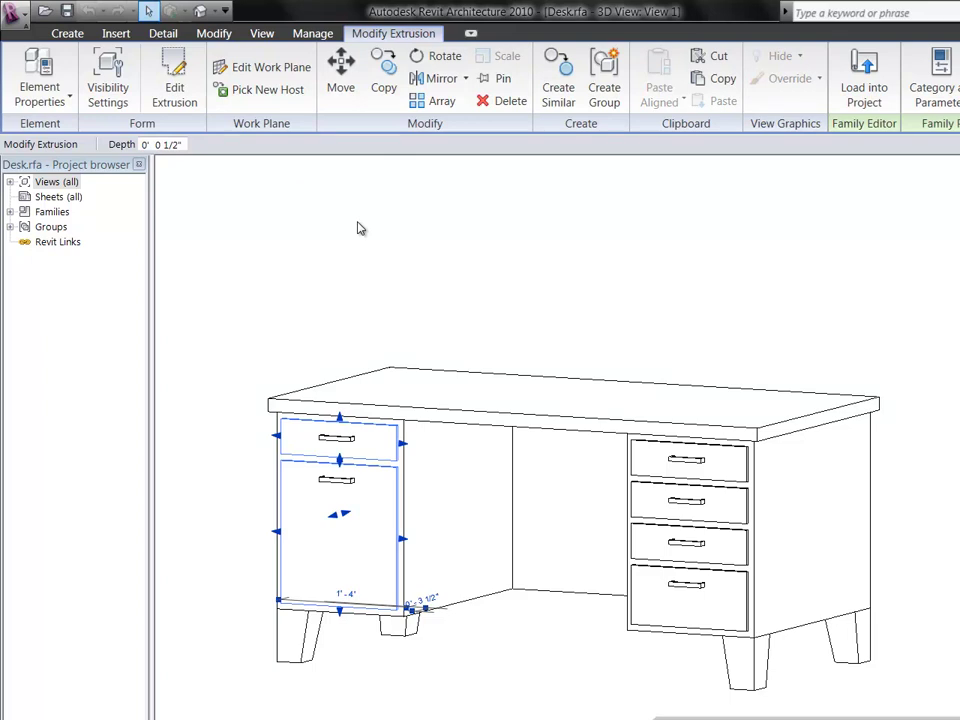
{"action": "left_click", "coordinate": [188, 86]}
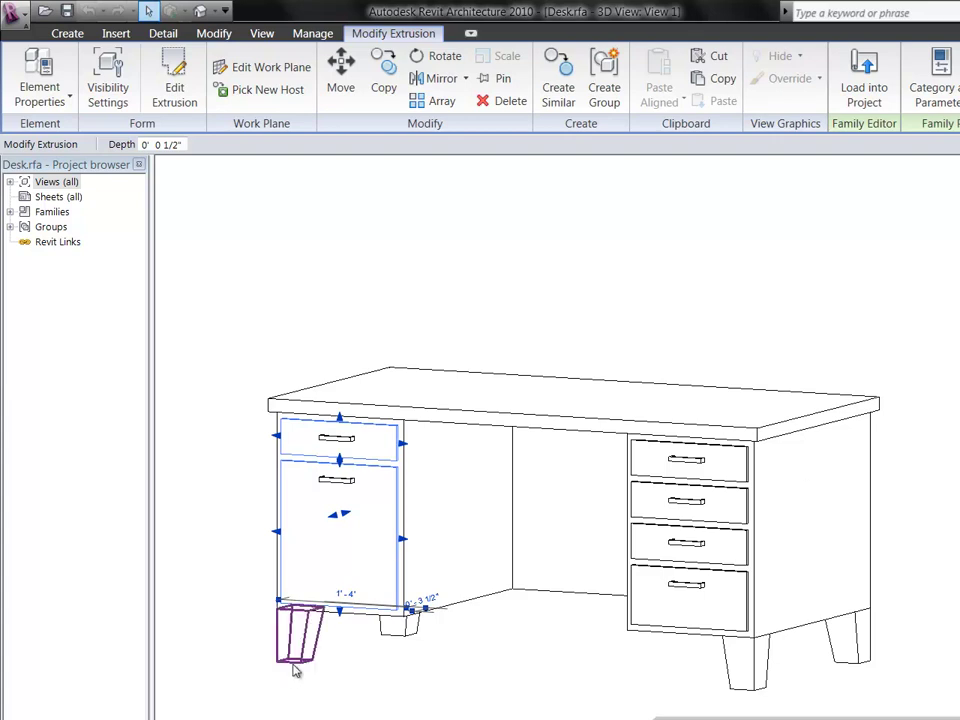
{"action": "key", "text": "Escape"}
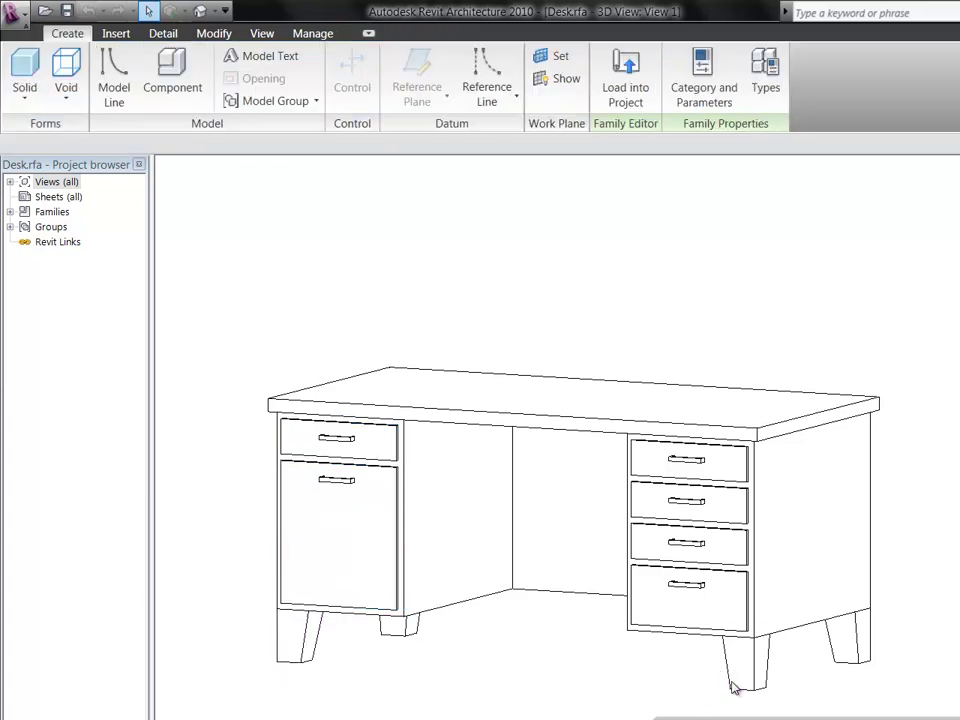
Inspect the blend forming the front leg under the four-drawer pedestal, and return to the project's 3D view.
{"action": "left_click", "coordinate": [733, 686]}
{"action": "scroll", "coordinate": [553, 615], "scroll_direction": "up", "scroll_amount": 3}
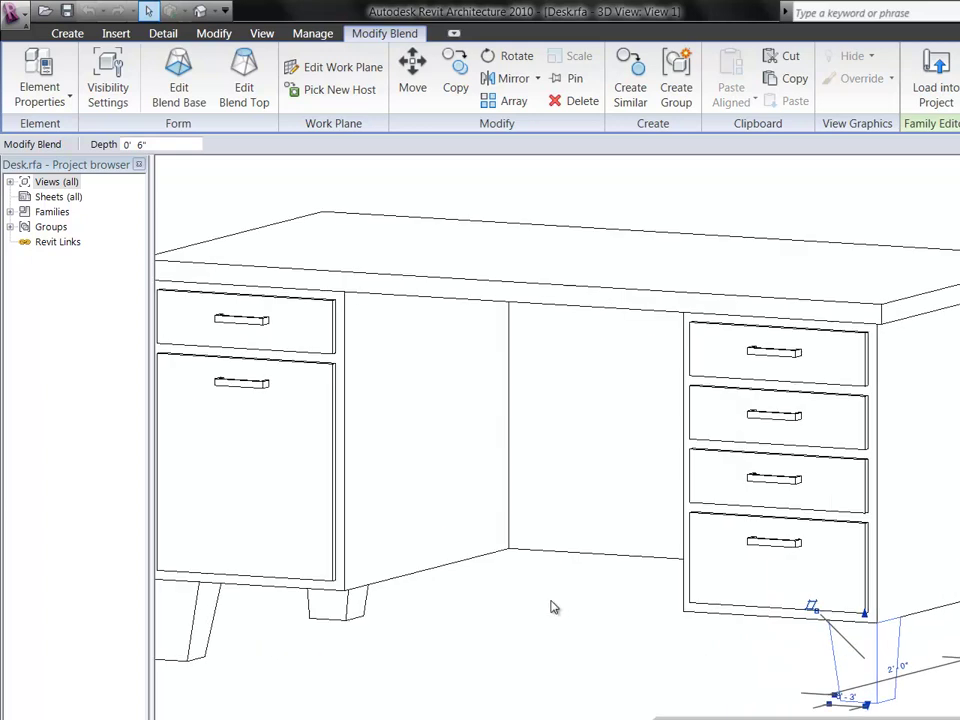
{"action": "scroll", "coordinate": [553, 607], "scroll_direction": "down", "scroll_amount": 1}
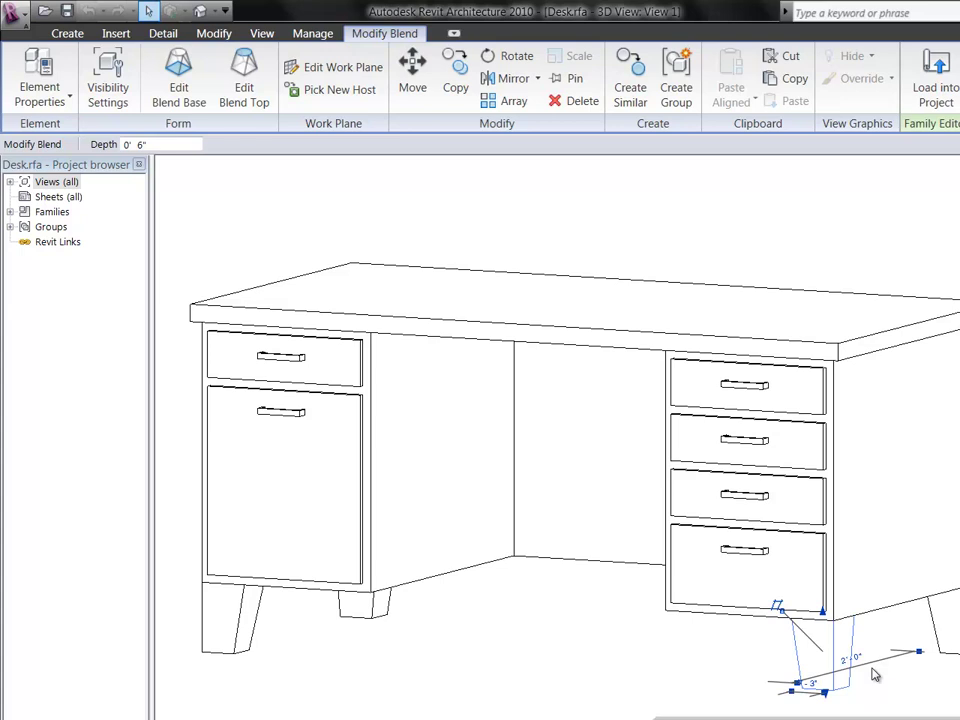
{"action": "key", "text": "Escape"}
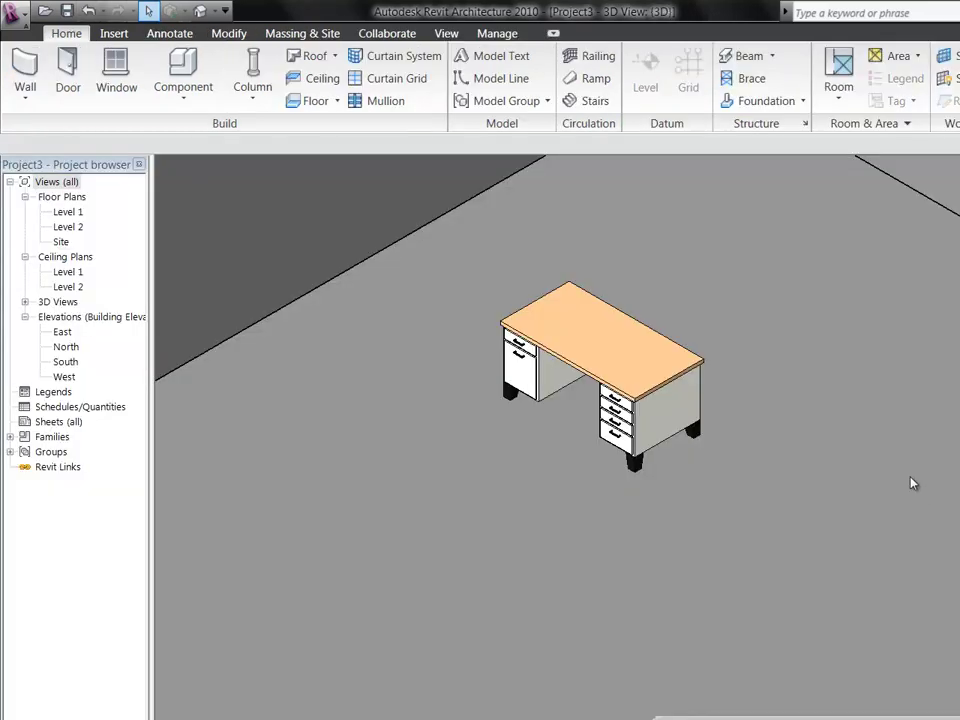
Delete the placed desk from the project and bring the room's far corner into view.
{"action": "left_click", "coordinate": [691, 356]}
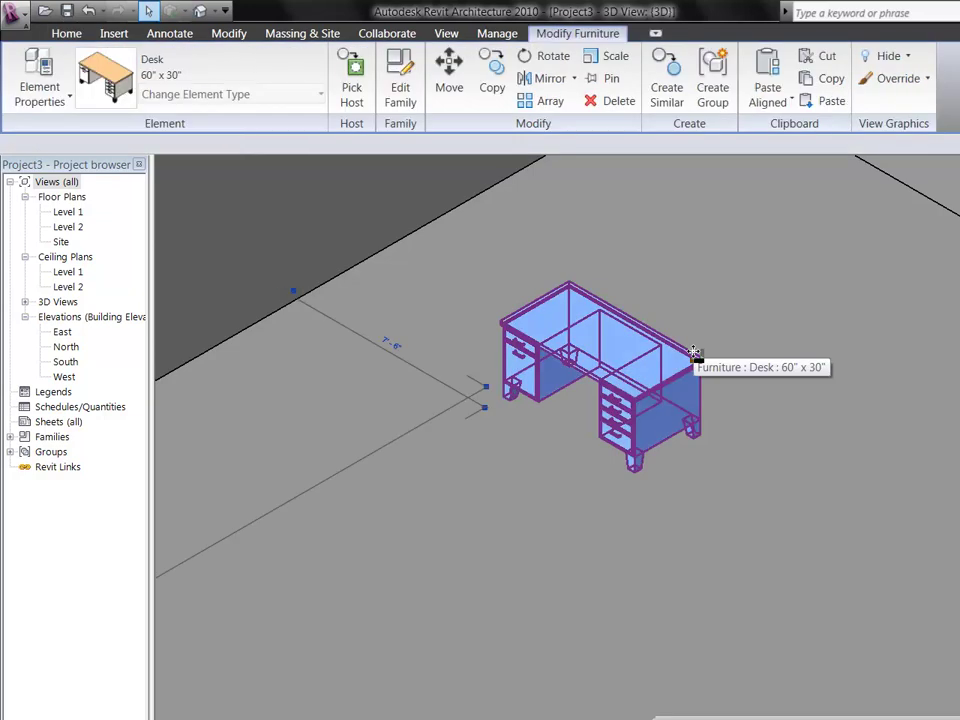
{"action": "key", "text": "Delete"}
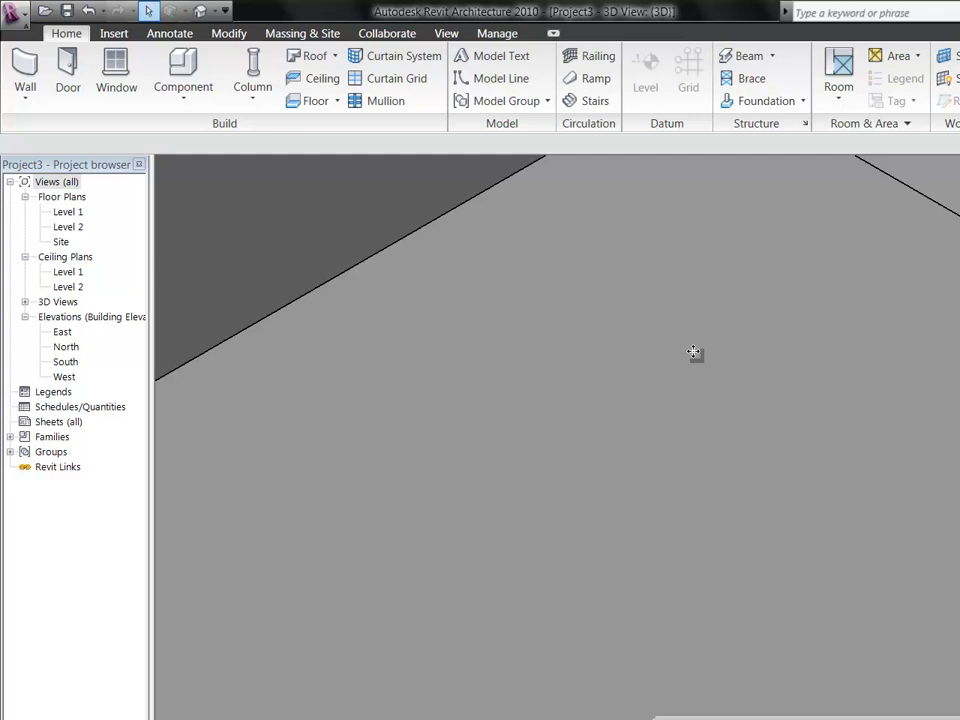
{"action": "scroll", "coordinate": [261, 536], "scroll_direction": "down", "scroll_amount": 5}
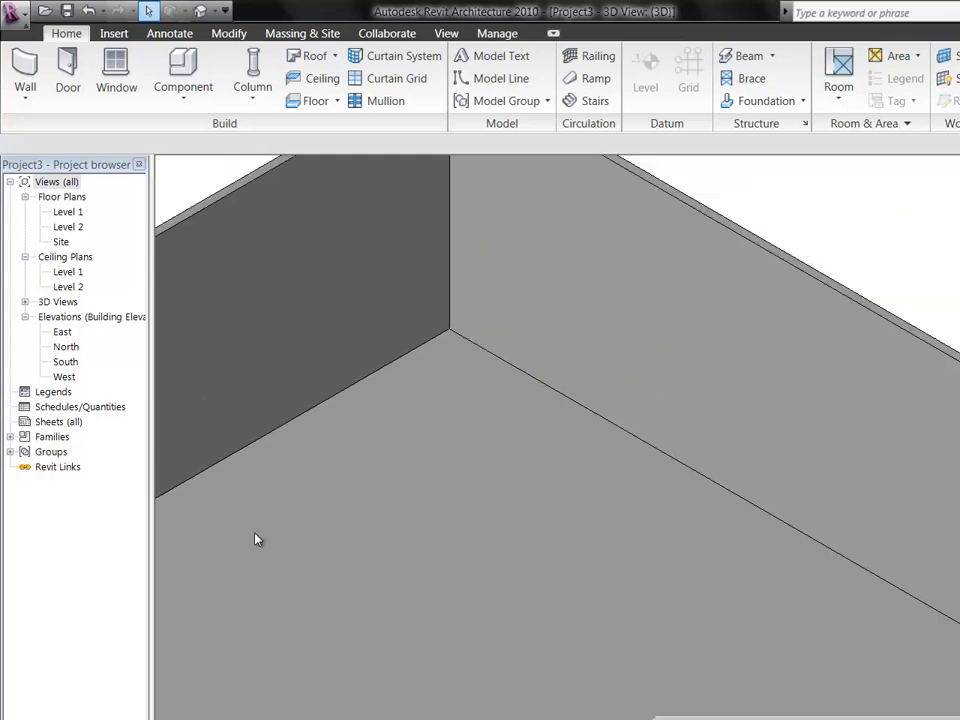
{"action": "scroll", "coordinate": [263, 505], "scroll_direction": "down", "scroll_amount": 2}
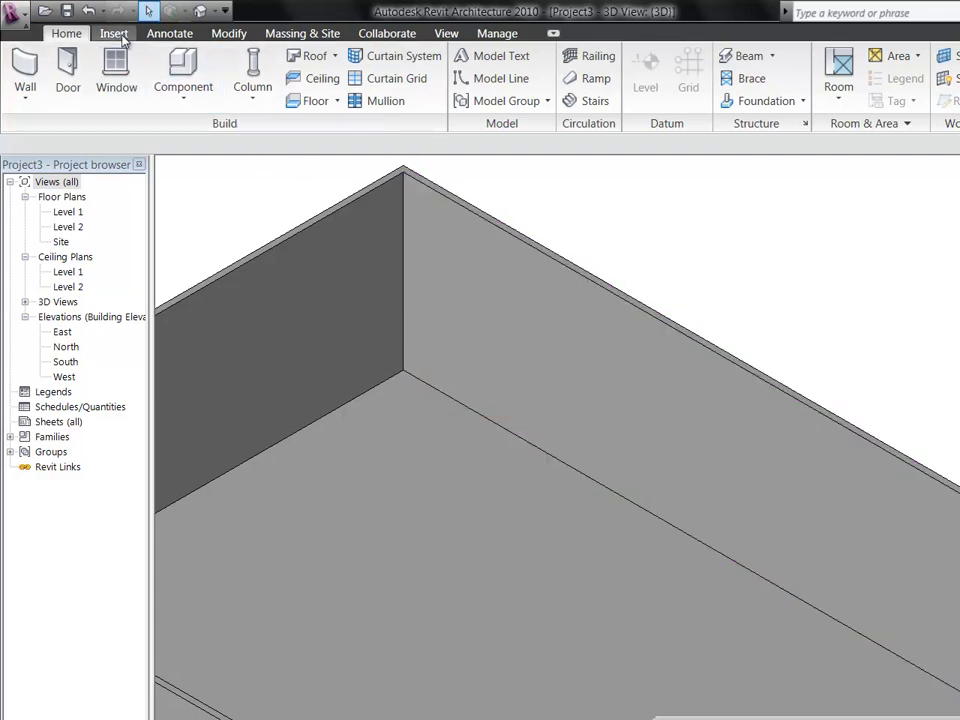
Start loading a family and browse the Imperial Library to the Casework Domestic Kitchen folder.
{"action": "left_click", "coordinate": [183, 93]}
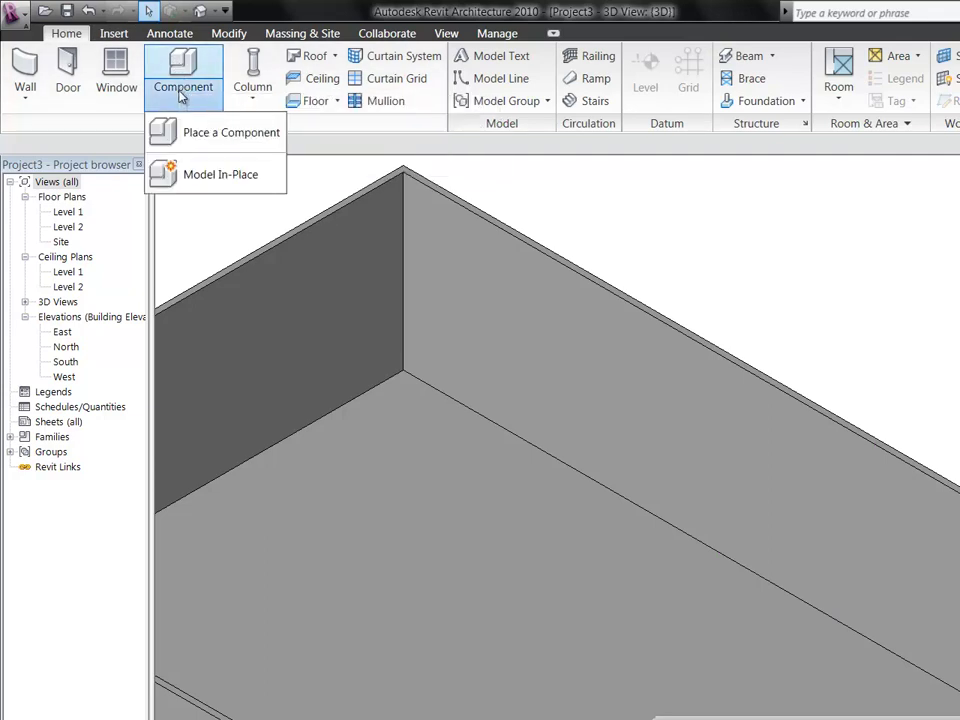
{"action": "left_click", "coordinate": [125, 37]}
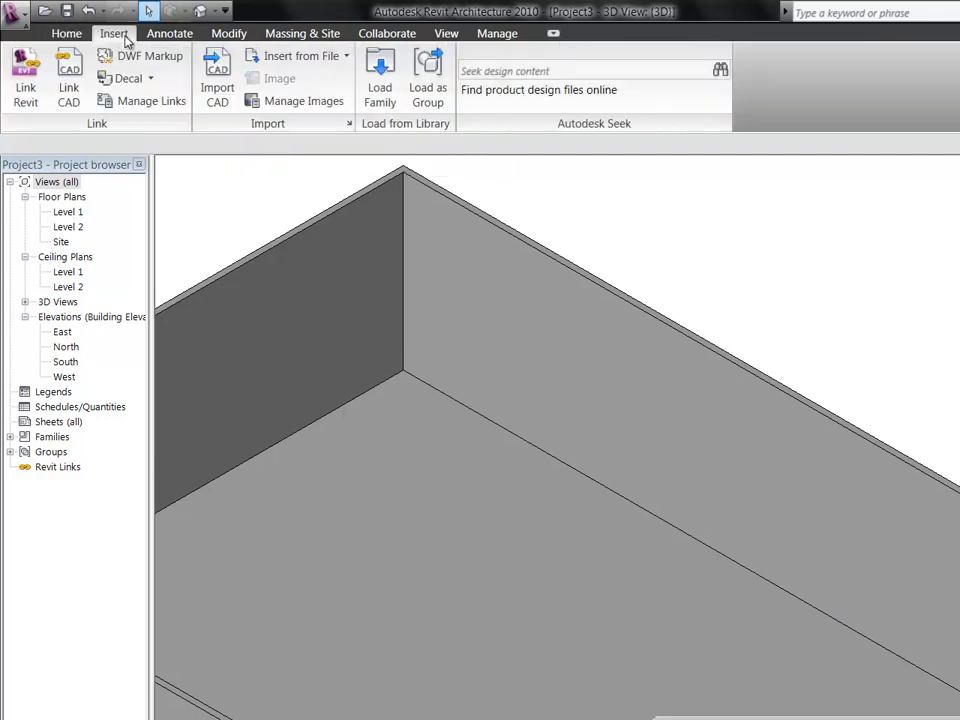
{"action": "left_click", "coordinate": [386, 82]}
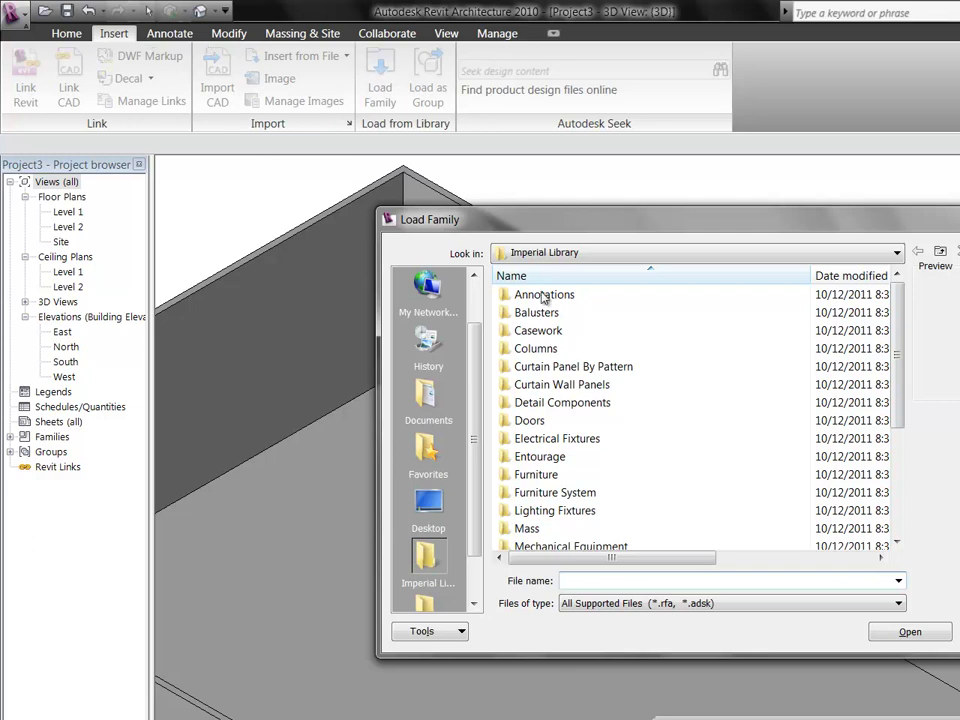
{"action": "double_click", "coordinate": [540, 331]}
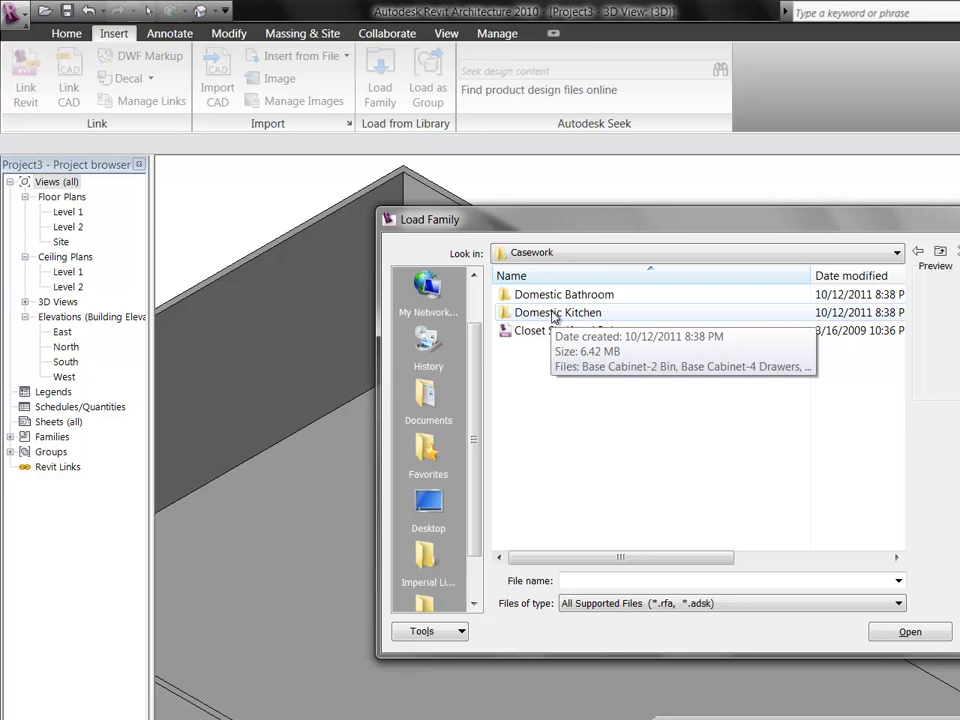
{"action": "double_click", "coordinate": [567, 318]}
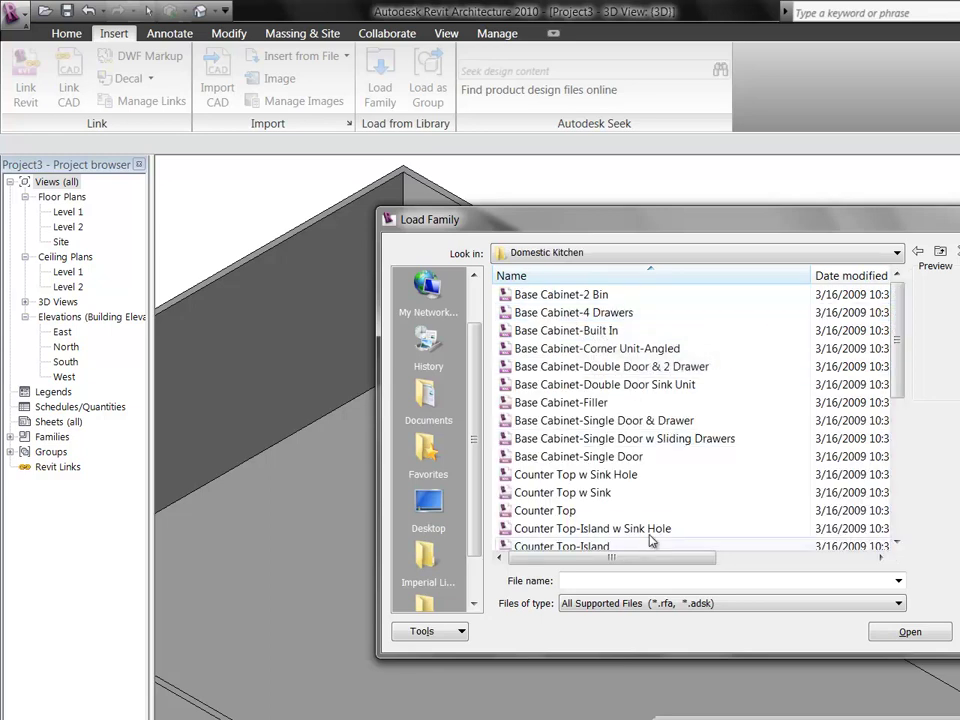
Load all the Base Cabinet families, from Base Cabinet-2 Bin through Base Cabinet-Single Door, into the project.
{"action": "scroll", "coordinate": [596, 450], "scroll_direction": "down", "scroll_amount": 2}
{"action": "scroll", "coordinate": [596, 448], "scroll_direction": "up", "scroll_amount": 2}
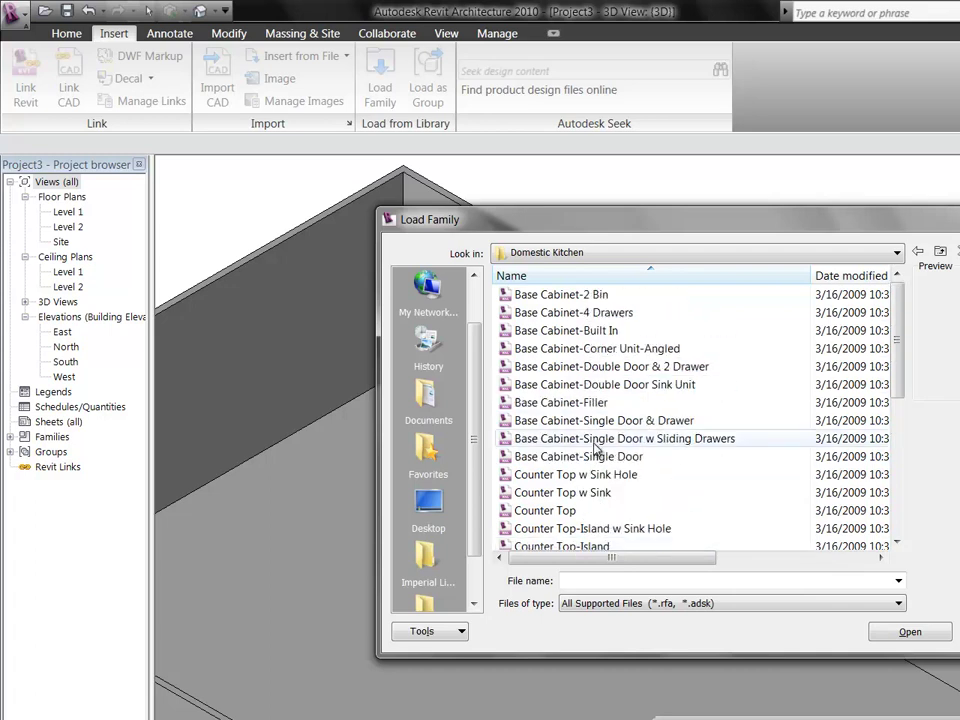
{"action": "left_click", "coordinate": [596, 295]}
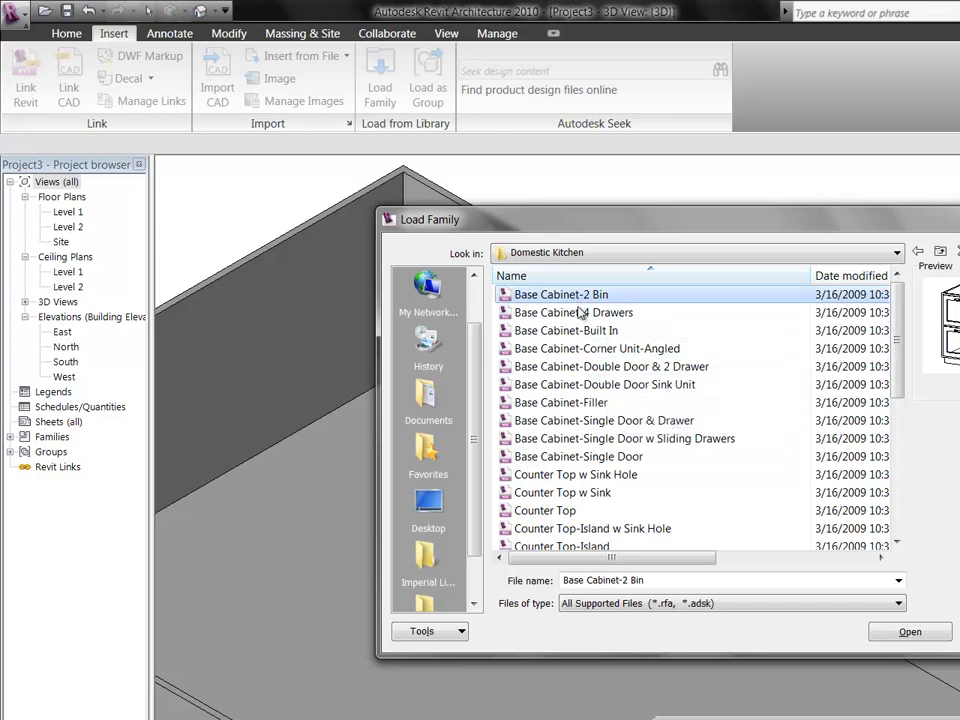
{"action": "key", "text": "F2"}
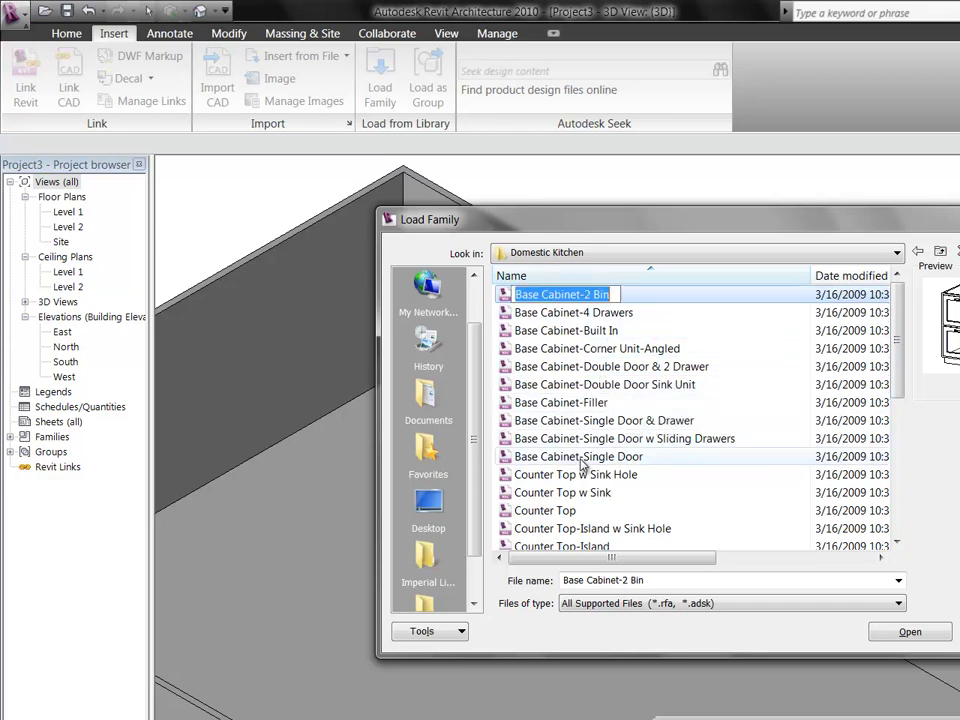
{"action": "left_click", "coordinate": [580, 458], "text": "shift"}
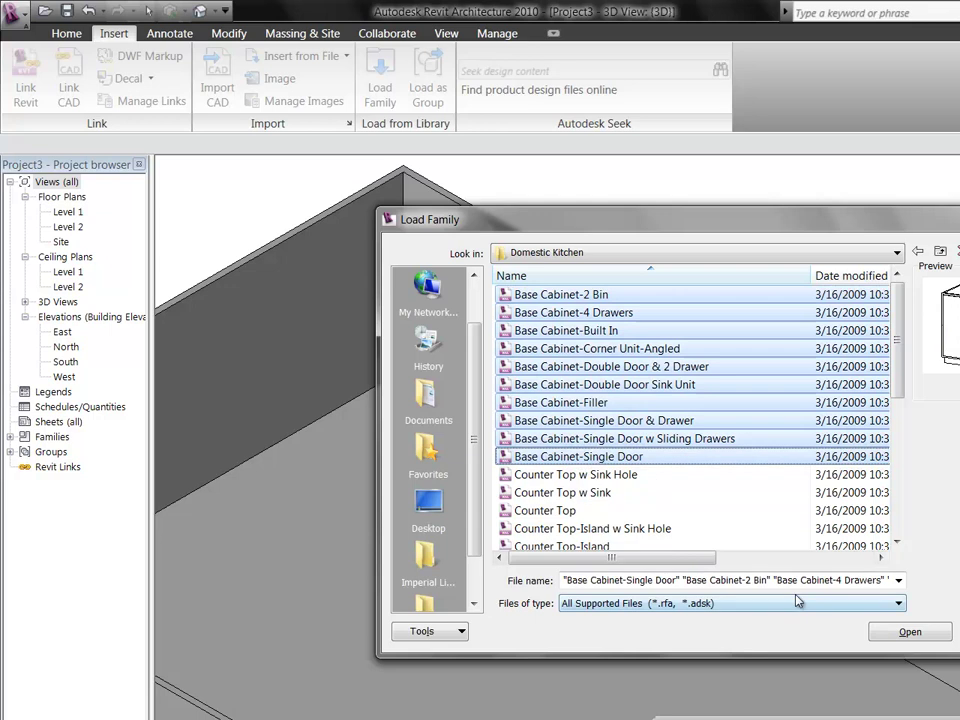
{"action": "left_click", "coordinate": [899, 632]}
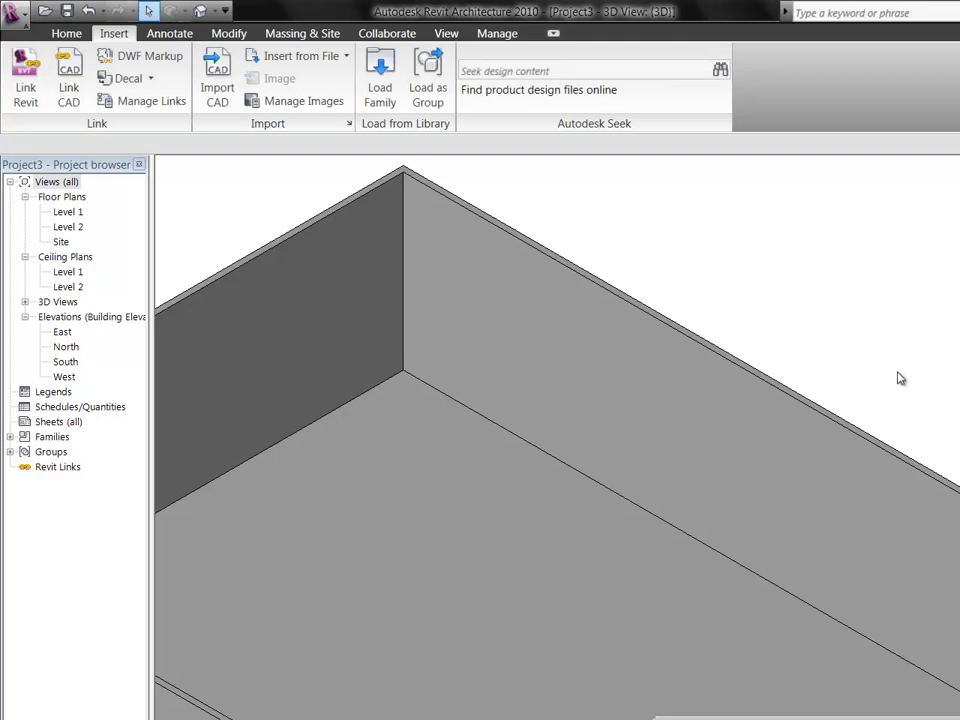
Place a 36" Base Cabinet-Corner Unit-Angled on Level 1 in the far corner of the walled room.
{"action": "scroll", "coordinate": [898, 378], "scroll_direction": "down", "scroll_amount": 1}
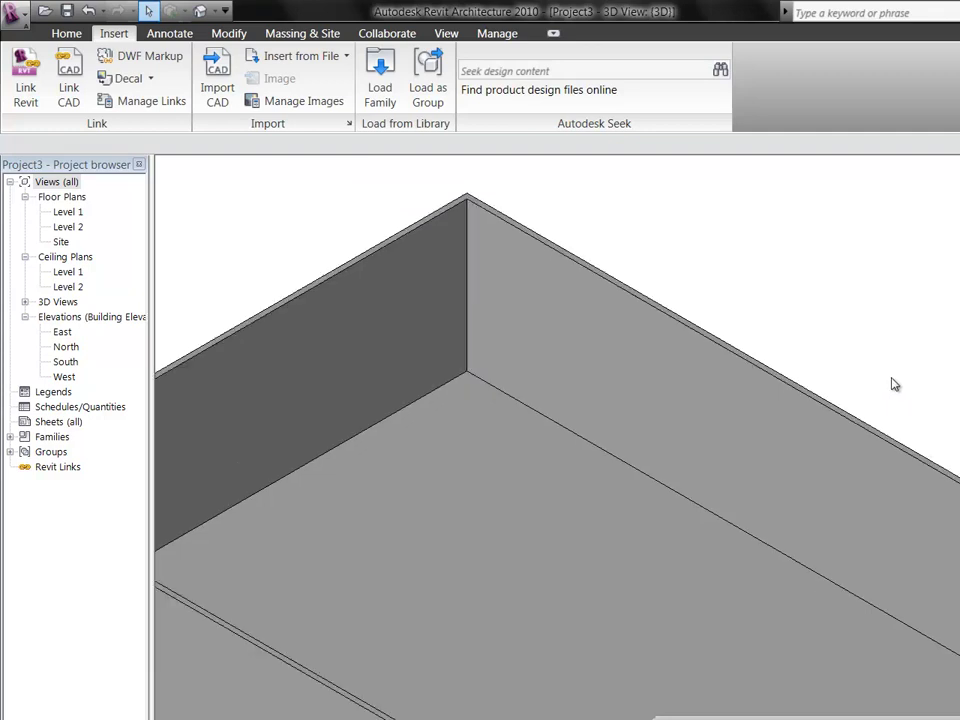
{"action": "left_click", "coordinate": [64, 32]}
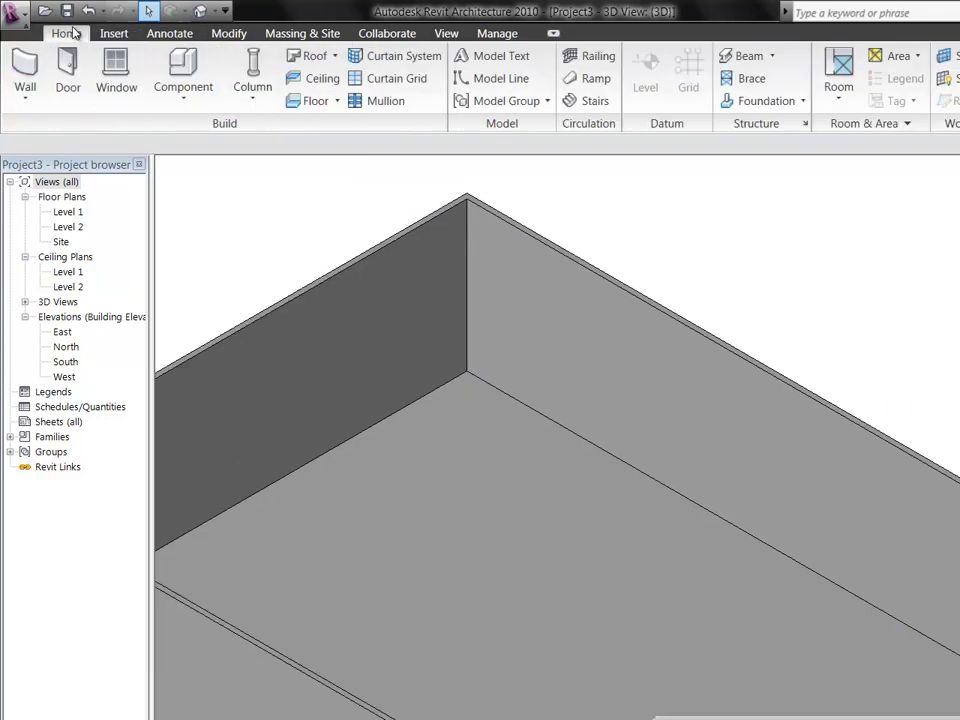
{"action": "left_click", "coordinate": [183, 100]}
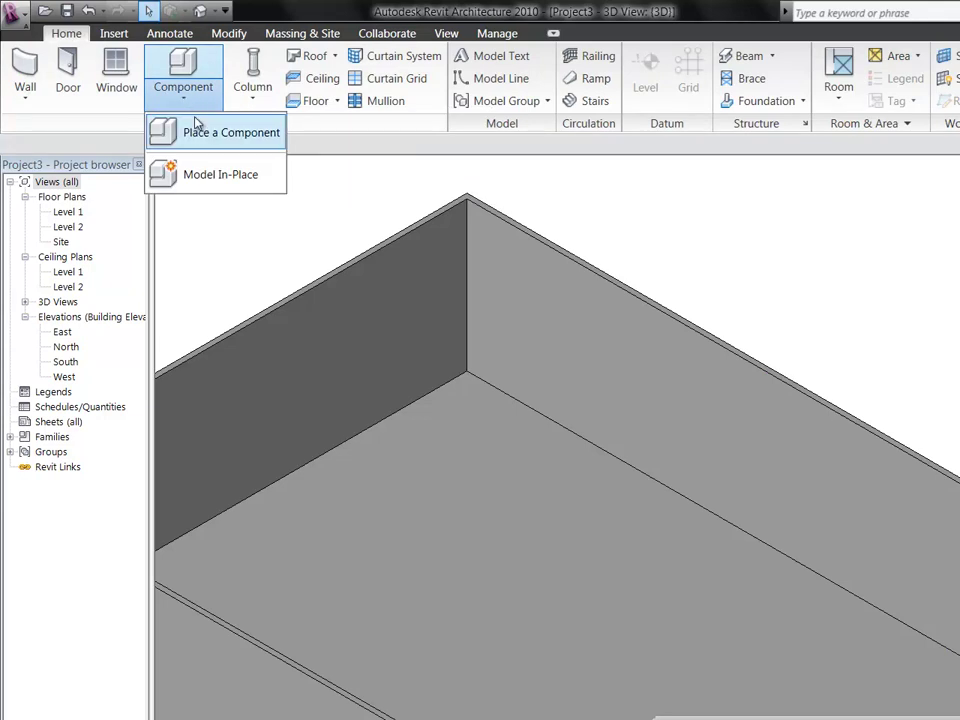
{"action": "left_click", "coordinate": [192, 133]}
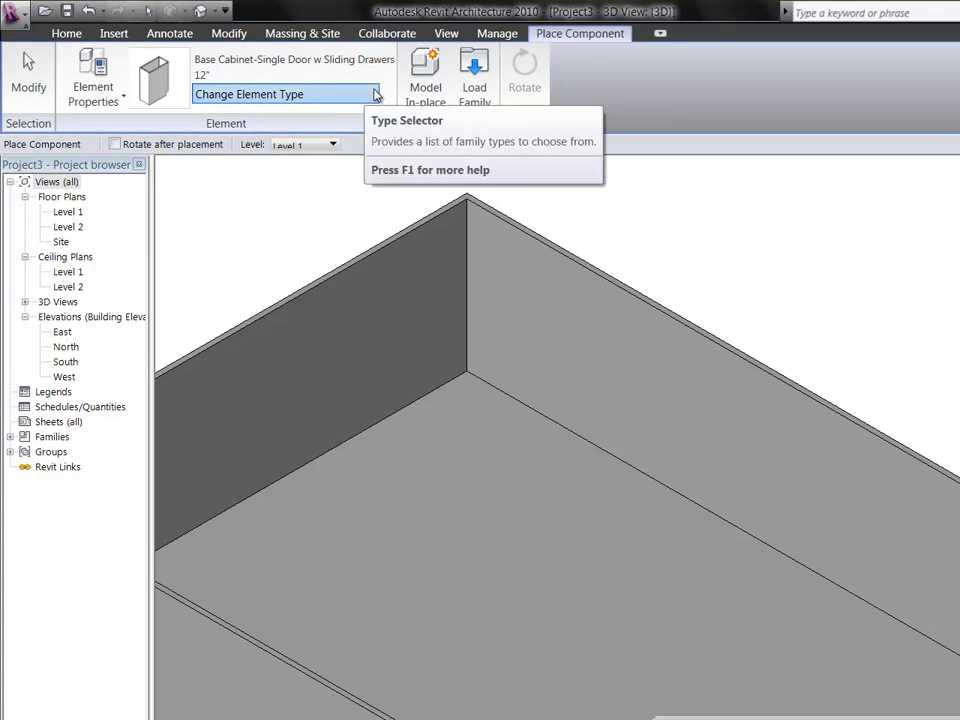
{"action": "left_click", "coordinate": [376, 94]}
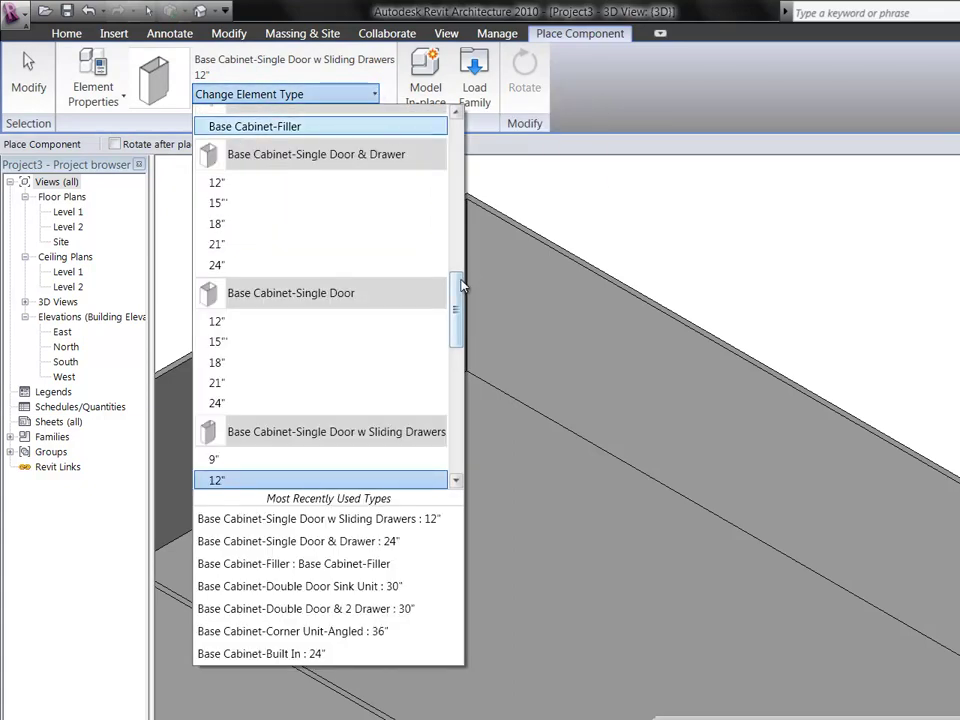
{"action": "left_click_drag", "start_coordinate": [459, 287], "coordinate": [435, 156]}
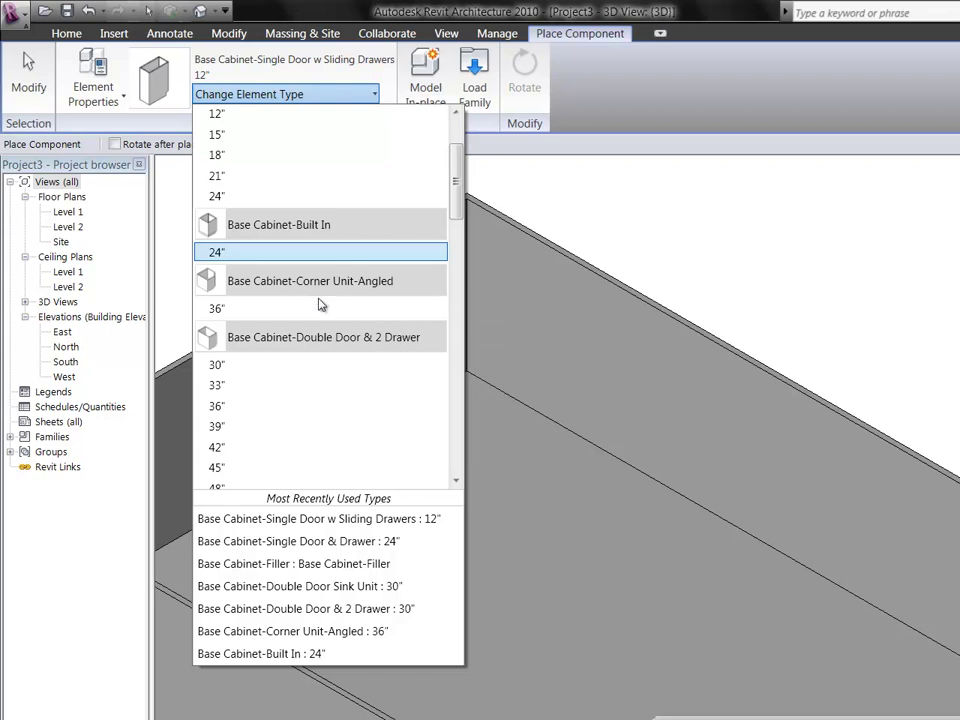
{"action": "left_click", "coordinate": [377, 308]}
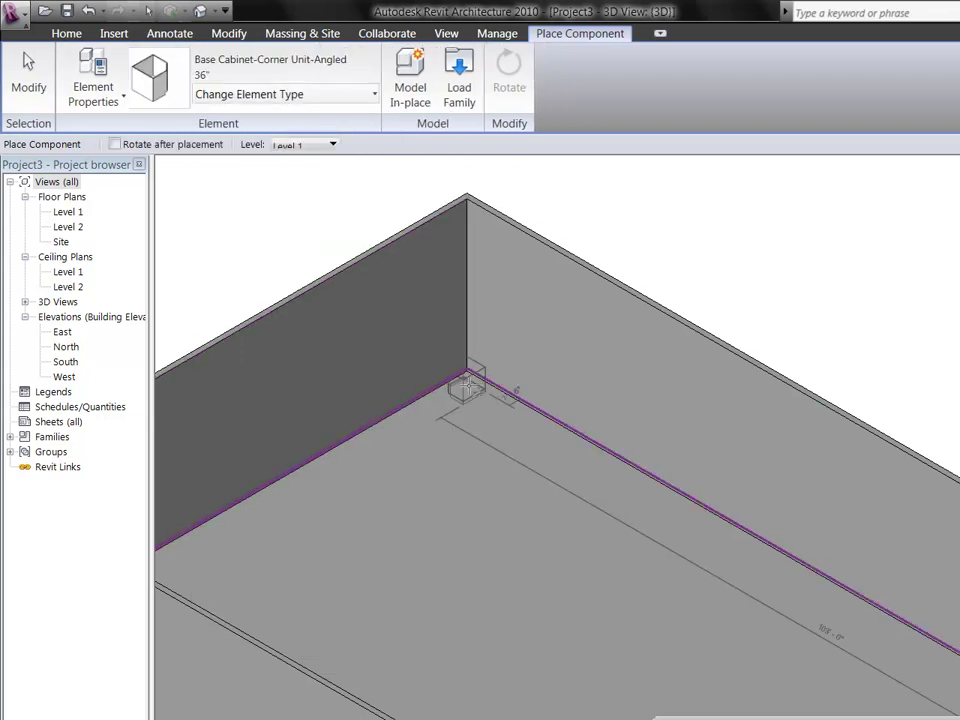
{"action": "scroll", "coordinate": [467, 385], "scroll_direction": "up", "scroll_amount": 4}
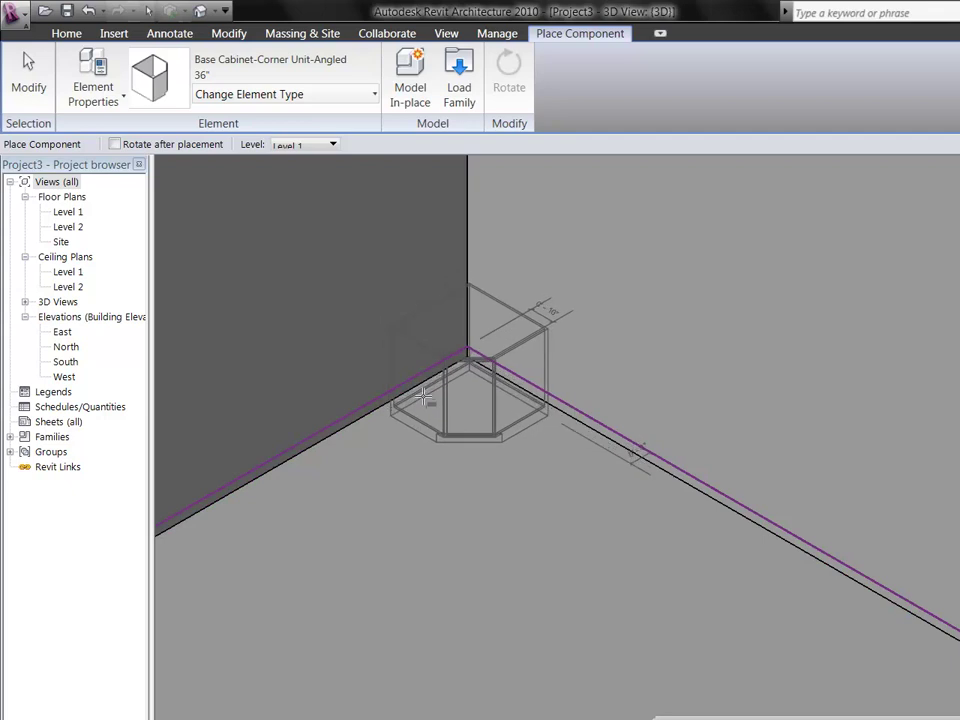
{"action": "left_click", "coordinate": [396, 320]}
{"action": "left_click", "coordinate": [28, 72]}
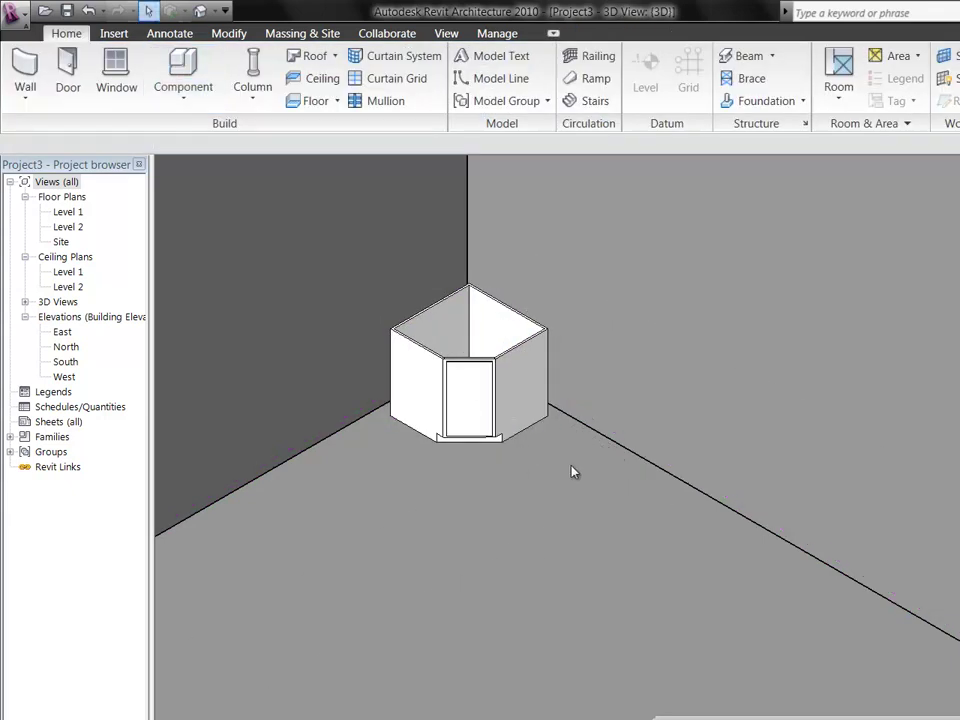
In the Level 1 floor plan, move the corner cabinet against the inner face of the west wall.
{"action": "double_click", "coordinate": [68, 212]}
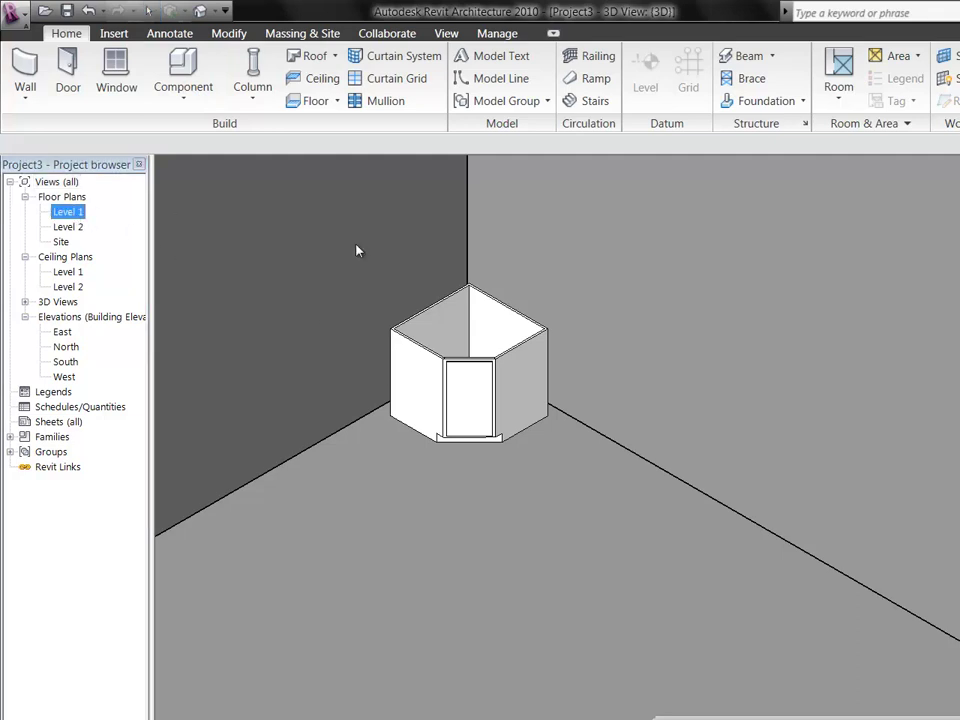
{"action": "scroll", "coordinate": [452, 350], "scroll_direction": "up", "scroll_amount": 3}
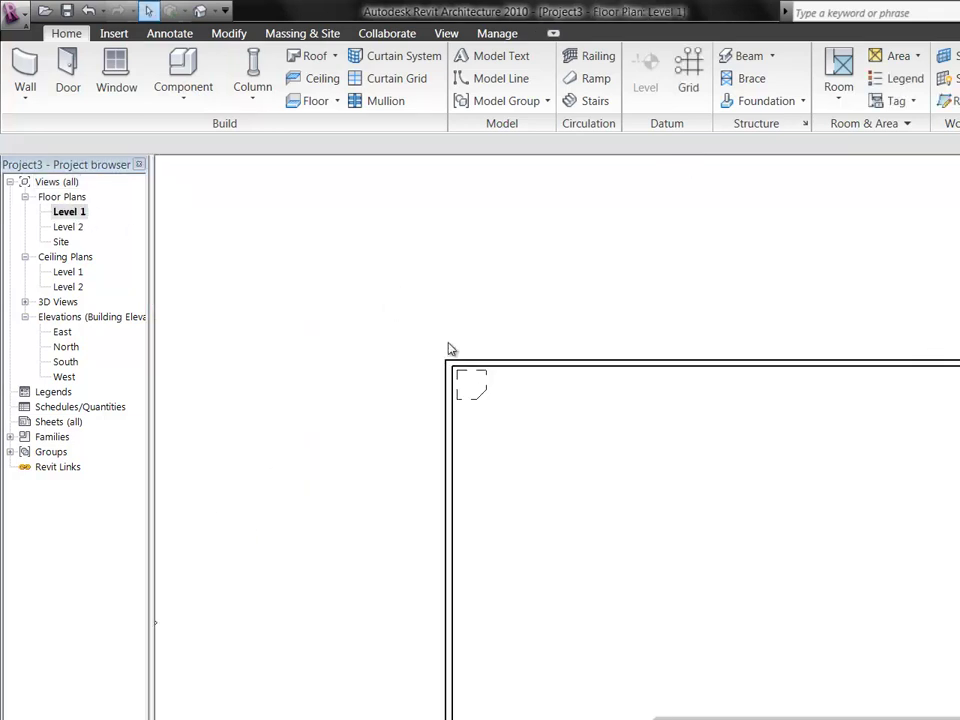
{"action": "scroll", "coordinate": [480, 339], "scroll_direction": "up", "scroll_amount": 5}
{"action": "scroll", "coordinate": [527, 335], "scroll_direction": "down", "scroll_amount": 1}
{"action": "scroll", "coordinate": [493, 460], "scroll_direction": "up", "scroll_amount": 2}
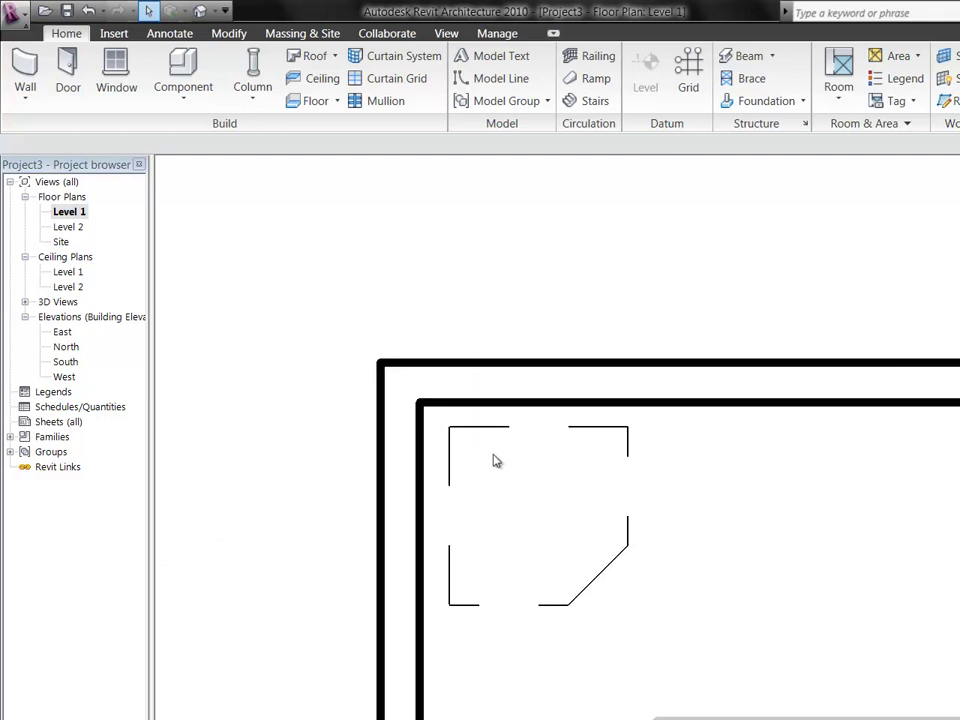
{"action": "scroll", "coordinate": [493, 460], "scroll_direction": "up", "scroll_amount": 1}
{"action": "scroll", "coordinate": [493, 460], "scroll_direction": "up", "scroll_amount": 1}
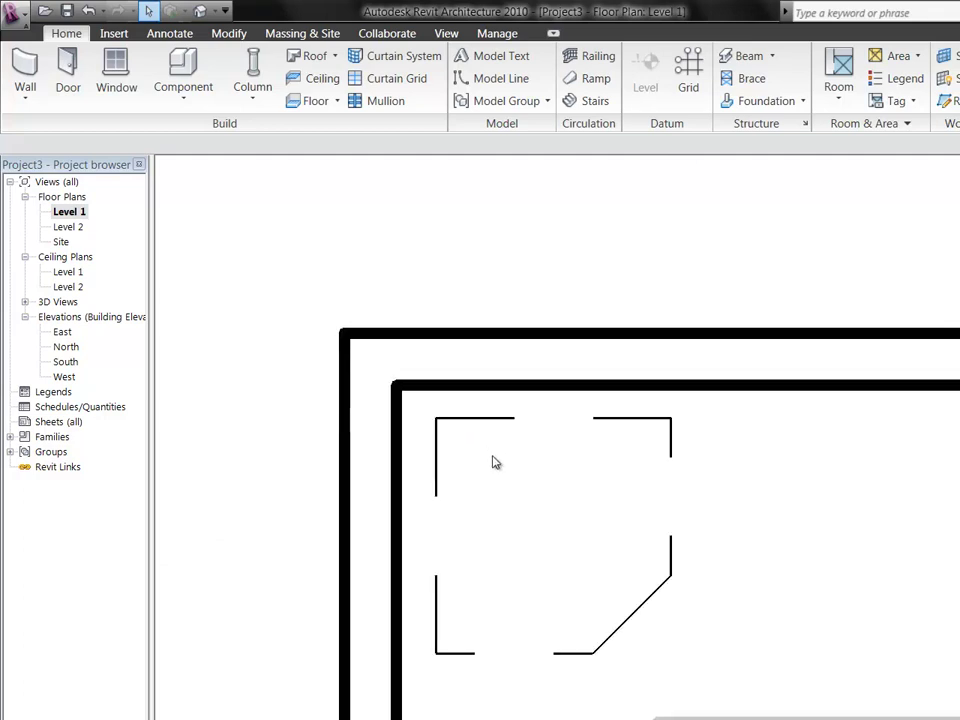
{"action": "left_click", "coordinate": [436, 456]}
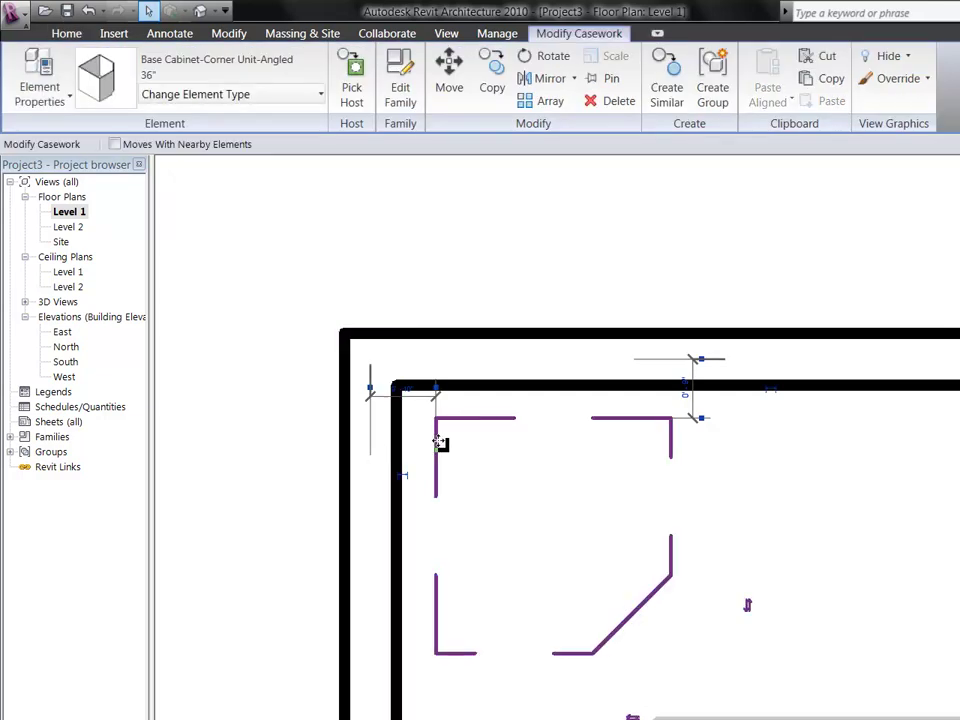
{"action": "left_click_drag", "start_coordinate": [431, 446], "coordinate": [420, 332]}
{"action": "left_click", "coordinate": [437, 238]}
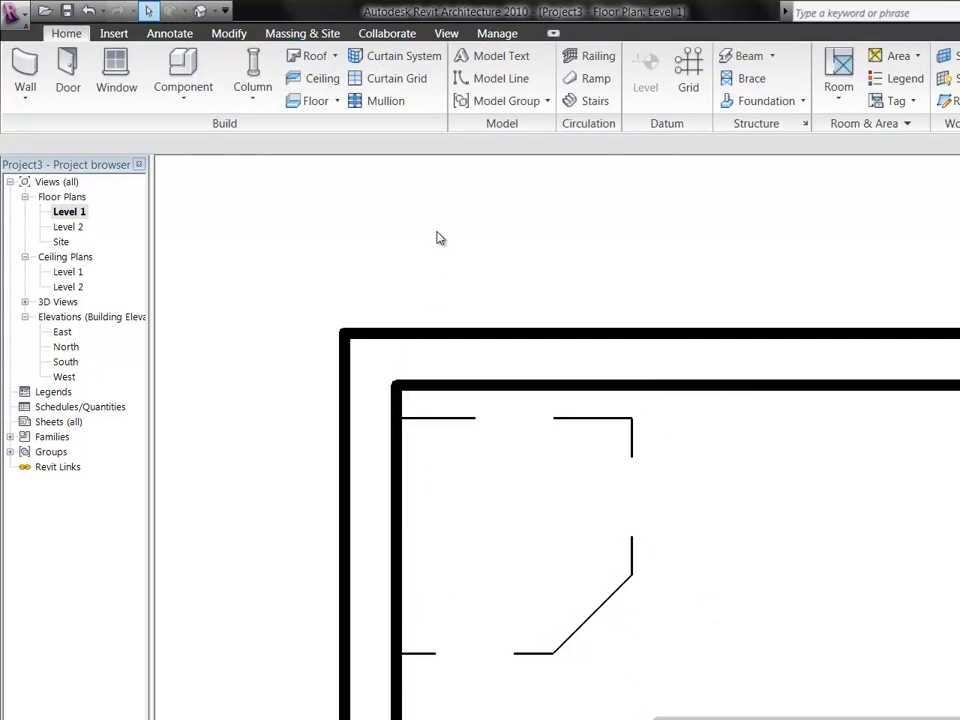
Align the corner cabinet's back edge with the inner face of the north wall.
{"action": "left_click", "coordinate": [220, 36]}
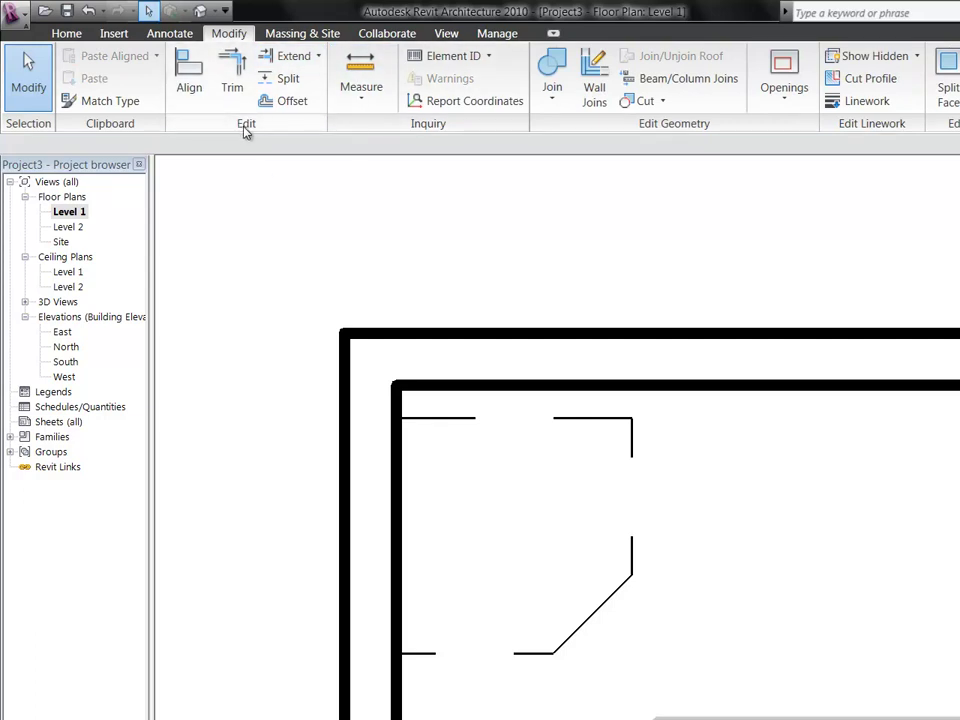
{"action": "left_click", "coordinate": [189, 74]}
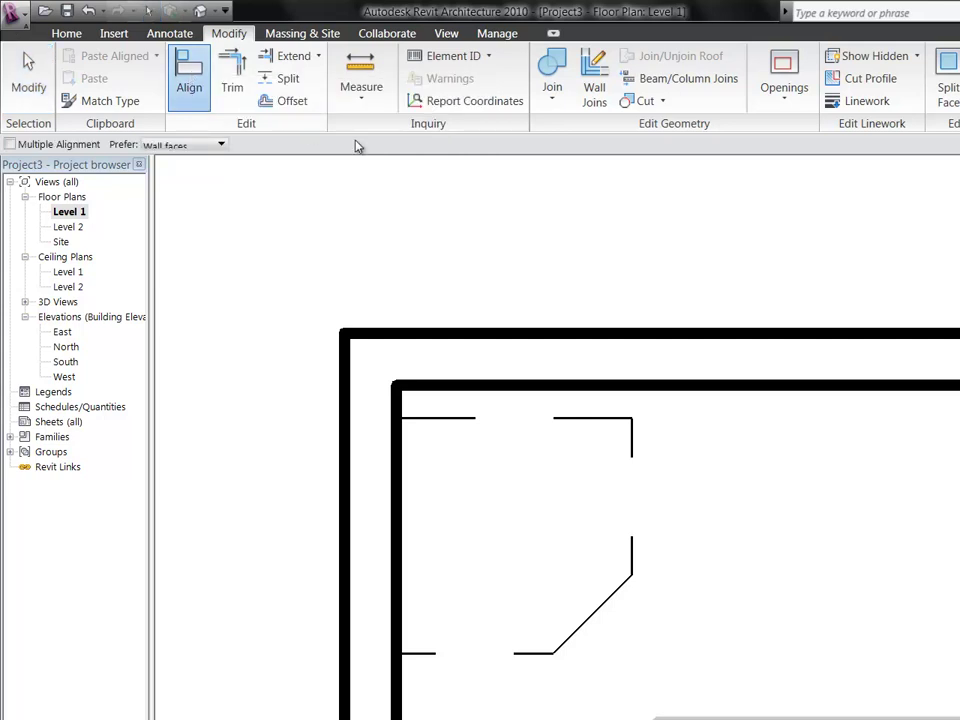
{"action": "left_click", "coordinate": [700, 386]}
{"action": "left_click", "coordinate": [582, 425]}
{"action": "left_click", "coordinate": [27, 64]}
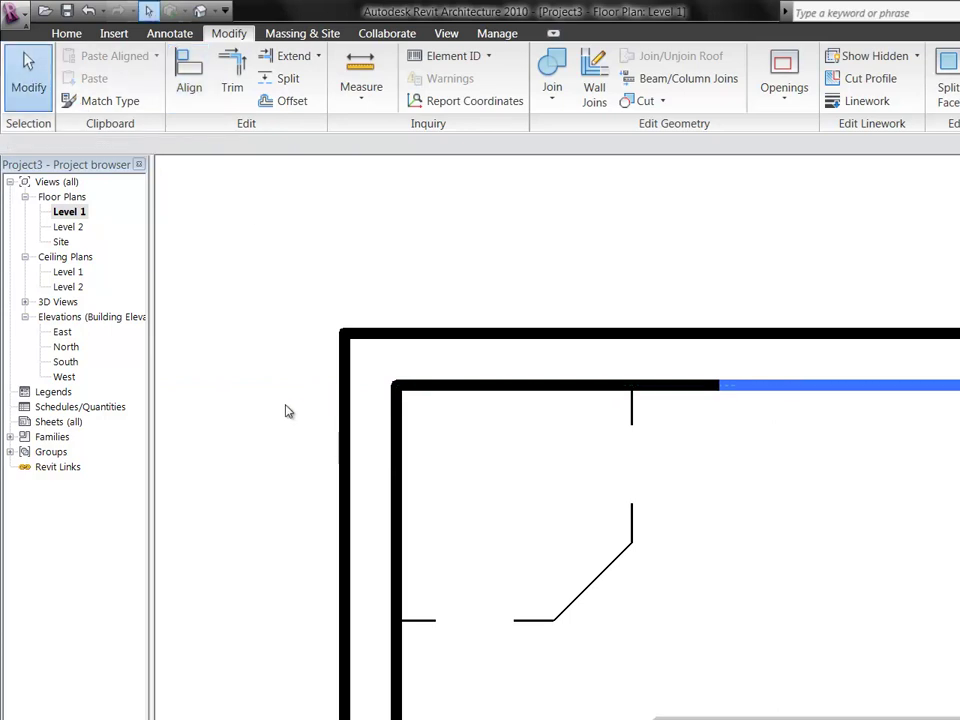
Place a 36" Base Cabinet-Double Door & 2 Drawer against the west wall, directly adjoining the corner cabinet.
{"action": "scroll", "coordinate": [240, 300], "scroll_direction": "down", "scroll_amount": 3}
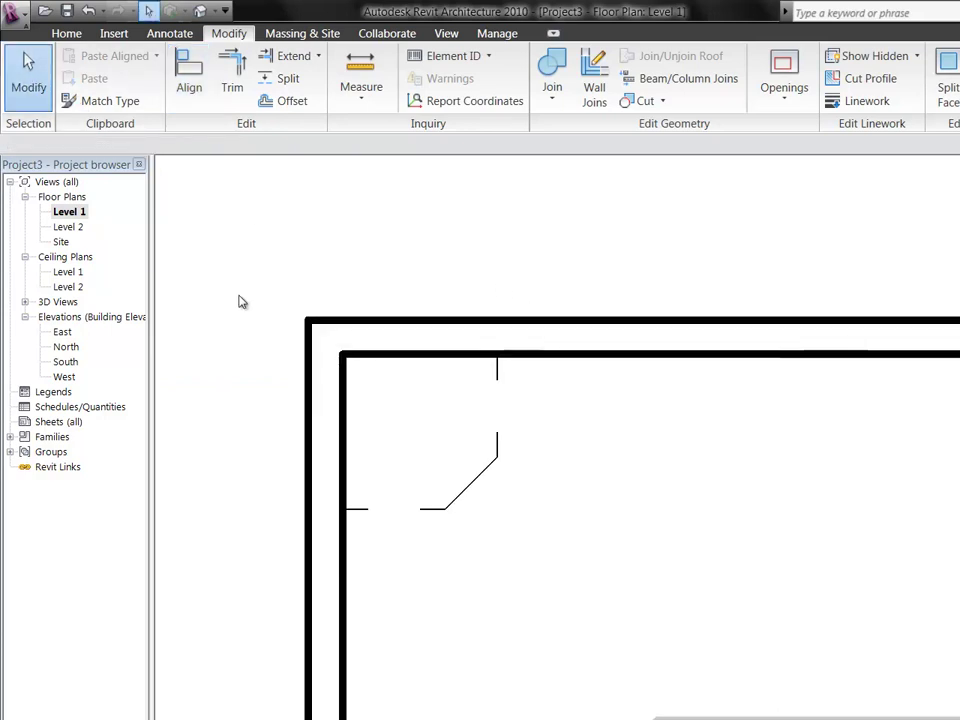
{"action": "scroll", "coordinate": [240, 300], "scroll_direction": "down", "scroll_amount": 2}
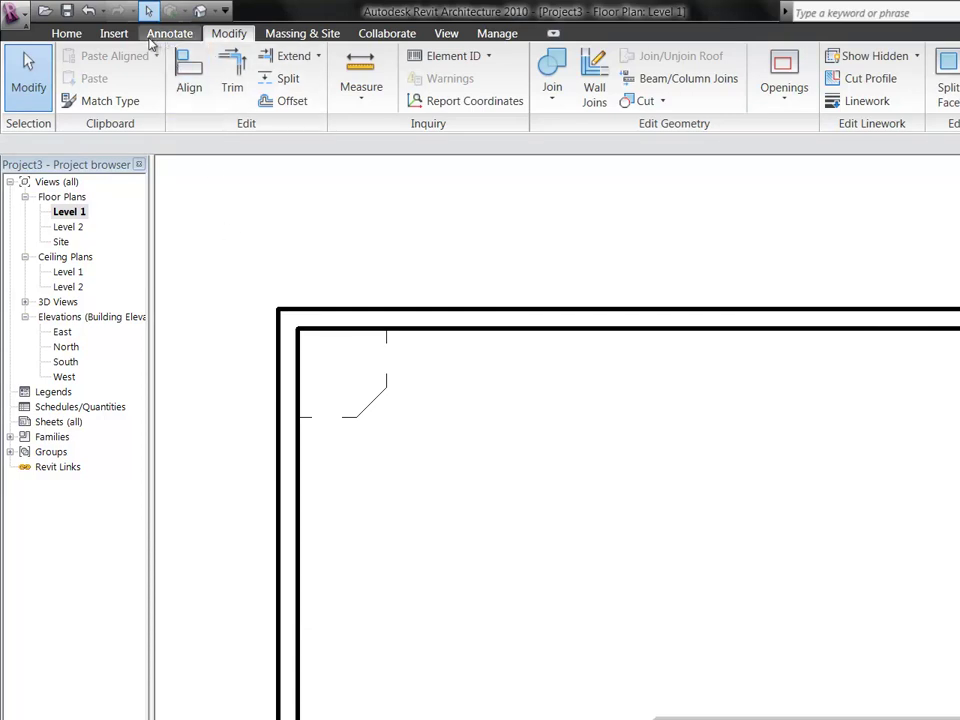
{"action": "left_click", "coordinate": [66, 33]}
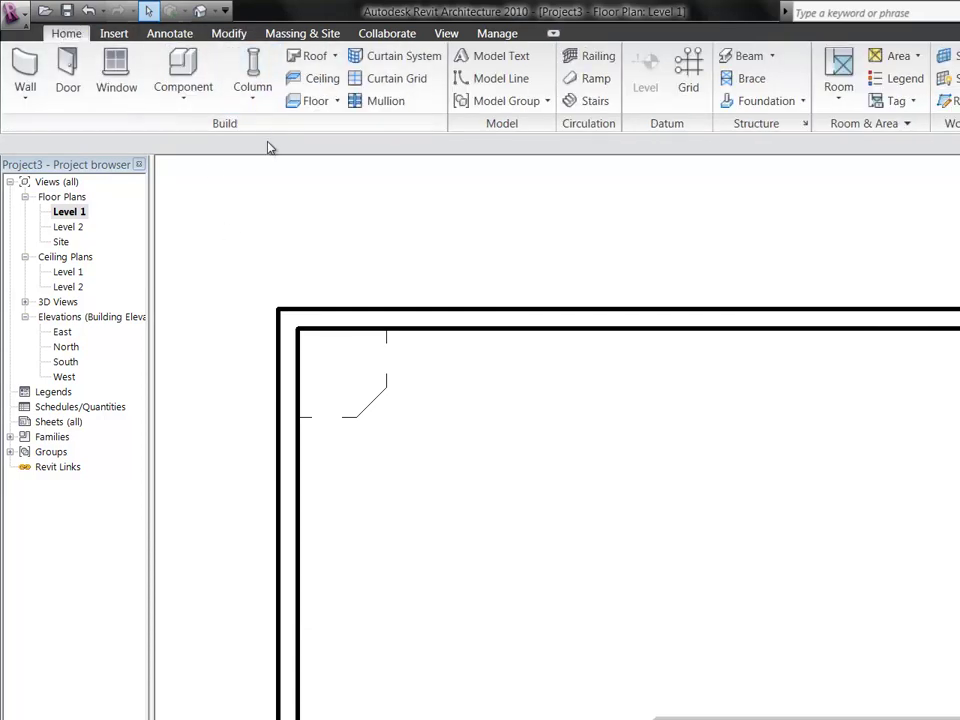
{"action": "left_click", "coordinate": [184, 98]}
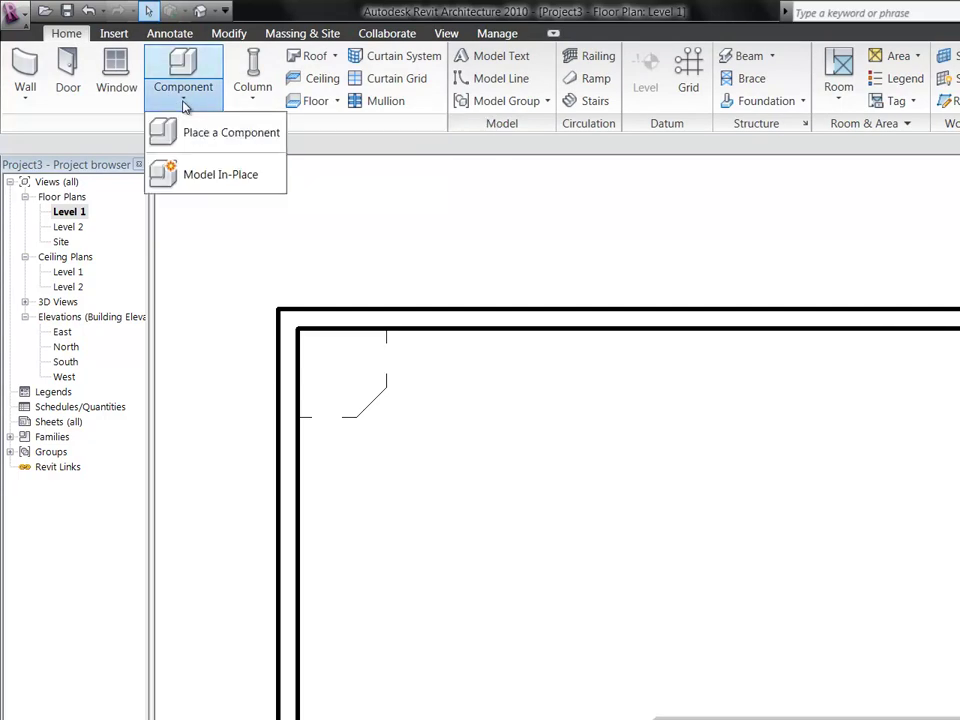
{"action": "left_click", "coordinate": [193, 138]}
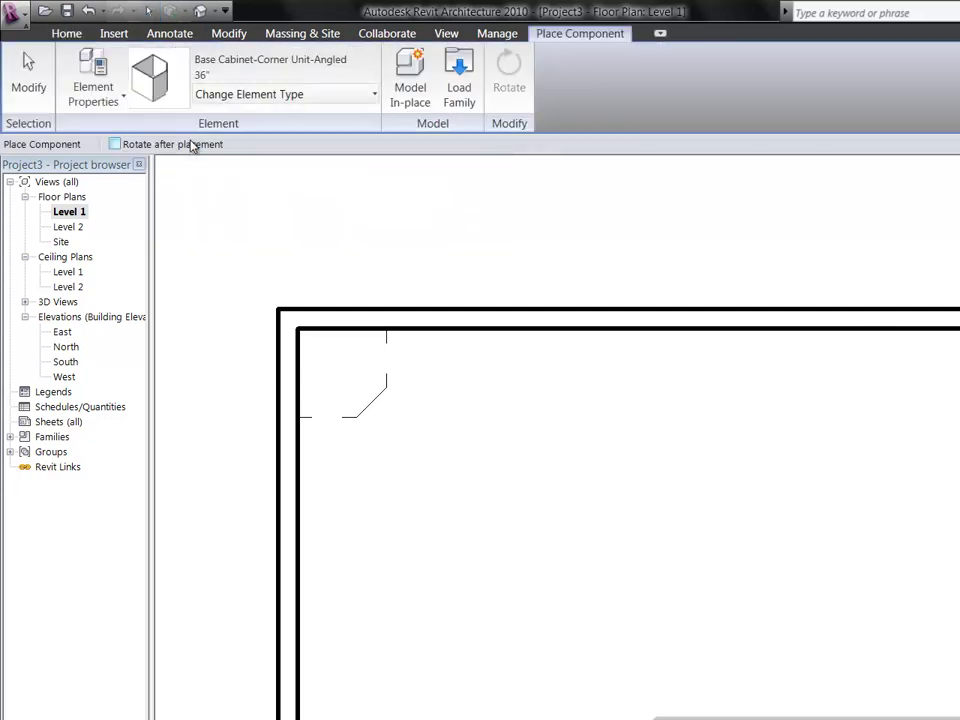
{"action": "left_click", "coordinate": [366, 96]}
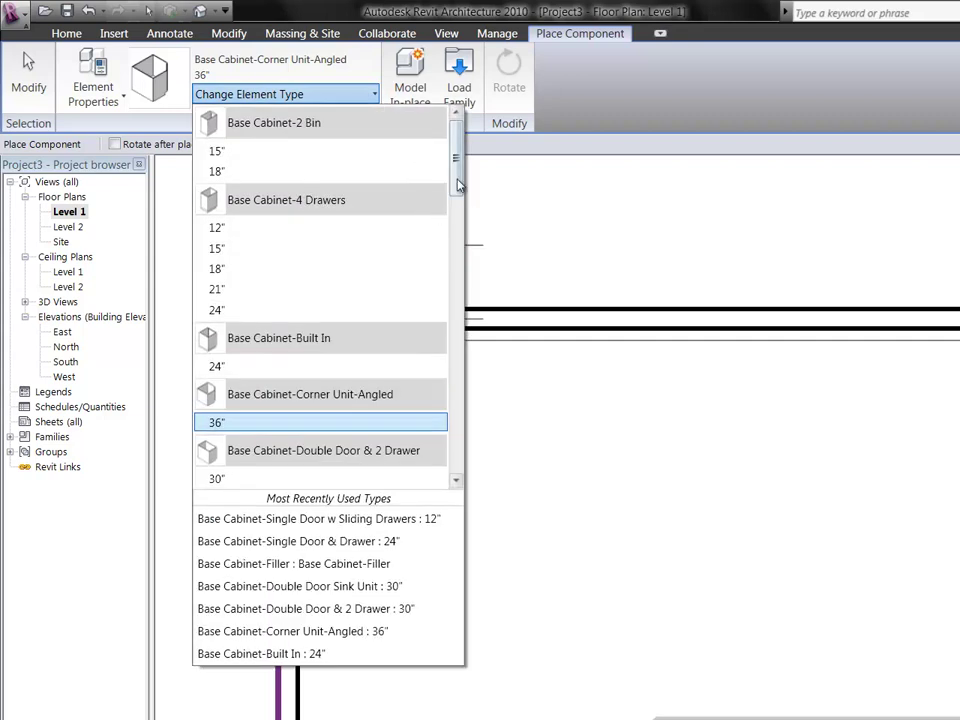
{"action": "left_click_drag", "start_coordinate": [458, 184], "coordinate": [446, 237]}
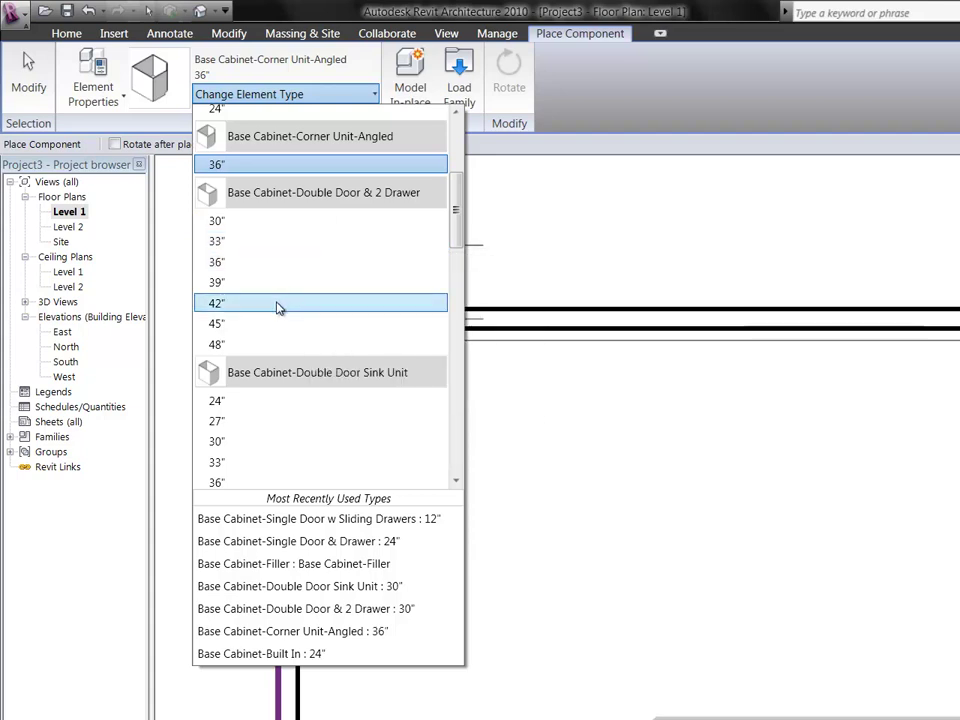
{"action": "scroll", "coordinate": [293, 287], "scroll_direction": "down", "scroll_amount": 1}
{"action": "scroll", "coordinate": [293, 287], "scroll_direction": "down", "scroll_amount": 2}
{"action": "scroll", "coordinate": [293, 286], "scroll_direction": "up", "scroll_amount": 1}
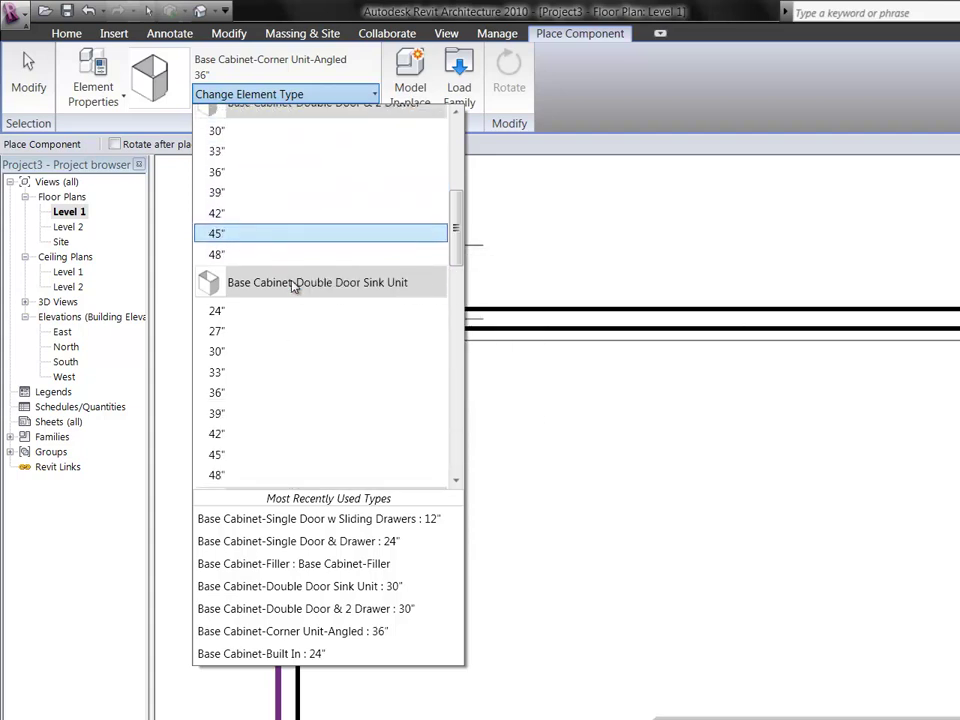
{"action": "scroll", "coordinate": [272, 340], "scroll_direction": "up", "scroll_amount": 1}
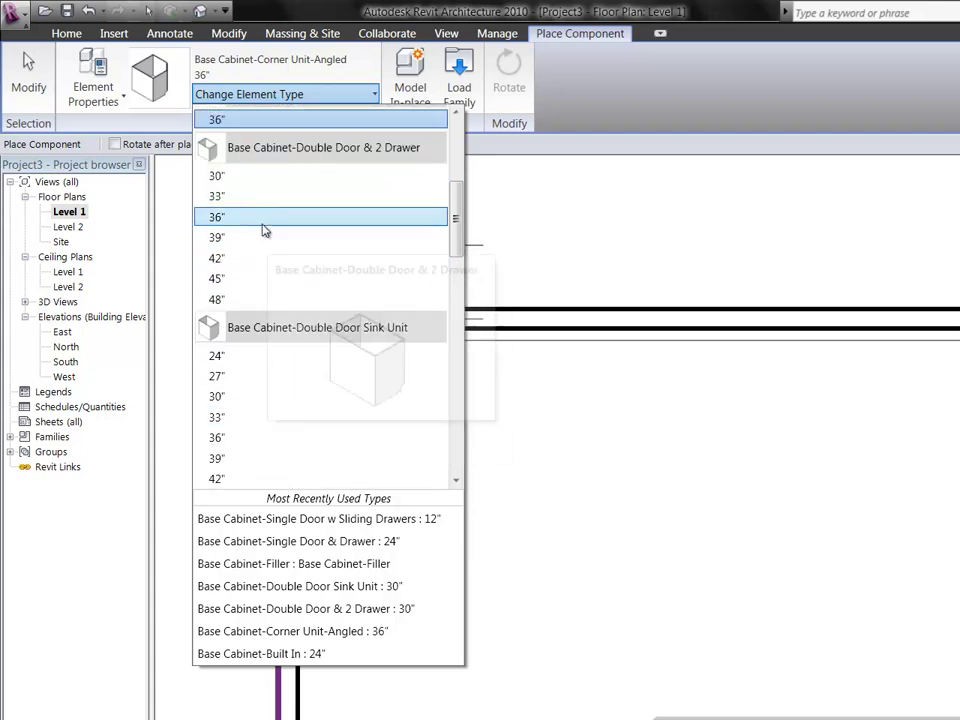
{"action": "left_click", "coordinate": [264, 229]}
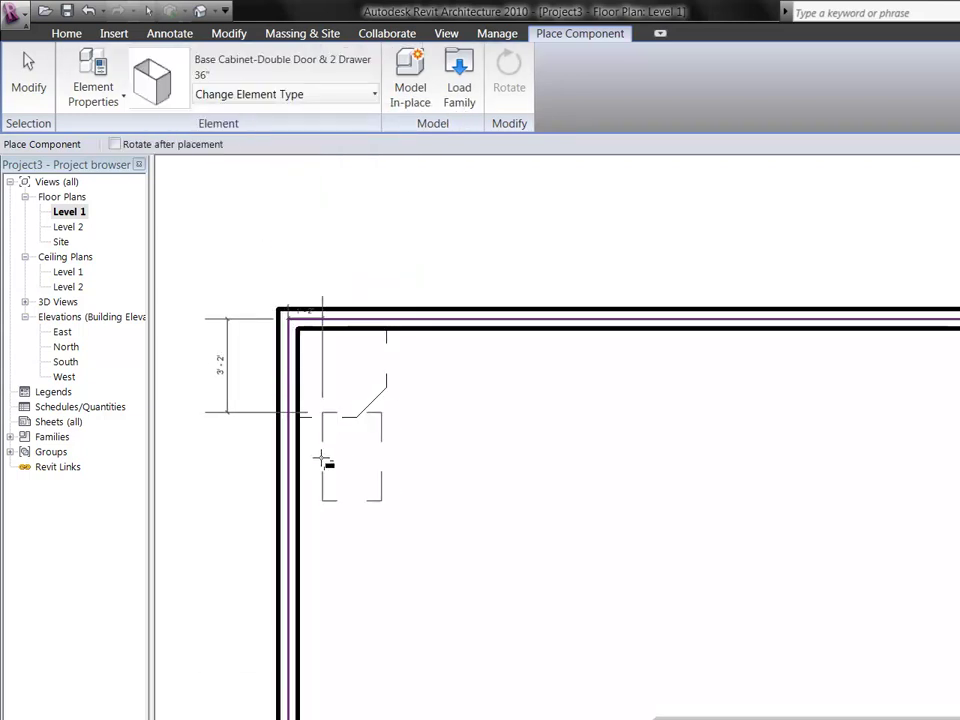
{"action": "left_click", "coordinate": [299, 462]}
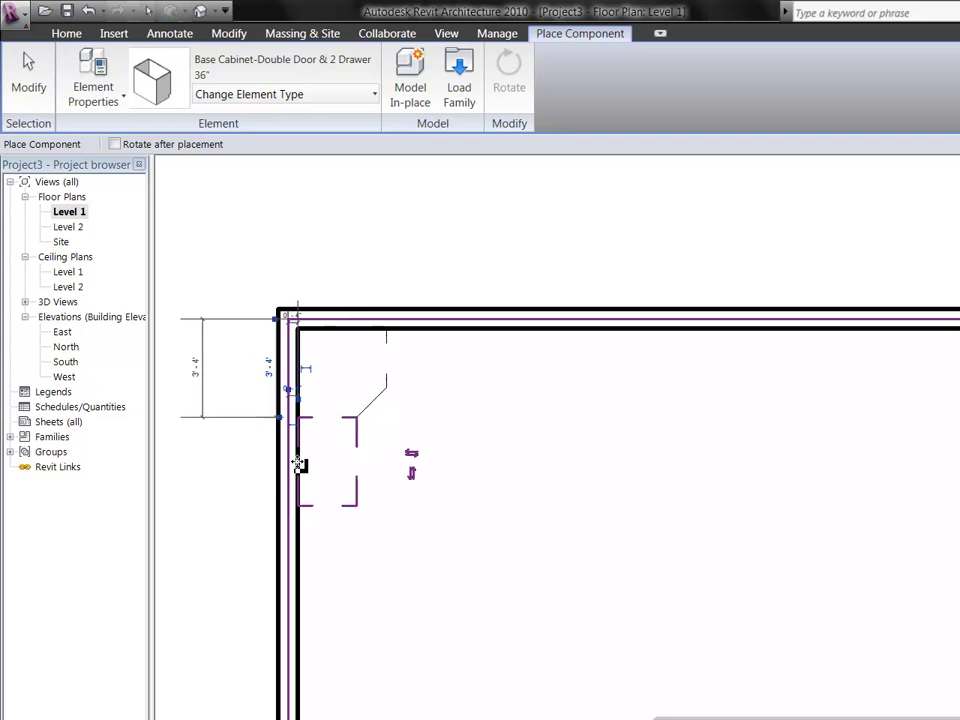
Place a 42" Base Cabinet-Double Door Sink Unit against the north wall, directly adjoining the corner cabinet.
{"action": "left_click", "coordinate": [367, 96]}
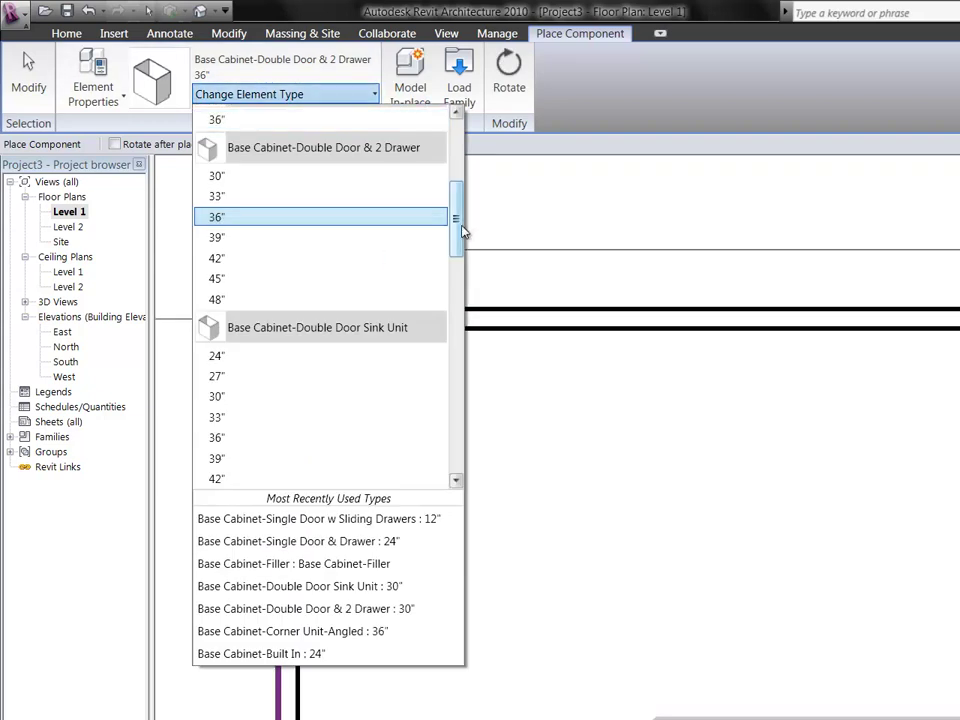
{"action": "left_click_drag", "start_coordinate": [458, 231], "coordinate": [458, 268]}
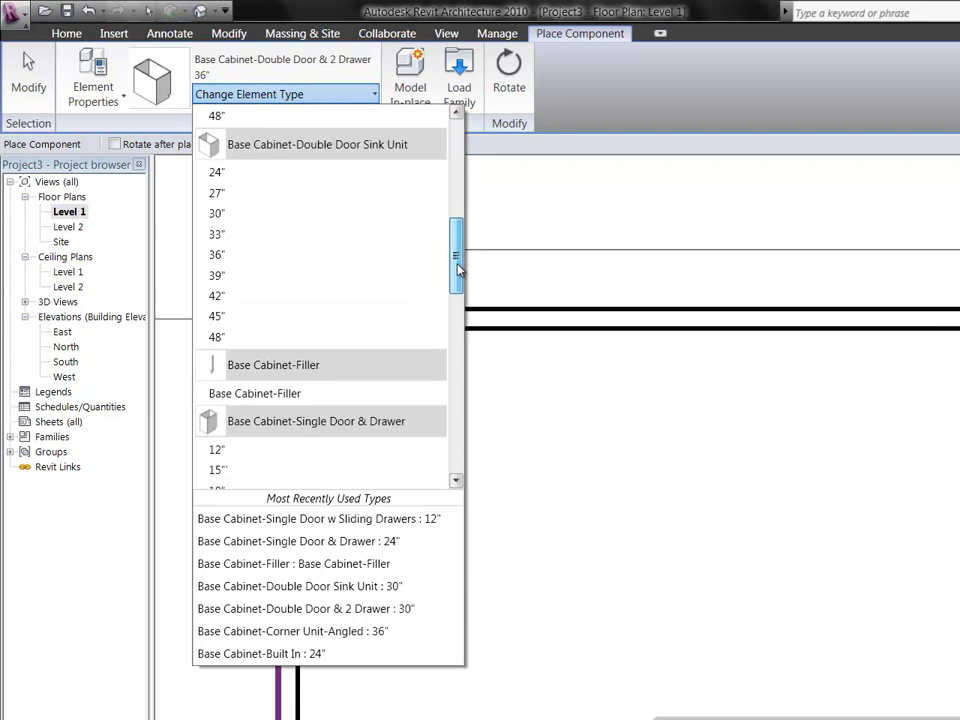
{"action": "left_click", "coordinate": [263, 298]}
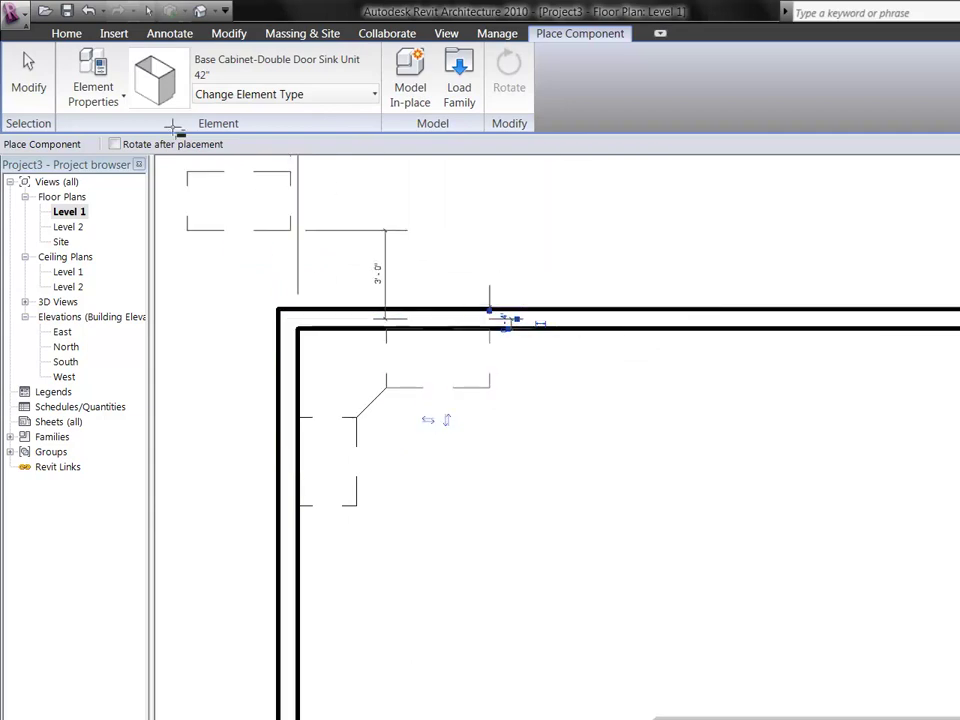
{"action": "left_click", "coordinate": [28, 72]}
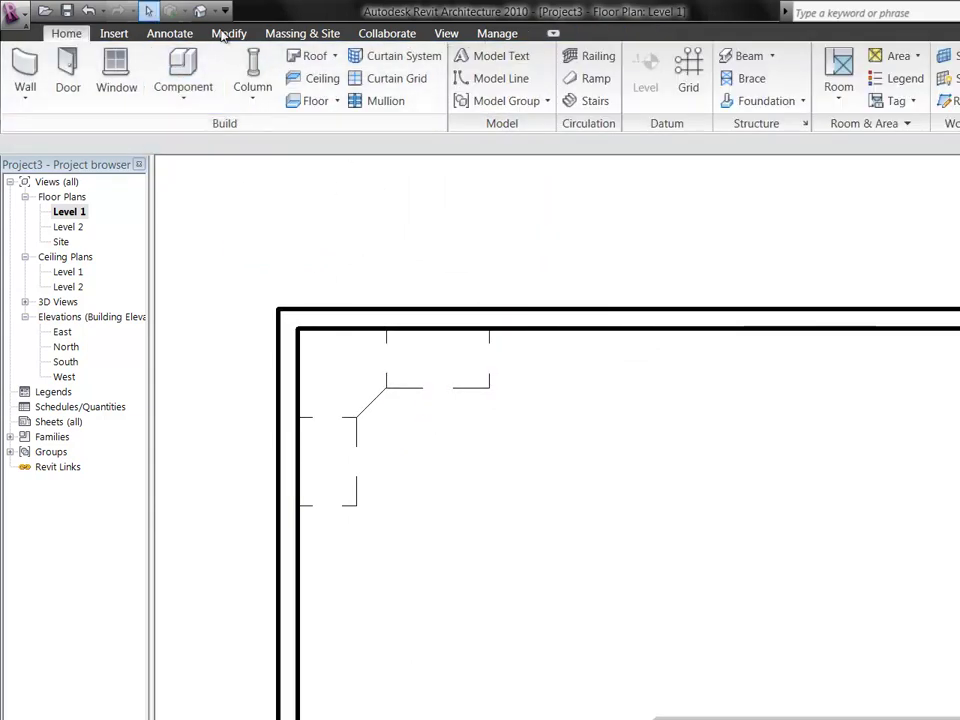
Return to the 3D view and check the three base cabinets in the room's corner.
{"action": "left_click", "coordinate": [148, 11]}
{"action": "key", "text": "3"}
{"action": "key", "text": "d"}
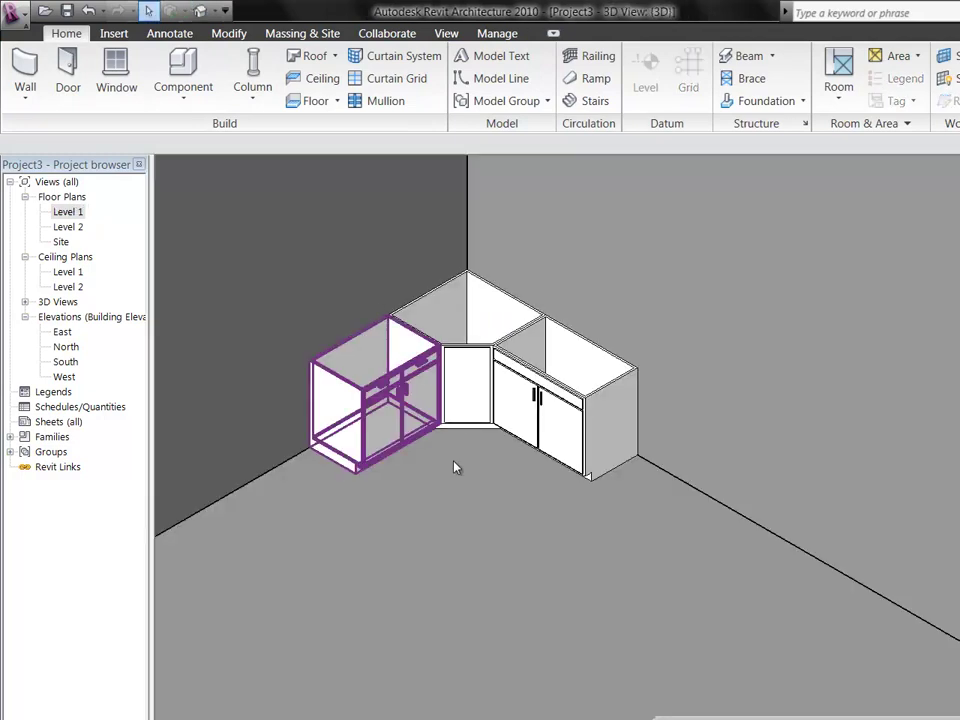
{"action": "left_click", "coordinate": [432, 567]}
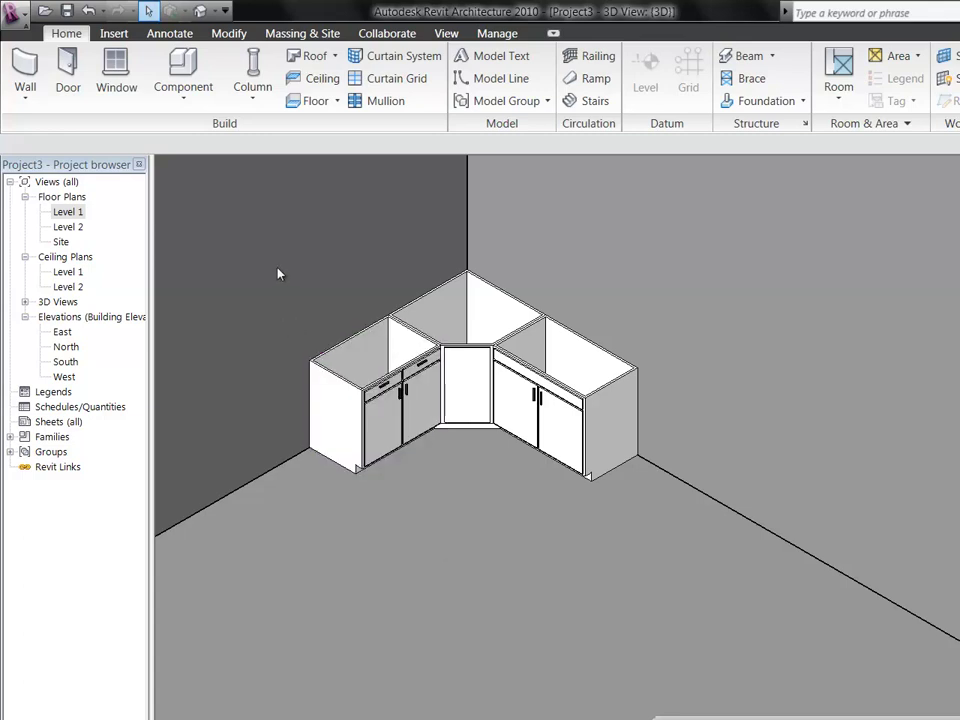
Open the Level 1 floor plan at the corner with the three base cabinets.
{"action": "double_click", "coordinate": [79, 214]}
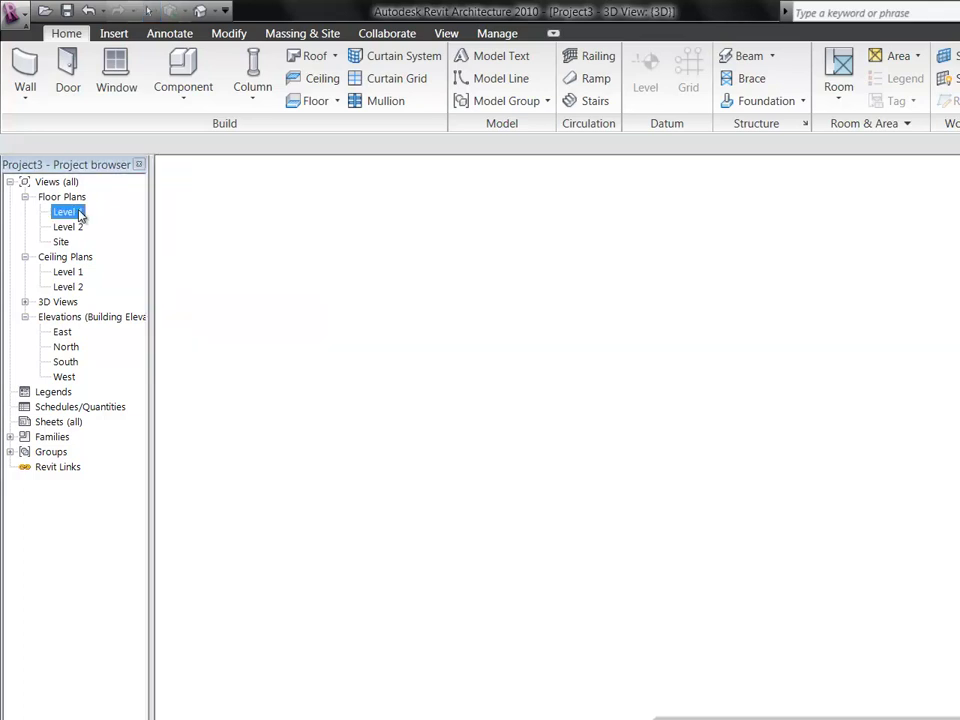
{"action": "scroll", "coordinate": [250, 356], "scroll_direction": "up", "scroll_amount": 3}
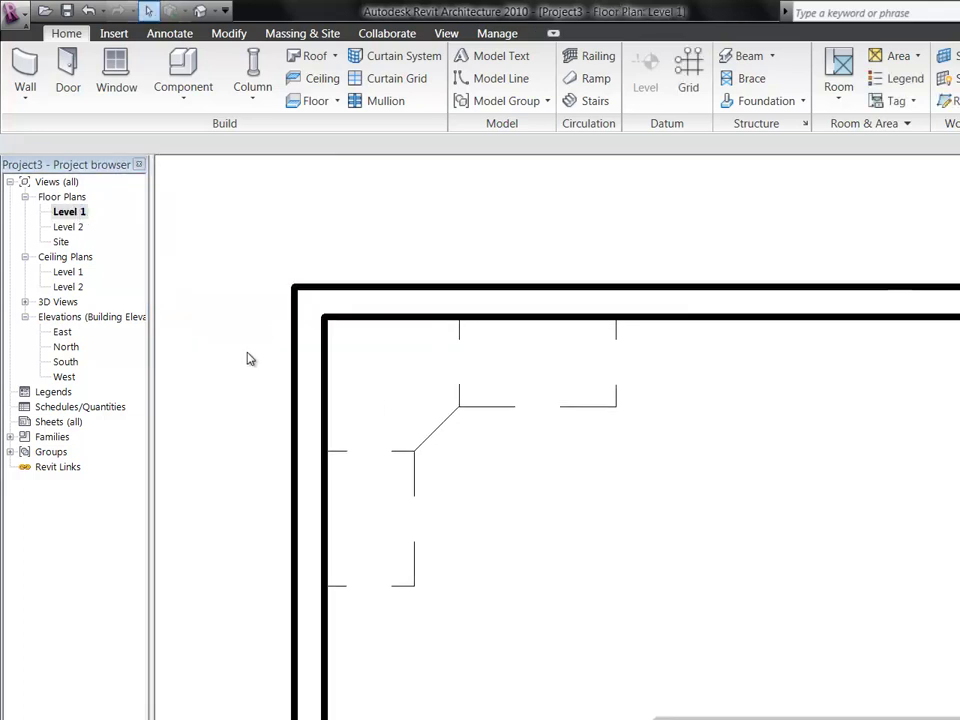
{"action": "scroll", "coordinate": [580, 225], "scroll_direction": "up", "scroll_amount": 1}
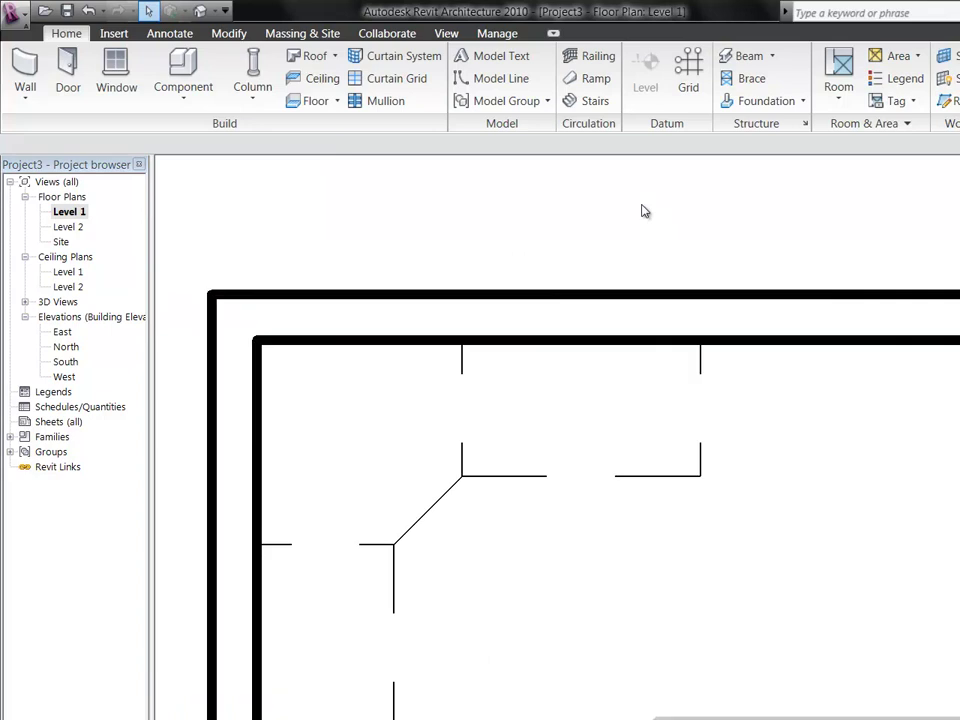
{"action": "left_click", "coordinate": [204, 95]}
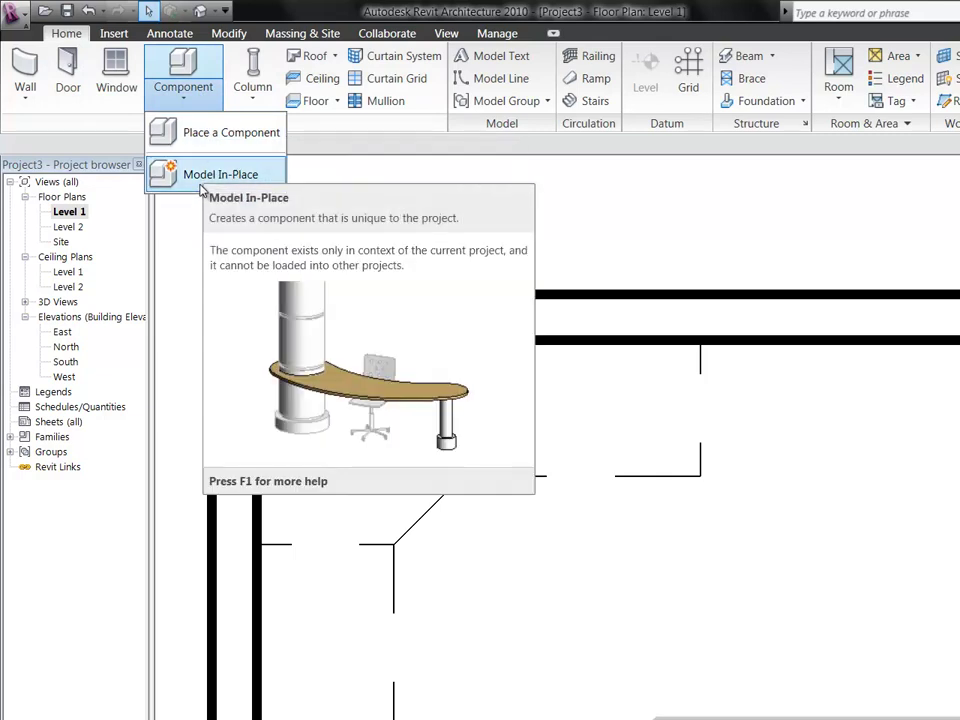
{"action": "left_click", "coordinate": [201, 186]}
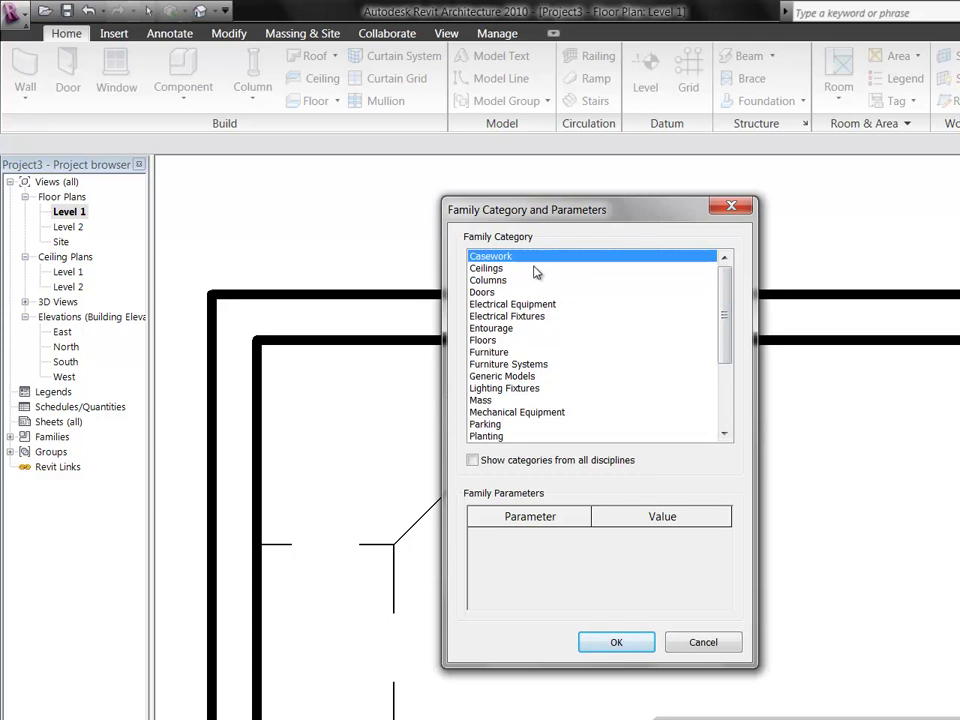
{"action": "left_click", "coordinate": [630, 643]}
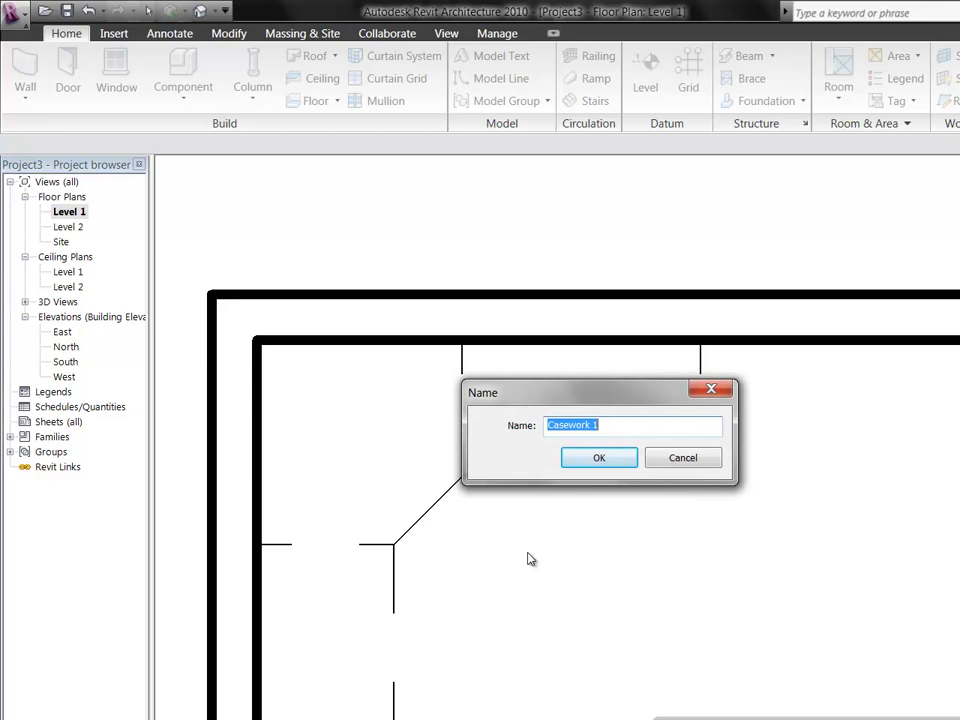
{"action": "type", "text": "Countertop"}
{"action": "key", "text": "Return"}
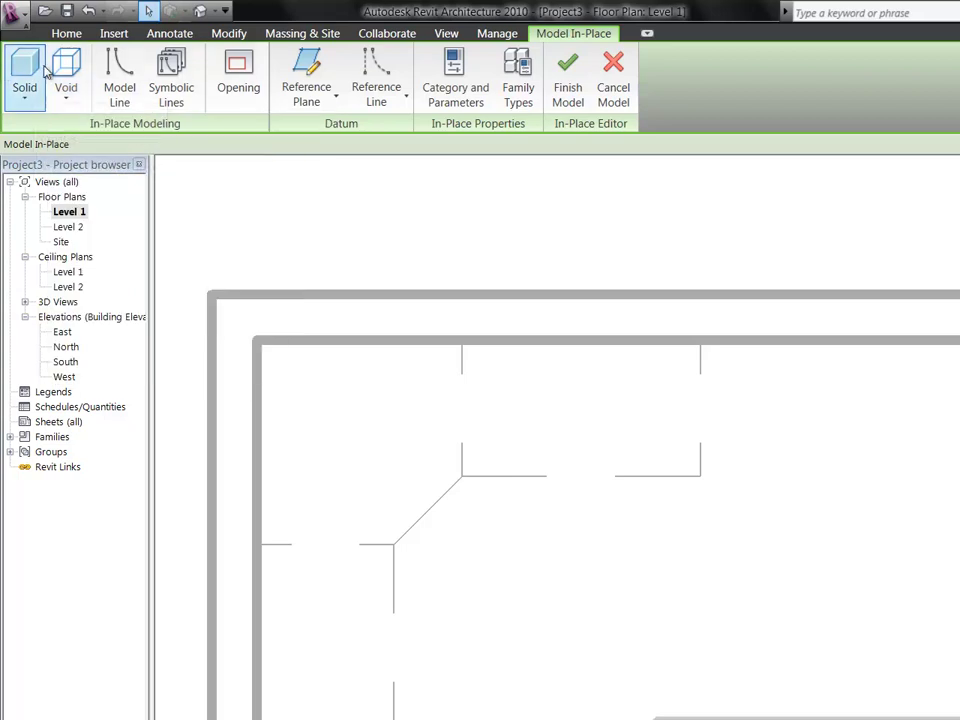
{"action": "left_click", "coordinate": [27, 95]}
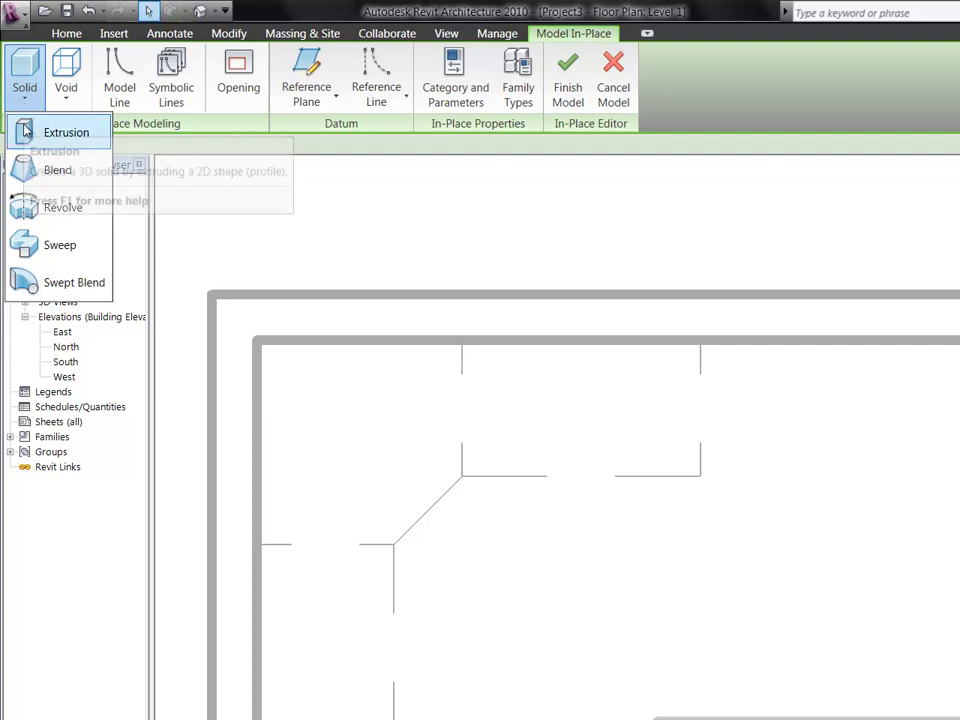
{"action": "left_click", "coordinate": [25, 130]}
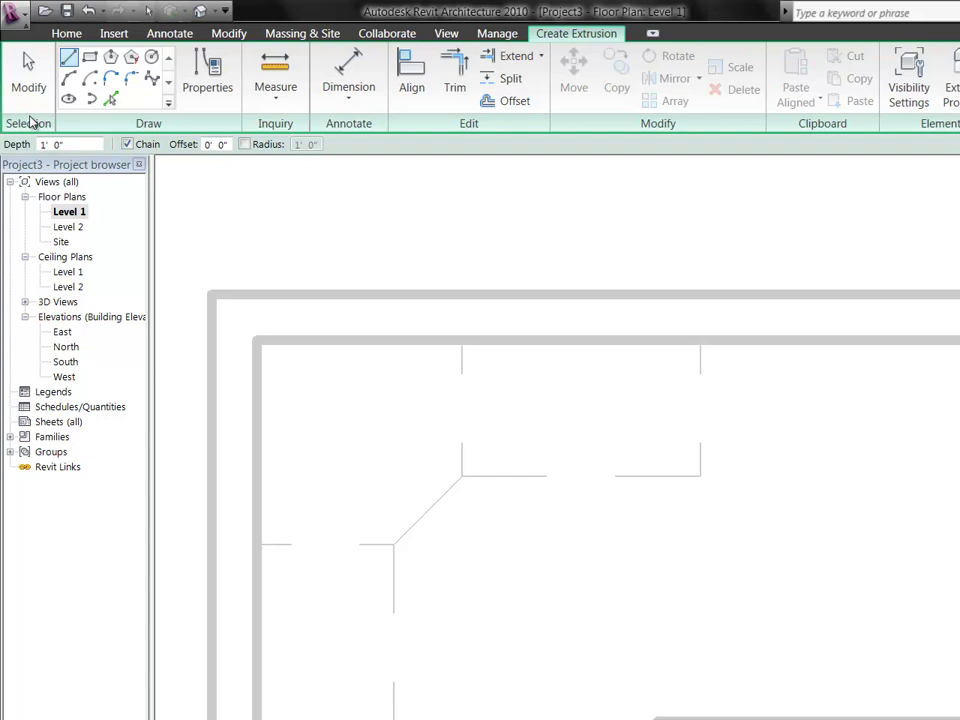
{"action": "left_click", "coordinate": [28, 80]}
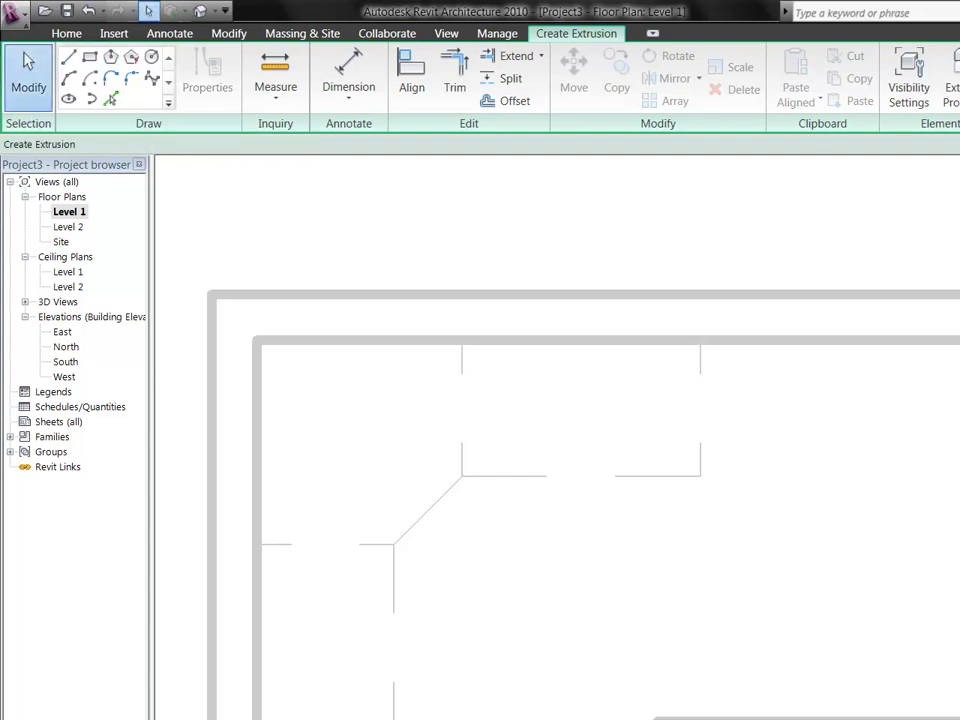
{"action": "key", "text": "Escape"}
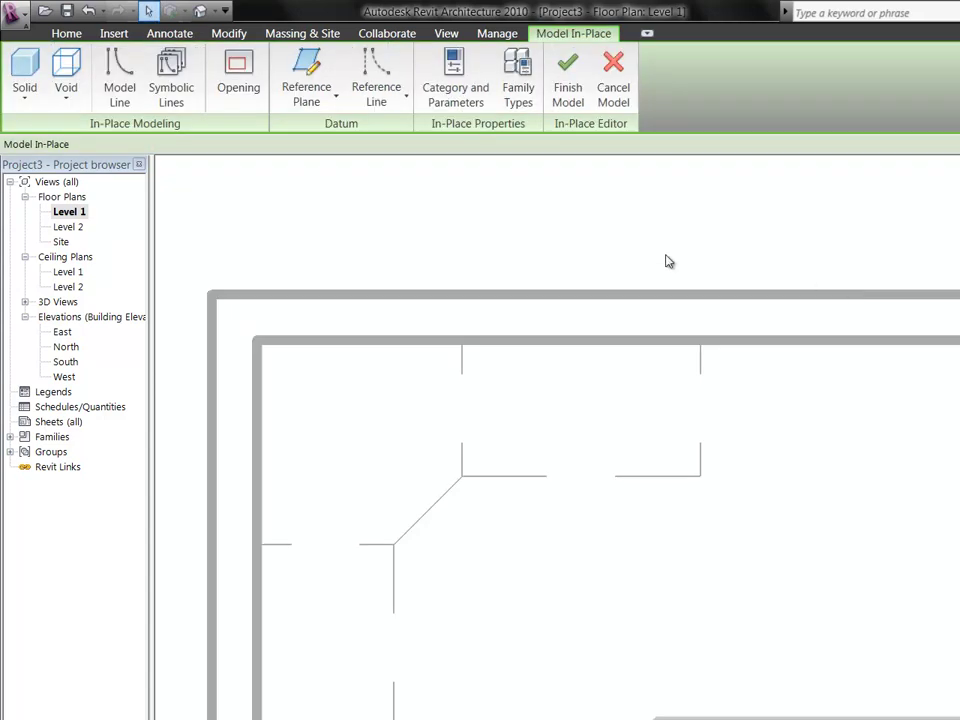
{"action": "left_click", "coordinate": [613, 92]}
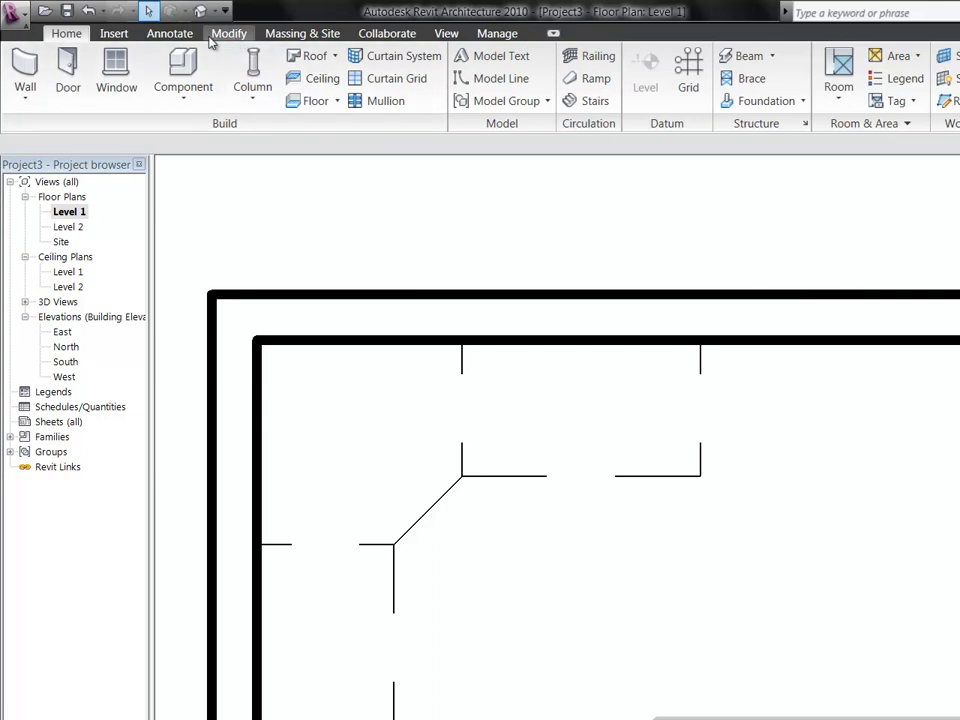
Create an in-place model in the Casework category named Countertop and start a solid extrusion in it.
{"action": "left_click", "coordinate": [189, 95]}
{"action": "left_click", "coordinate": [189, 180]}
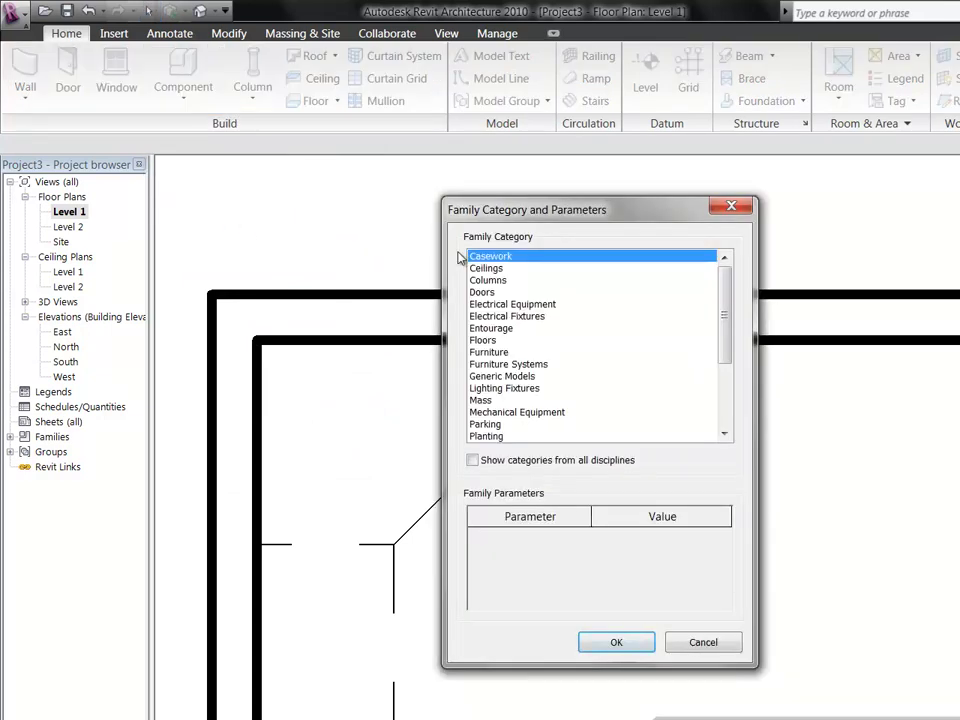
{"action": "left_click", "coordinate": [615, 643]}
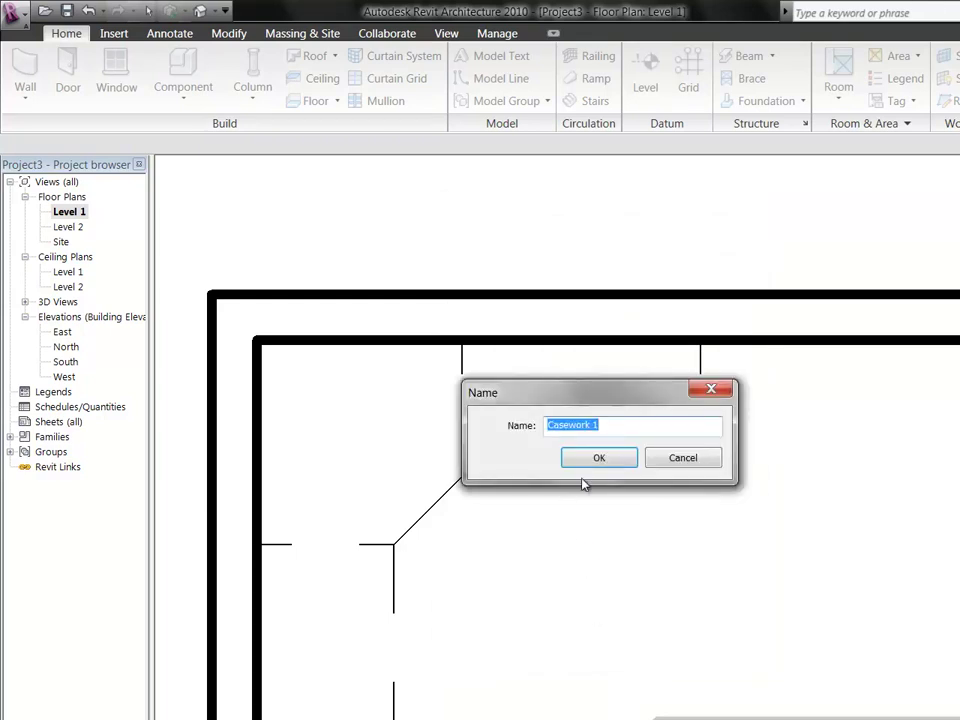
{"action": "type", "text": "Countertop"}
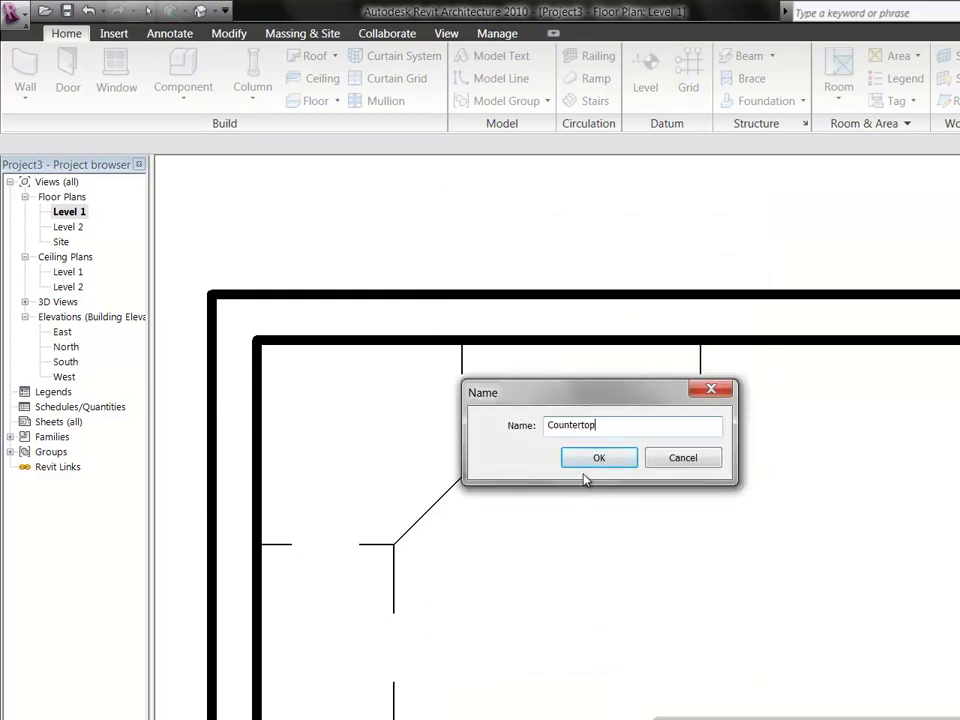
{"action": "key", "text": "Return"}
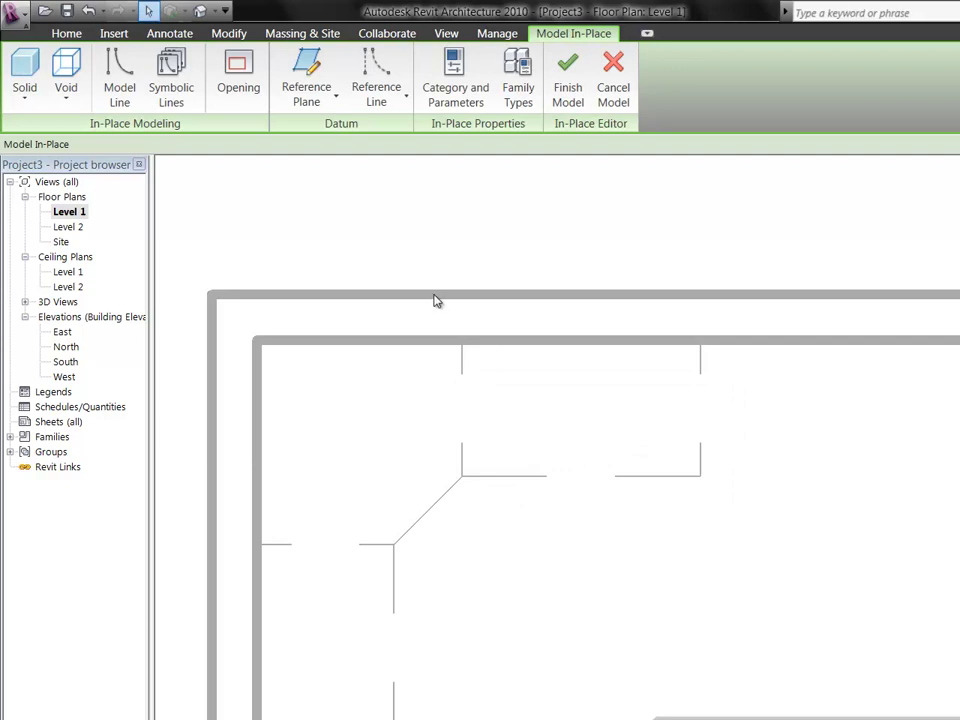
{"action": "left_click", "coordinate": [28, 100]}
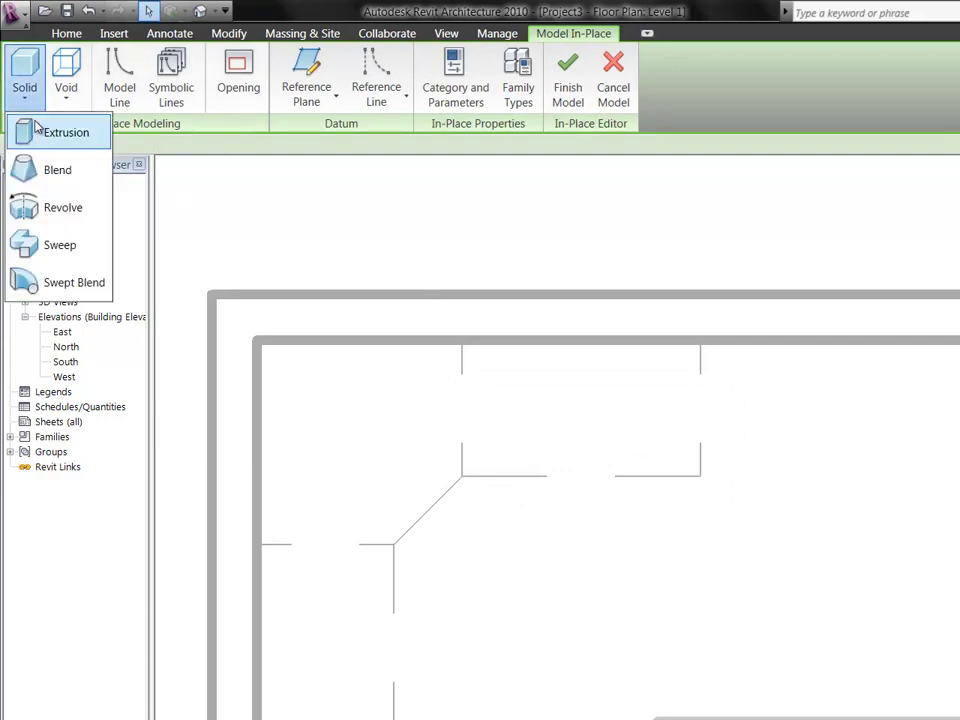
{"action": "left_click", "coordinate": [26, 130]}
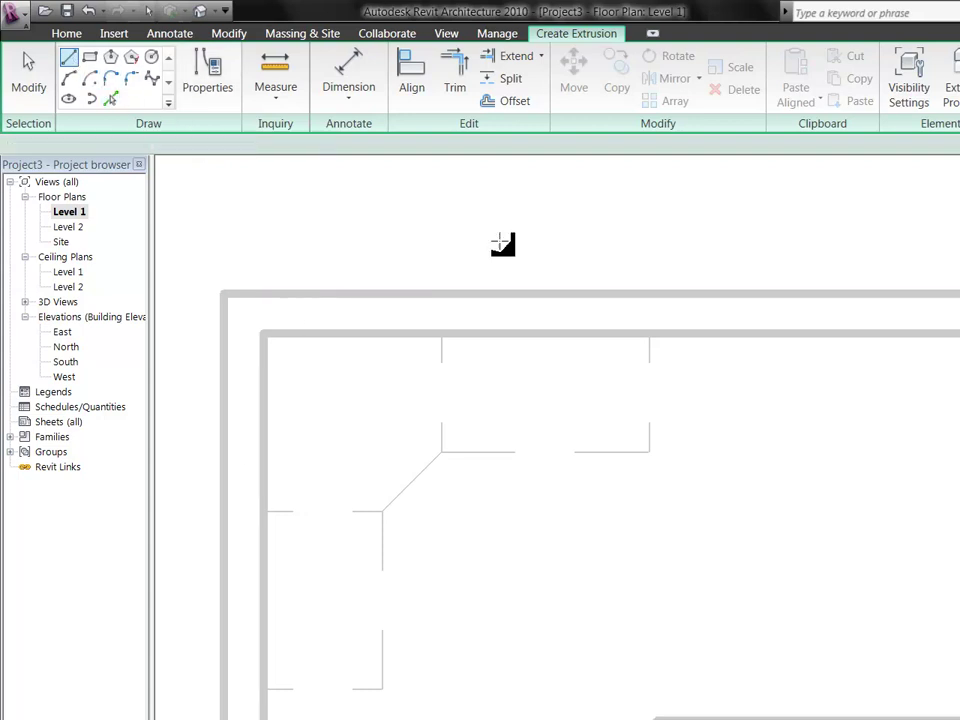
{"action": "left_click", "coordinate": [651, 333]}
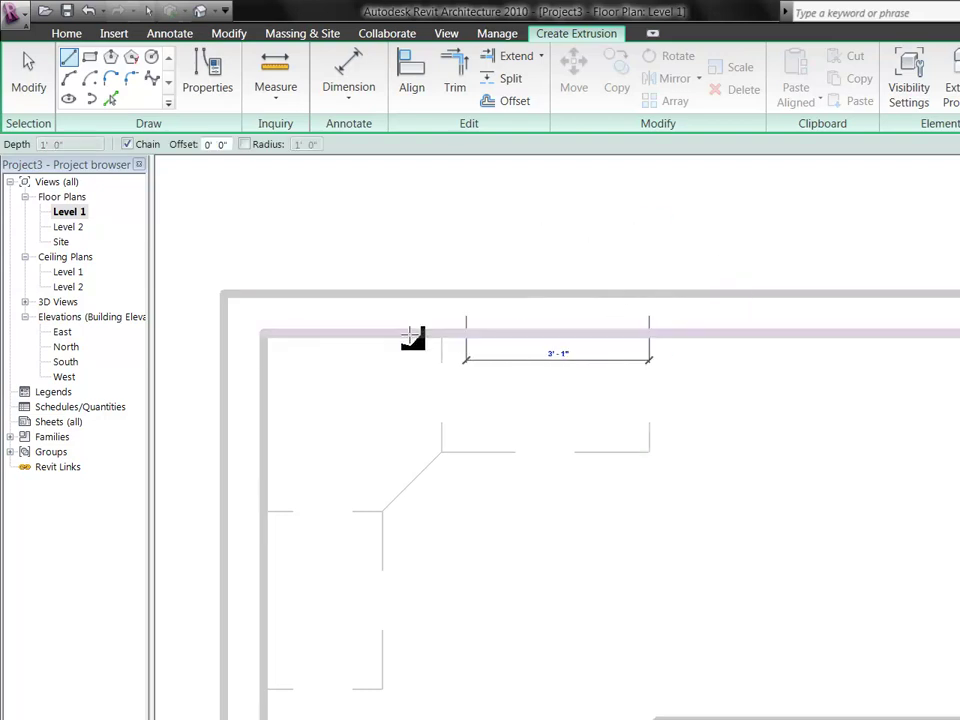
{"action": "left_click", "coordinate": [265, 334]}
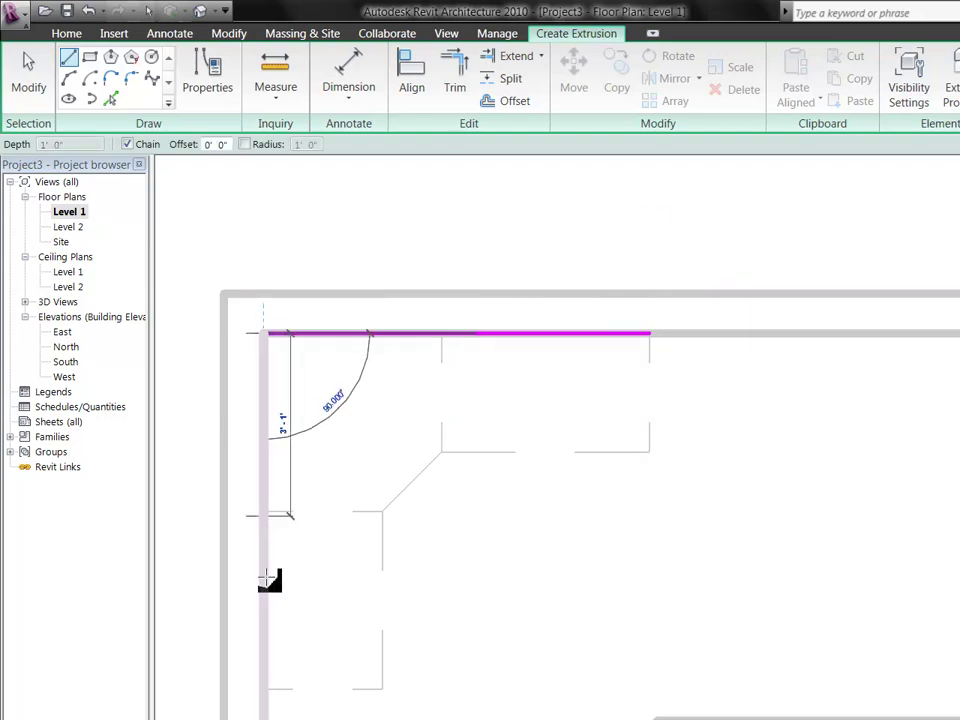
{"action": "left_click", "coordinate": [265, 690]}
{"action": "left_click", "coordinate": [381, 689]}
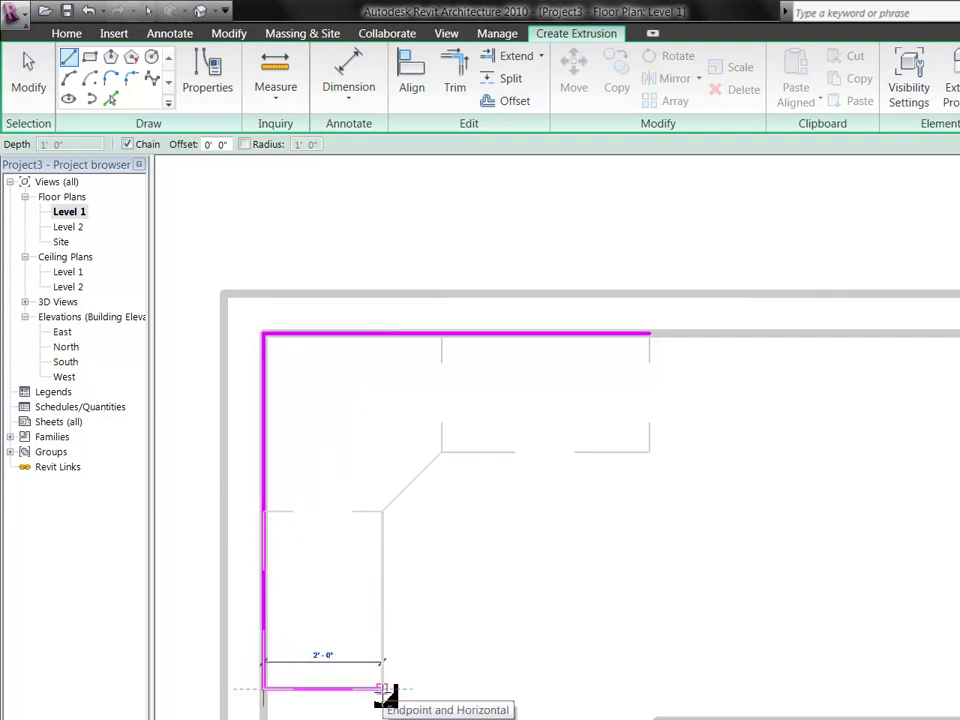
{"action": "key", "text": "Escape"}
{"action": "key", "text": "Escape"}
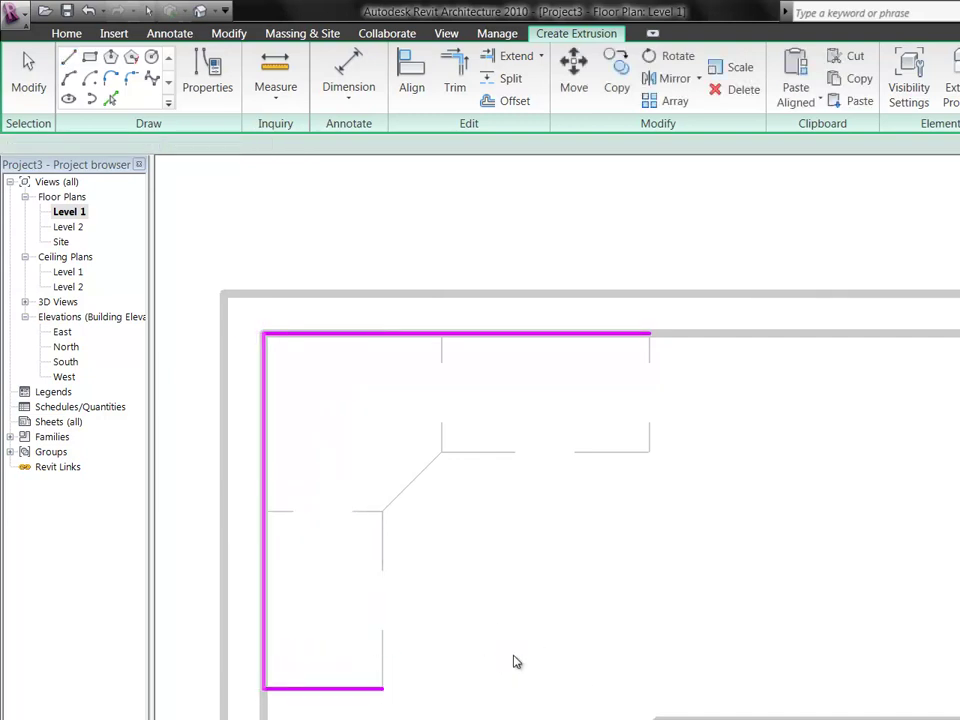
{"action": "key", "text": "ctrl+z"}
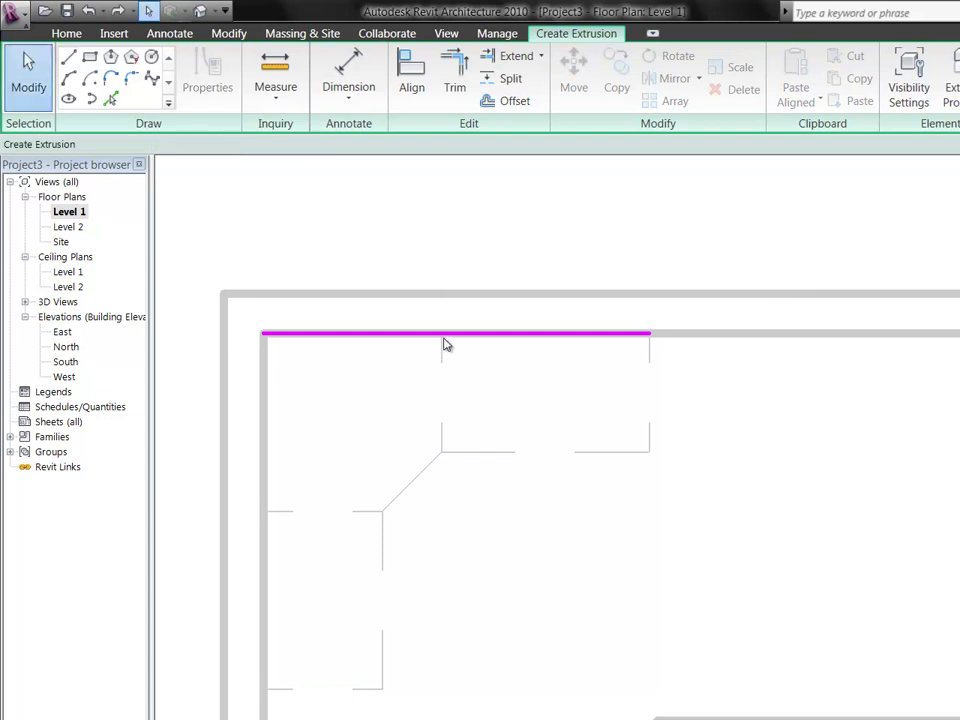
{"action": "left_click", "coordinate": [453, 334]}
{"action": "key", "text": "Delete"}
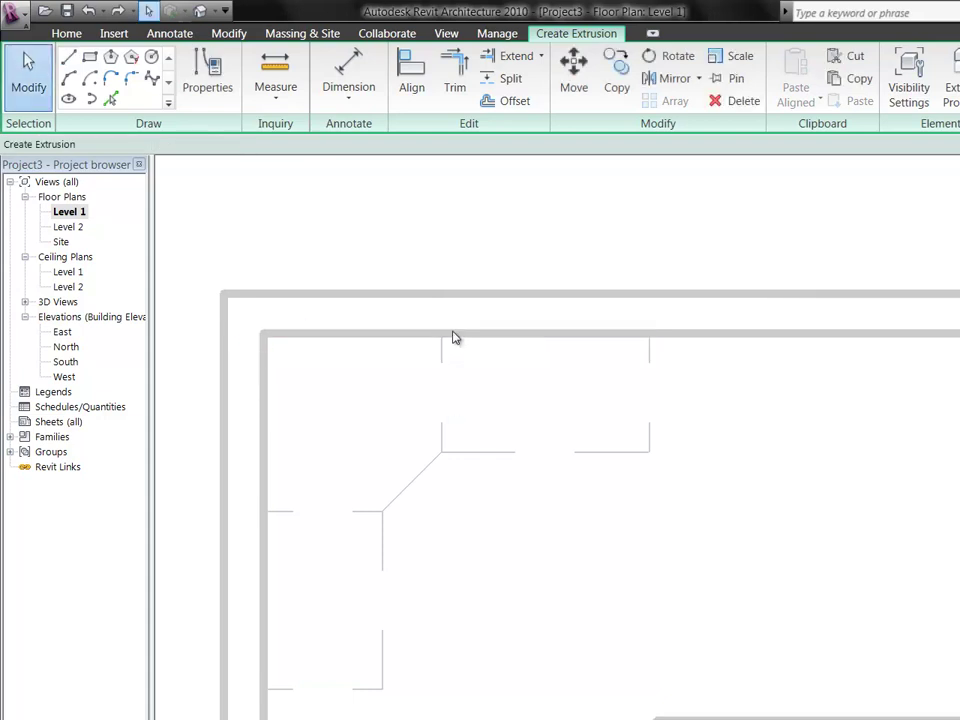
Pick the corner cabinet's two back edges and the outer side edges of both adjoining cabinets as extrusion sketch lines.
{"action": "left_click", "coordinate": [112, 101]}
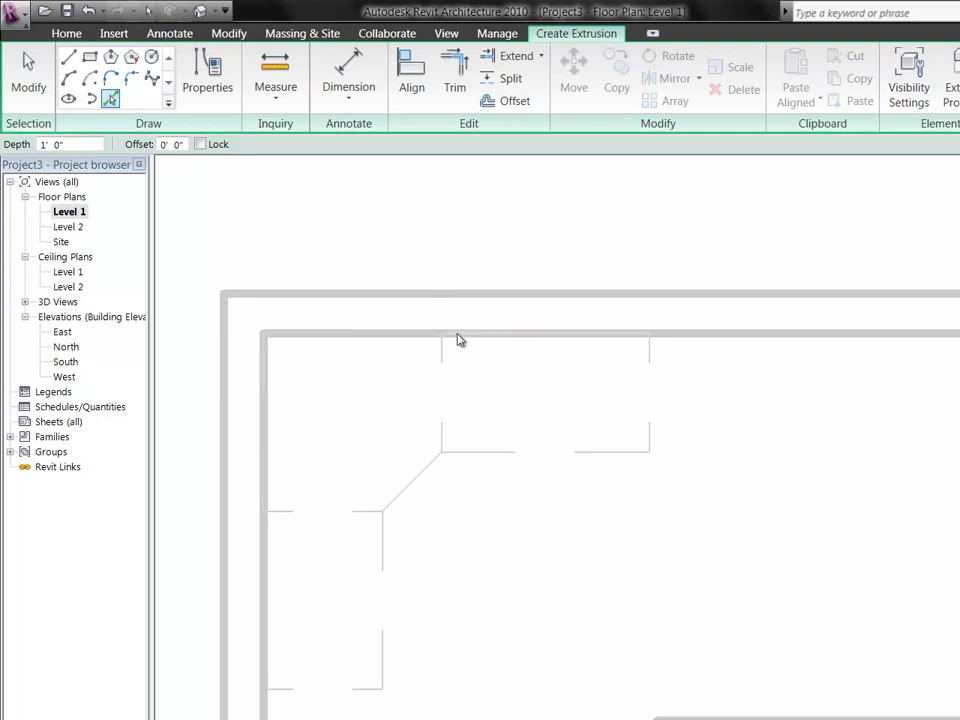
{"action": "left_click", "coordinate": [416, 338]}
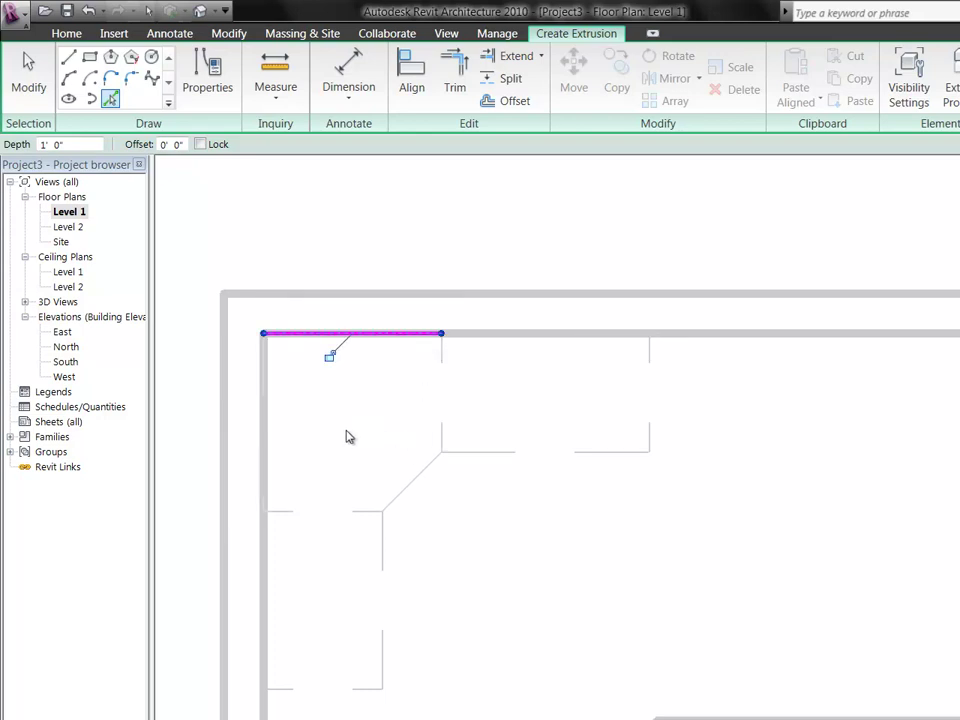
{"action": "left_click", "coordinate": [263, 418]}
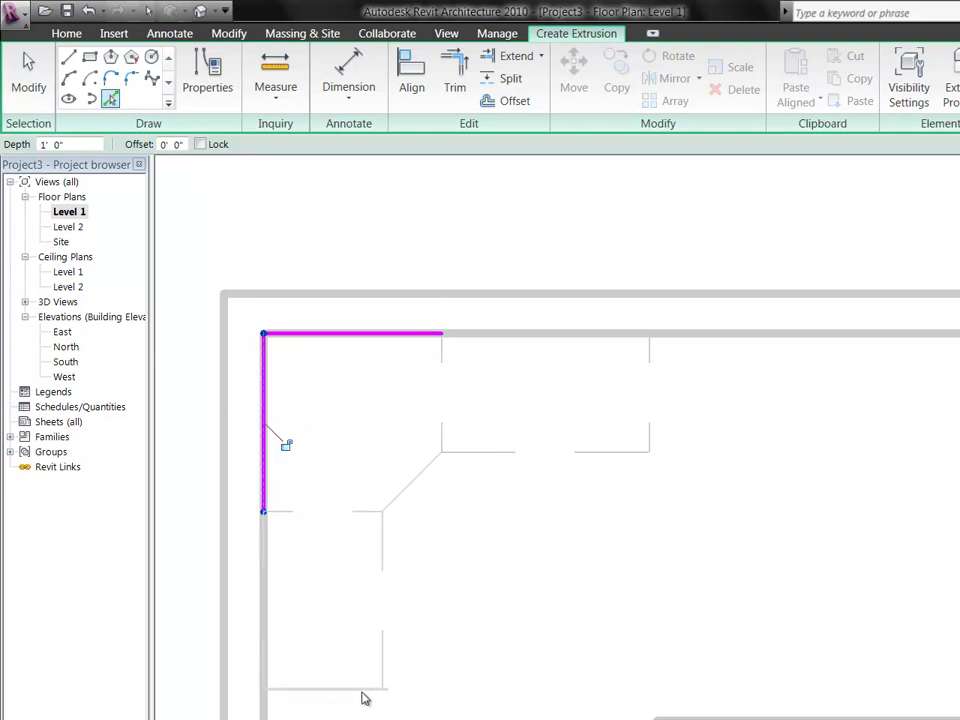
{"action": "left_click", "coordinate": [357, 692]}
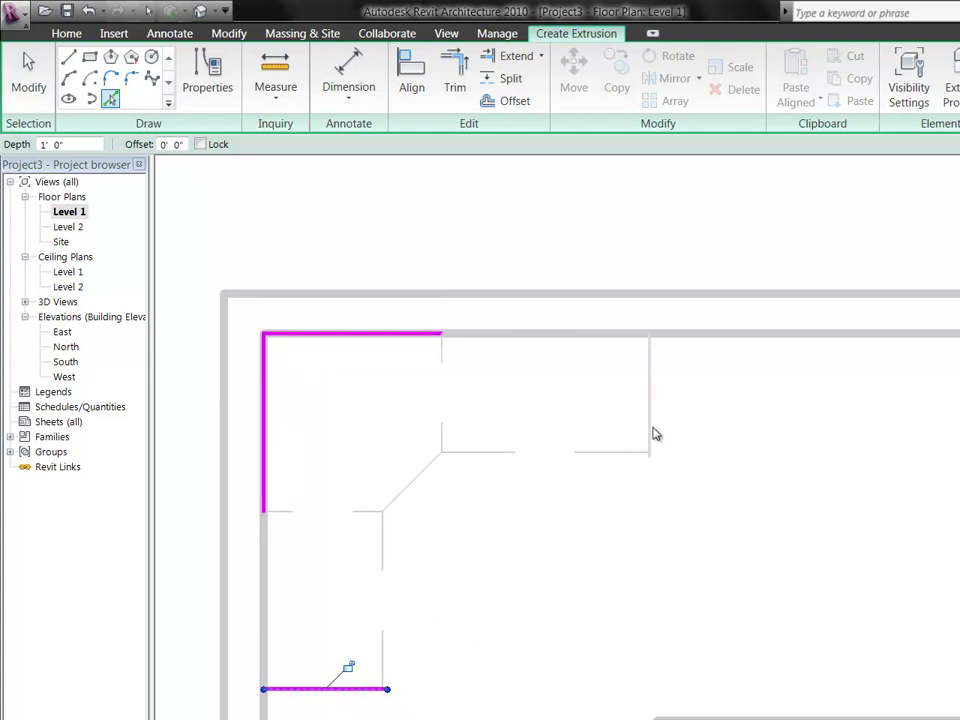
{"action": "left_click", "coordinate": [654, 433]}
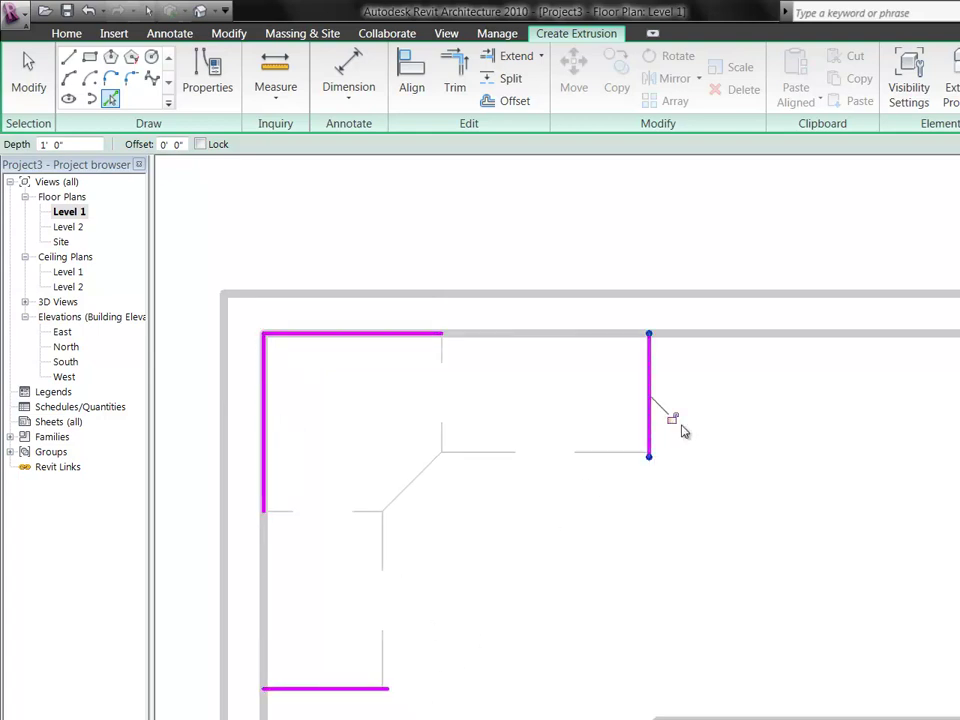
Add sketch lines offset 2" outward from the front edges of the west-wall and north-wall cabinets.
{"action": "left_click", "coordinate": [110, 101]}
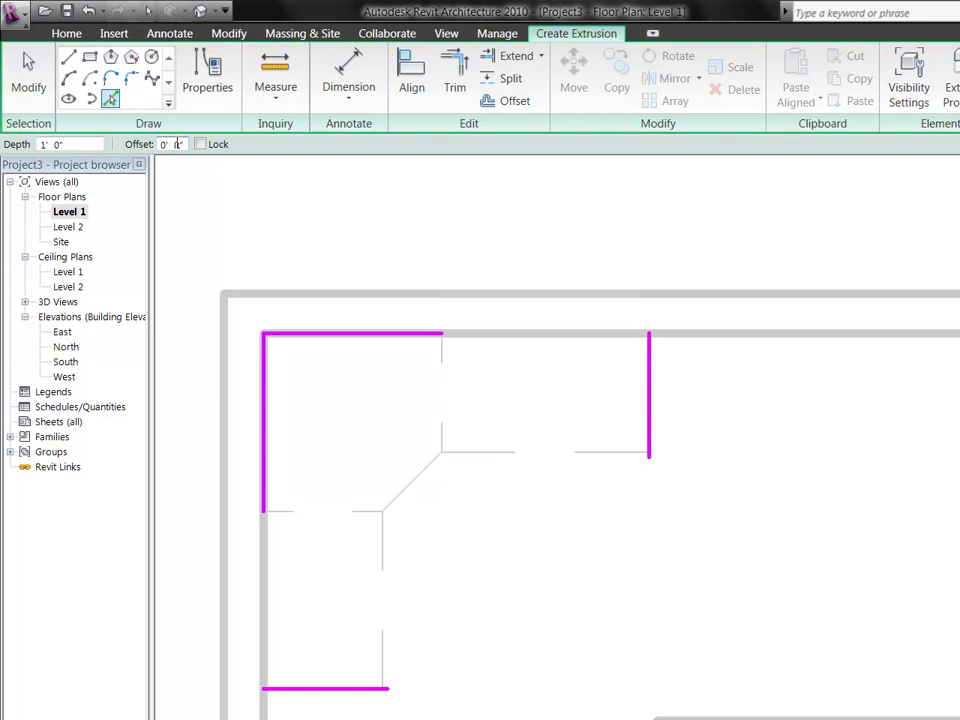
{"action": "double_click", "coordinate": [177, 144]}
{"action": "type", "text": "2"}
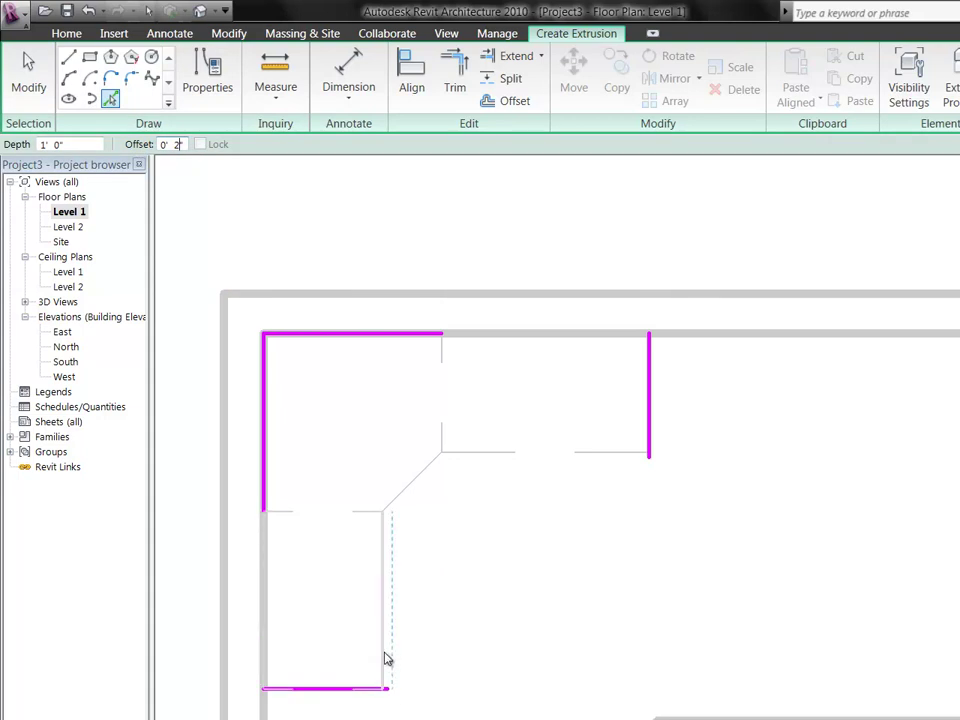
{"action": "left_click", "coordinate": [388, 659]}
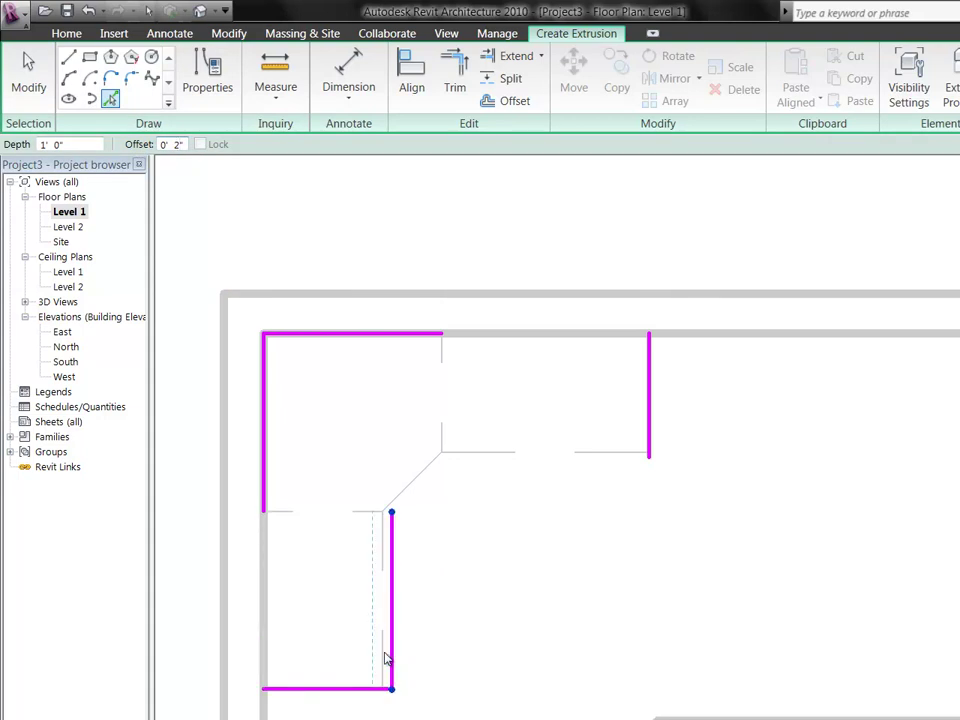
{"action": "left_click", "coordinate": [594, 459]}
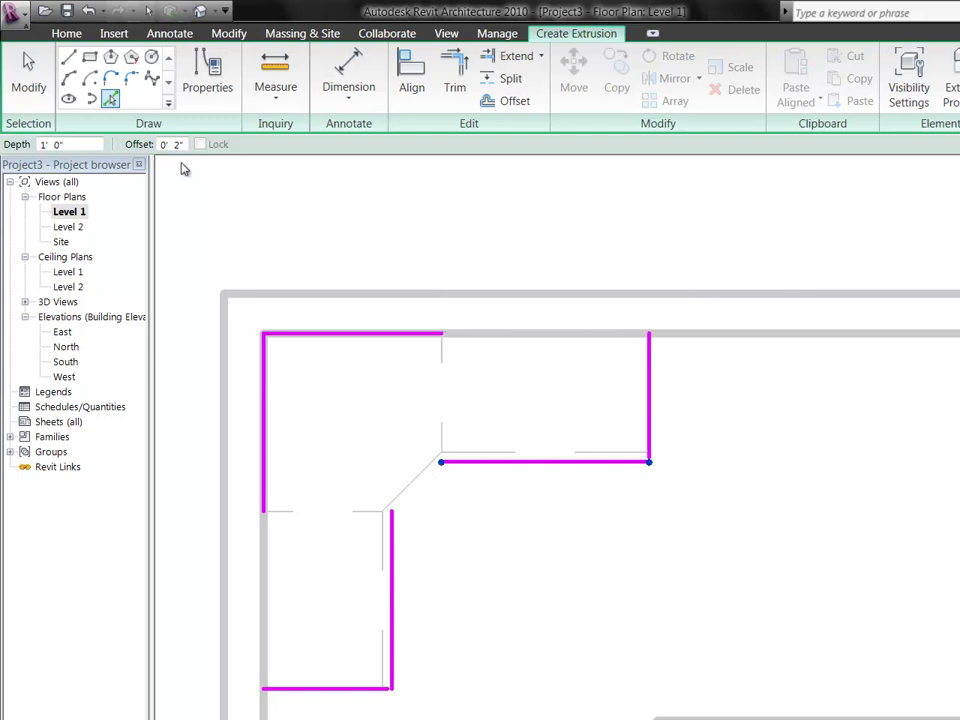
Connect the inner ends of the two offset front lines with a diagonal sketch line at zero offset.
{"action": "left_click", "coordinate": [68, 57]}
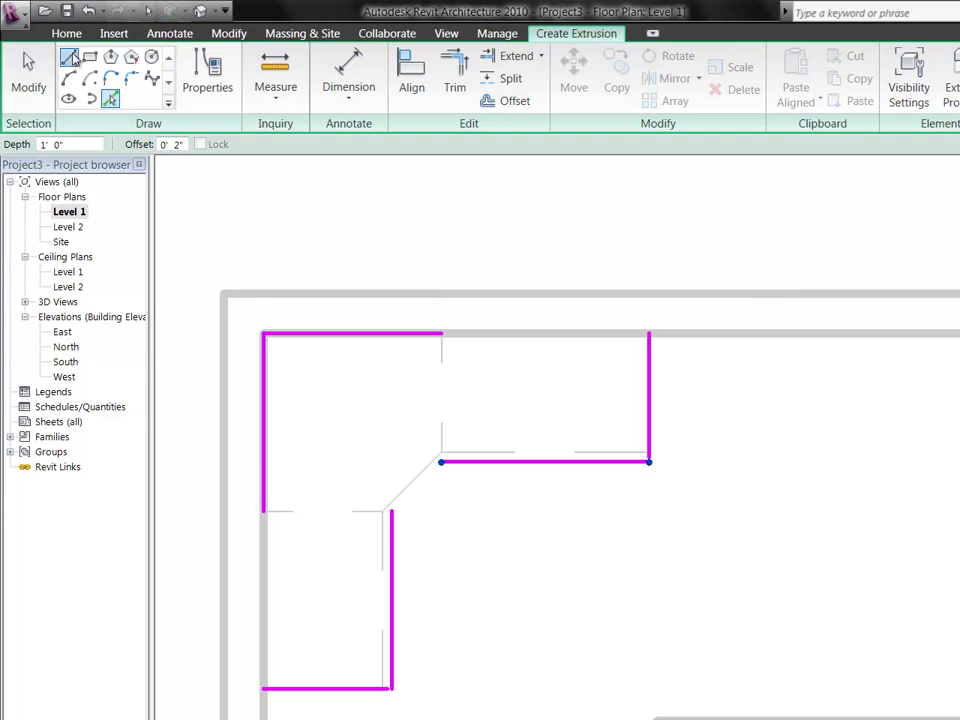
{"action": "left_click", "coordinate": [392, 510]}
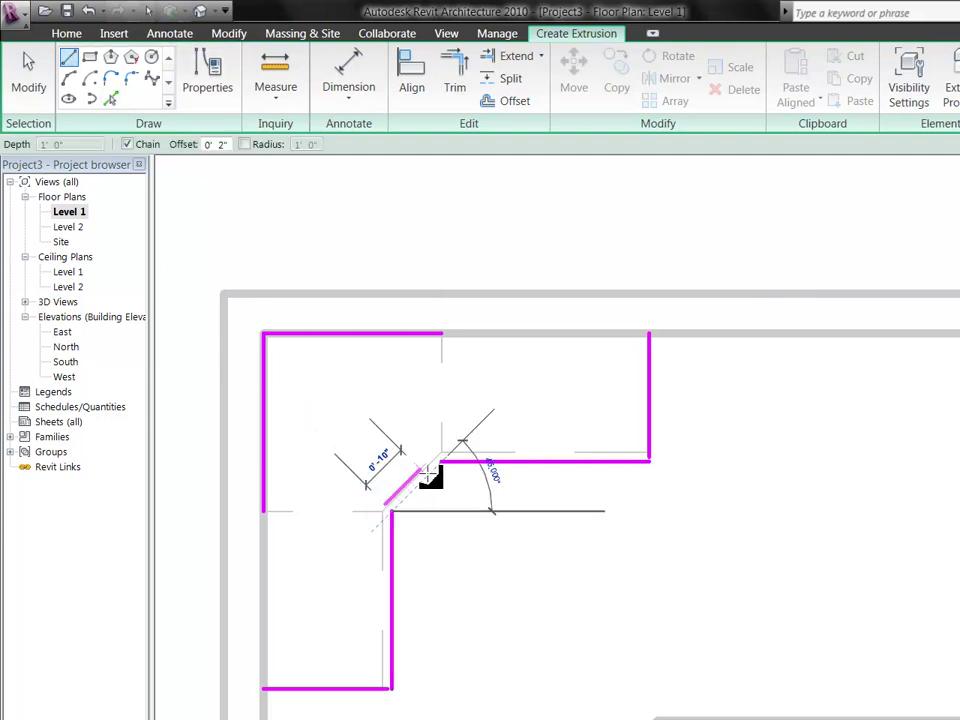
{"action": "key", "text": "Escape"}
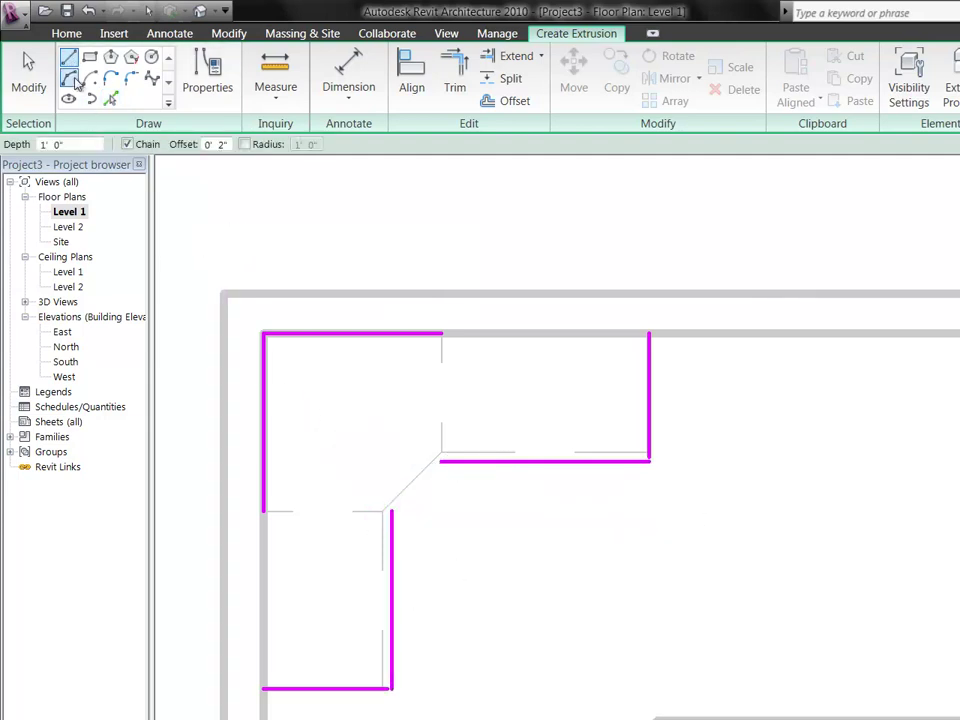
{"action": "double_click", "coordinate": [221, 144]}
{"action": "type", "text": "0"}
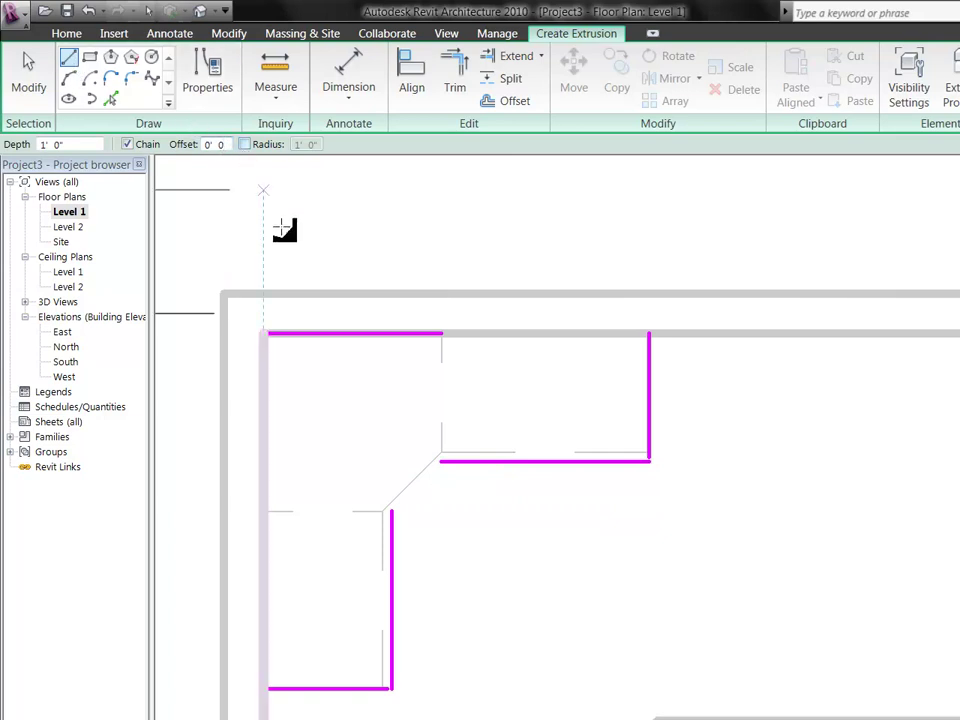
{"action": "left_click", "coordinate": [393, 512]}
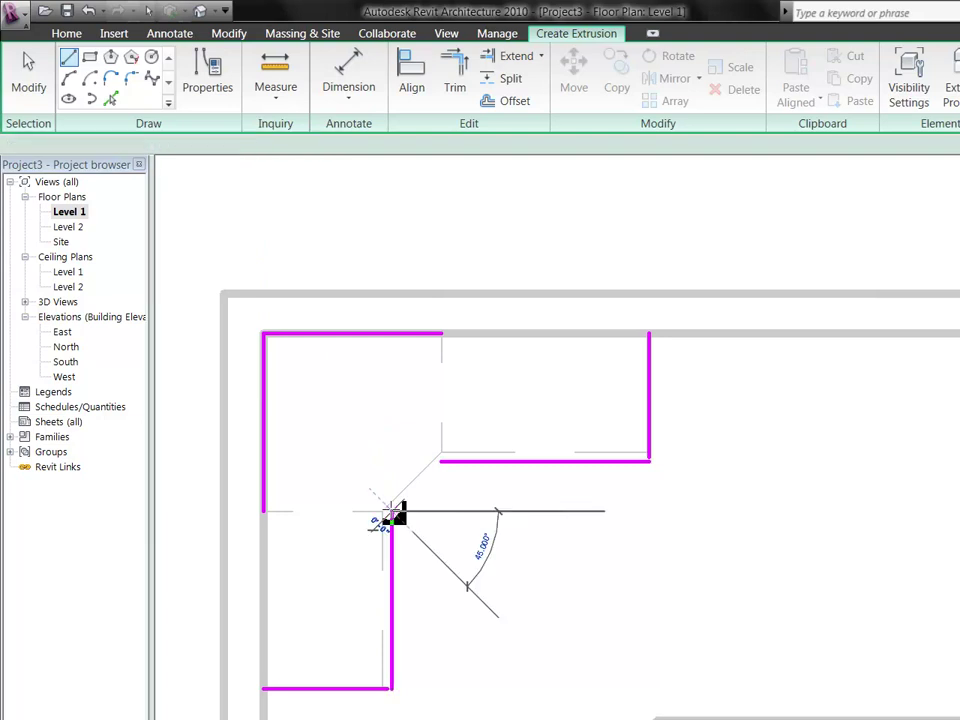
{"action": "left_click", "coordinate": [443, 463]}
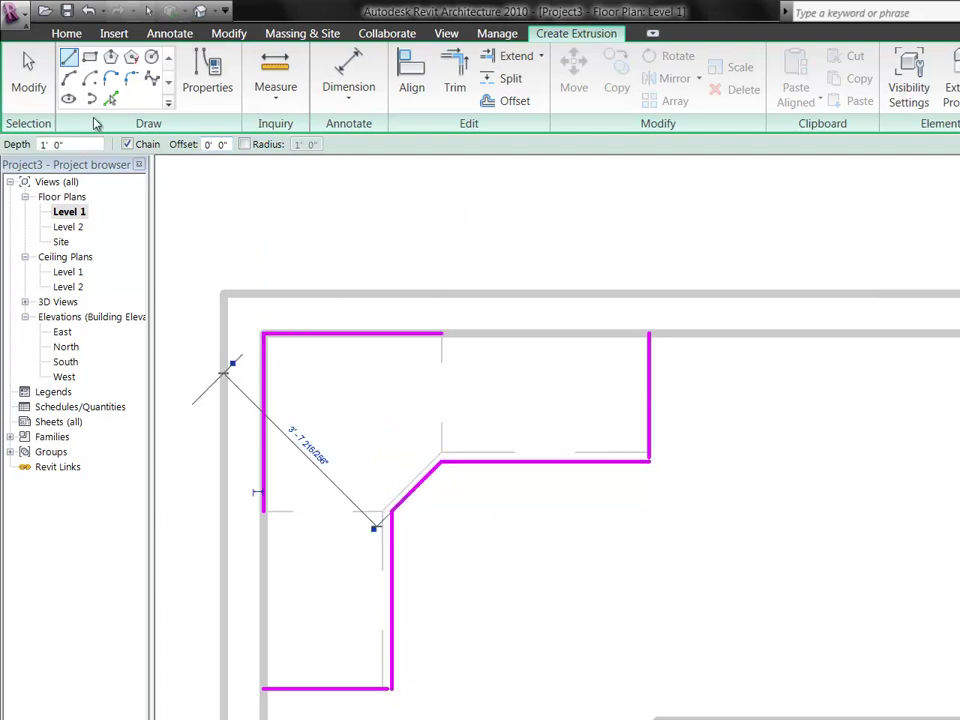
{"action": "left_click", "coordinate": [28, 72]}
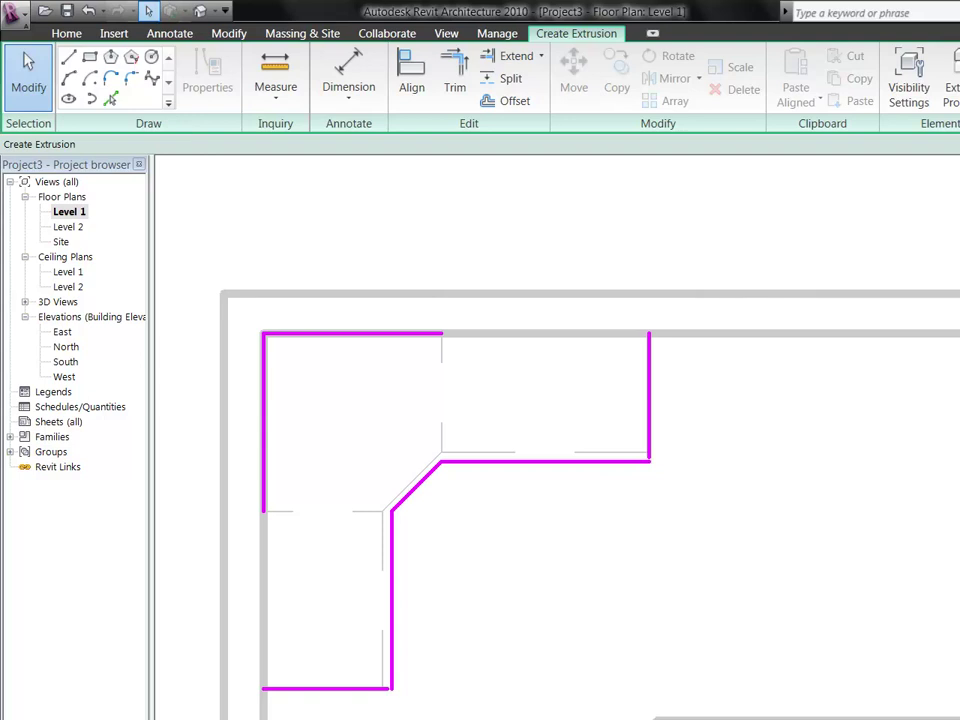
Trim and extend the back, side and front sketch lines to meet at their corners, closing the countertop outline.
{"action": "left_click", "coordinate": [456, 78]}
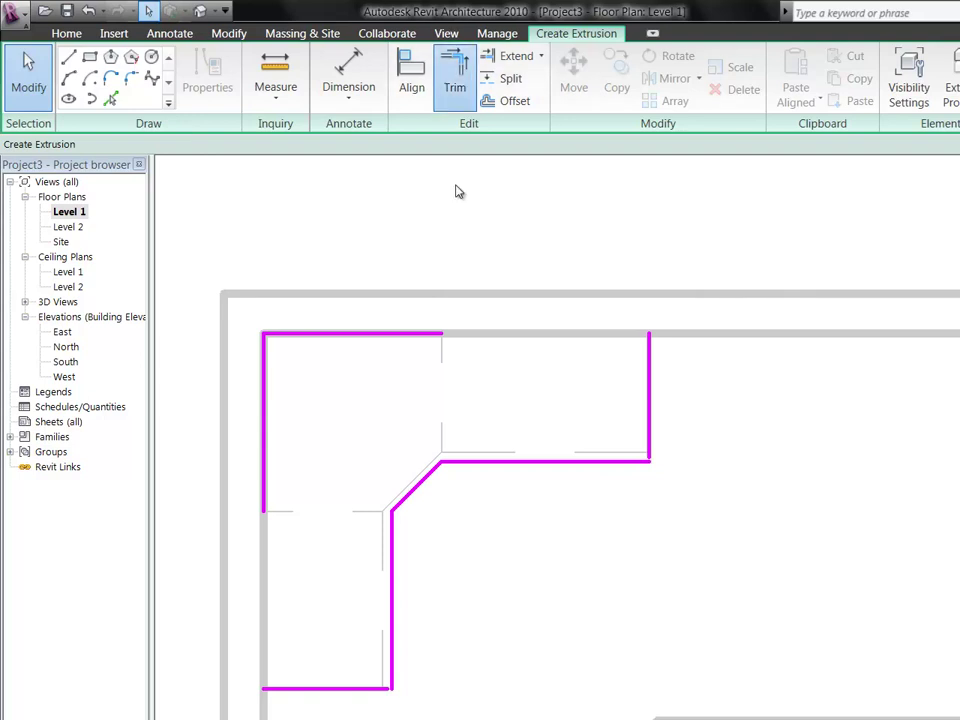
{"action": "left_click", "coordinate": [440, 335]}
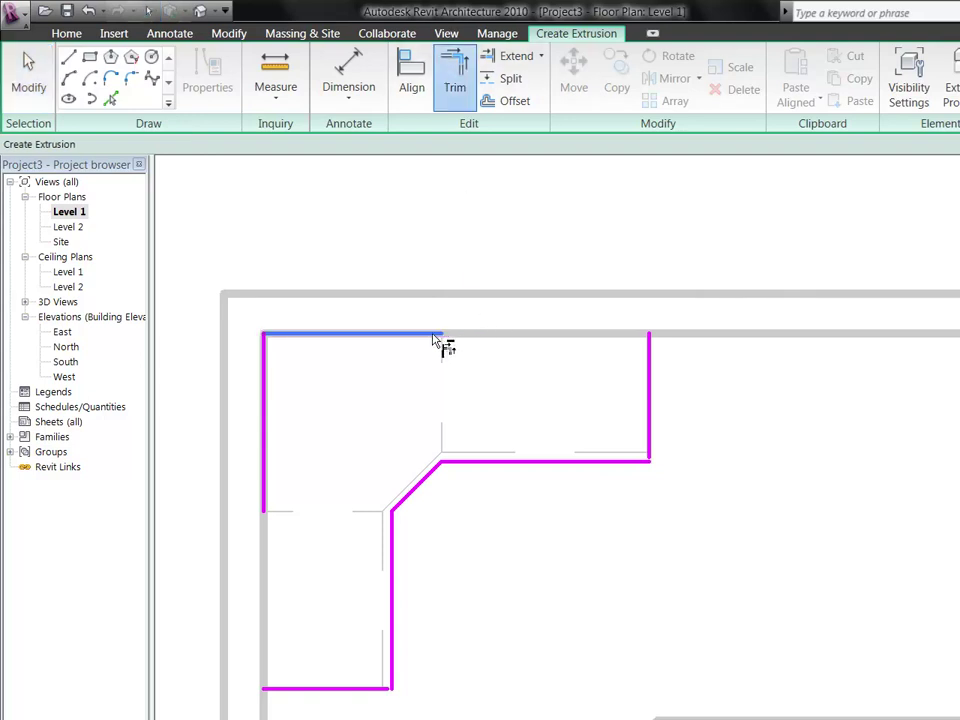
{"action": "left_click", "coordinate": [656, 384]}
{"action": "left_click", "coordinate": [267, 467]}
{"action": "left_click", "coordinate": [316, 689]}
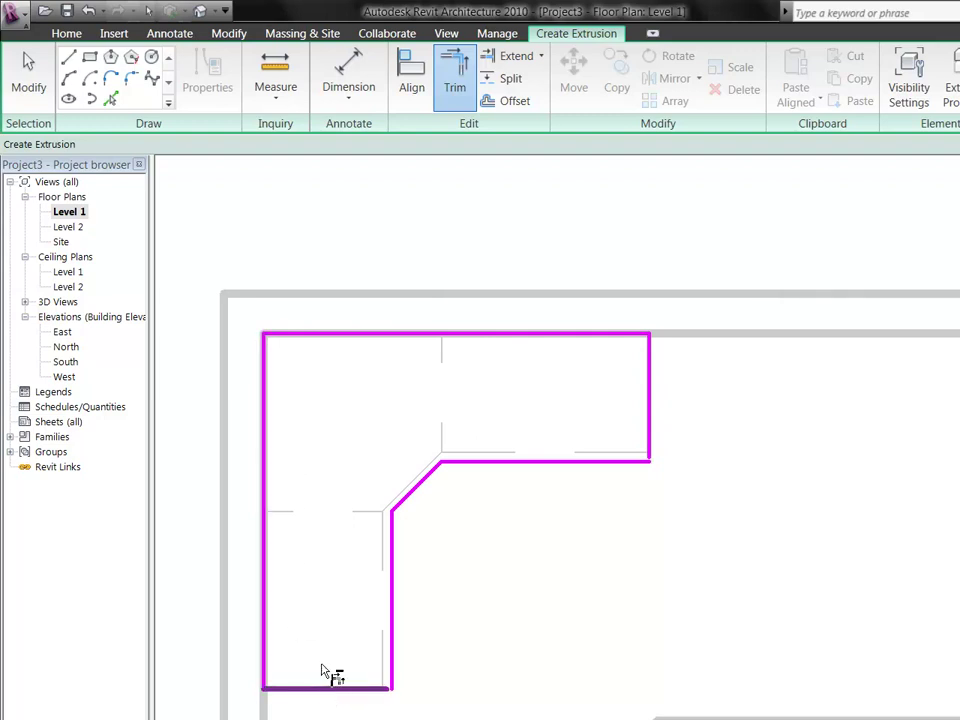
{"action": "left_click", "coordinate": [388, 688]}
{"action": "left_click", "coordinate": [392, 683]}
{"action": "left_click", "coordinate": [638, 462]}
{"action": "left_click", "coordinate": [648, 444]}
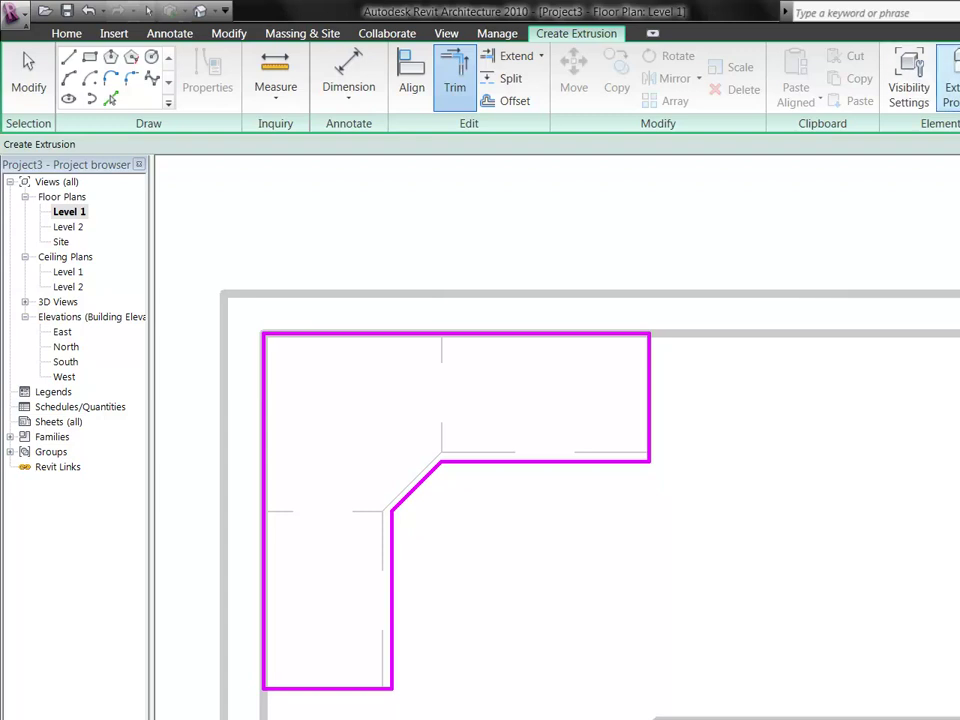
Set the extrusion's depth to 2' 10 1/2" in its properties and finish the extrusion sketch.
{"action": "left_click", "coordinate": [948, 85]}
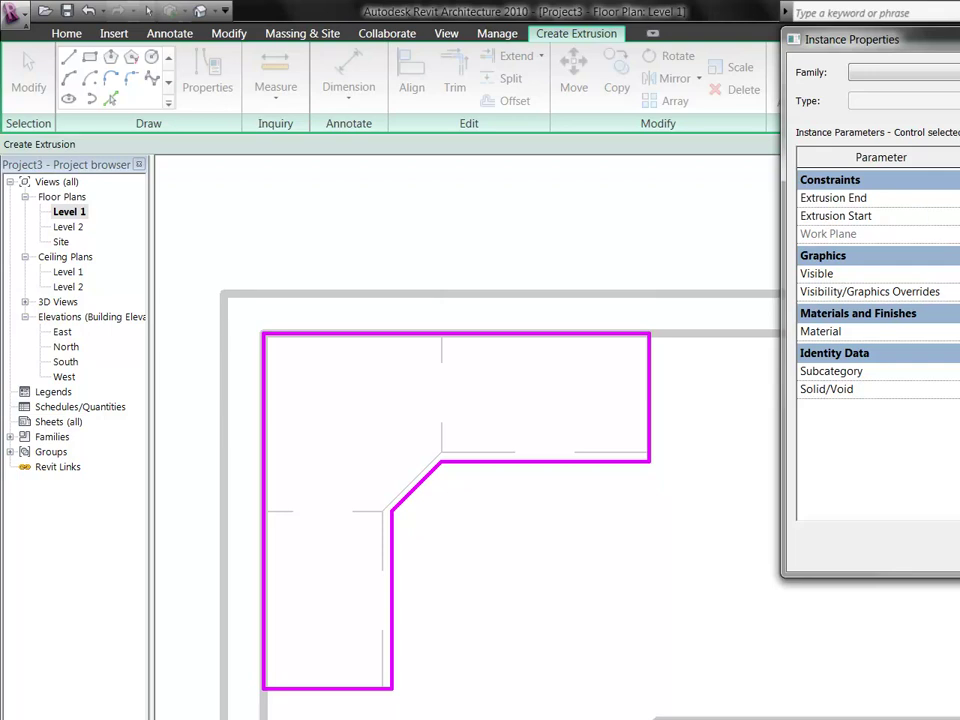
{"action": "key", "text": "Return"}
{"action": "key", "text": "t"}
{"action": "key", "text": "r"}
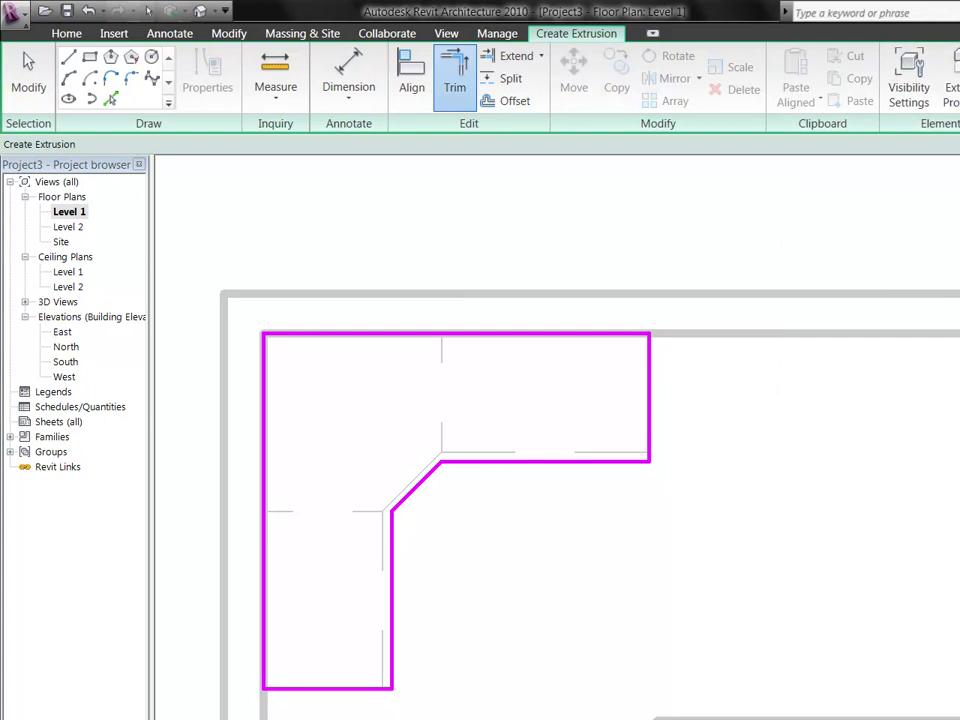
{"action": "left_click", "coordinate": [955, 88]}
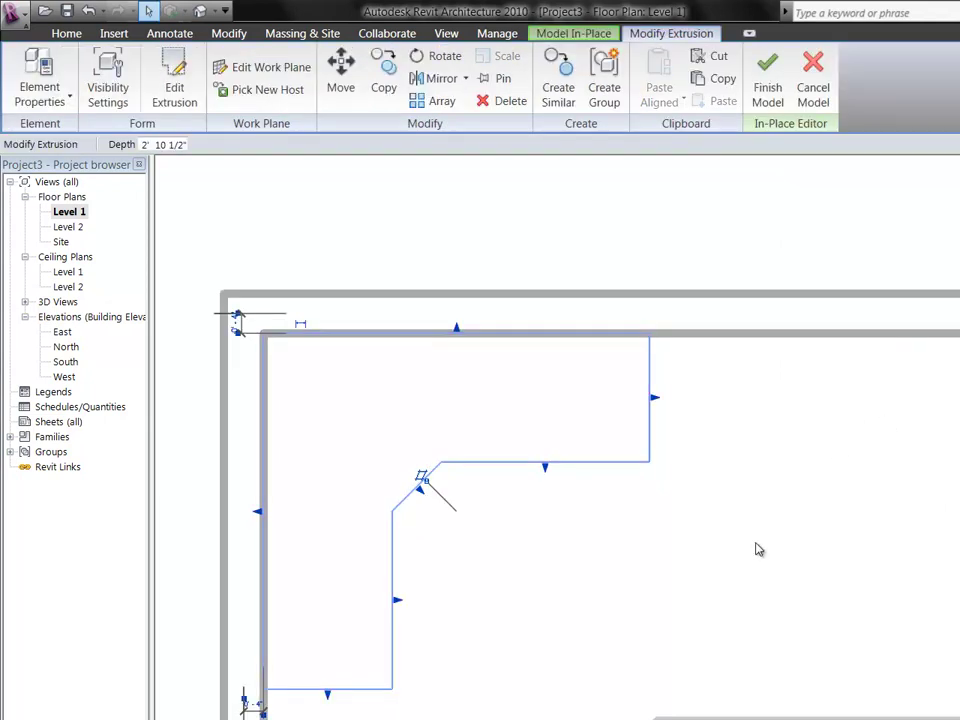
Pull the countertop's diagonal front face slightly outward, away from the corner cabinet.
{"action": "scroll", "coordinate": [377, 452], "scroll_direction": "up", "scroll_amount": 2}
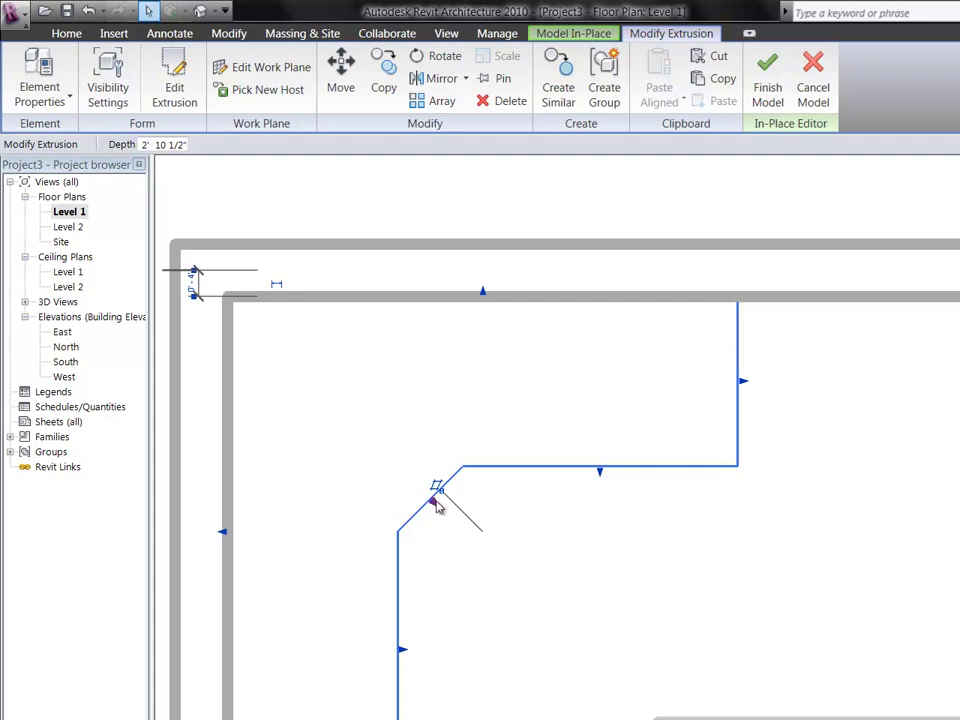
{"action": "left_click_drag", "start_coordinate": [441, 504], "coordinate": [437, 514]}
{"action": "left_click", "coordinate": [548, 582]}
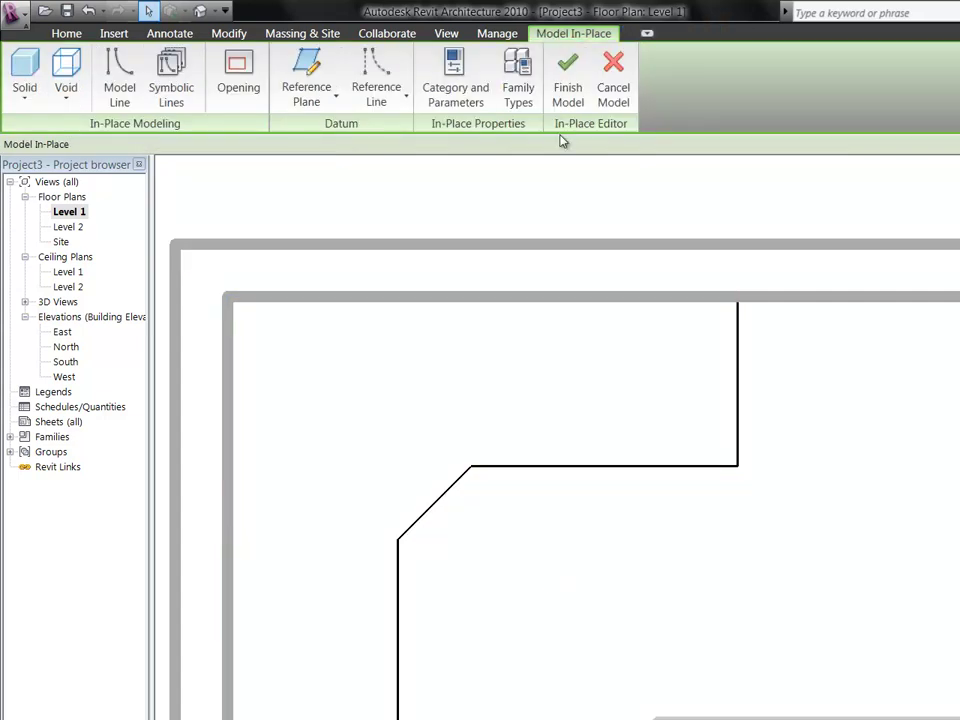
In the 3D view, edit the countertop extrusion's properties to make it a 1 1/2" thick slab on top of the cabinets.
{"action": "scroll", "coordinate": [857, 431], "scroll_direction": "down", "scroll_amount": 2}
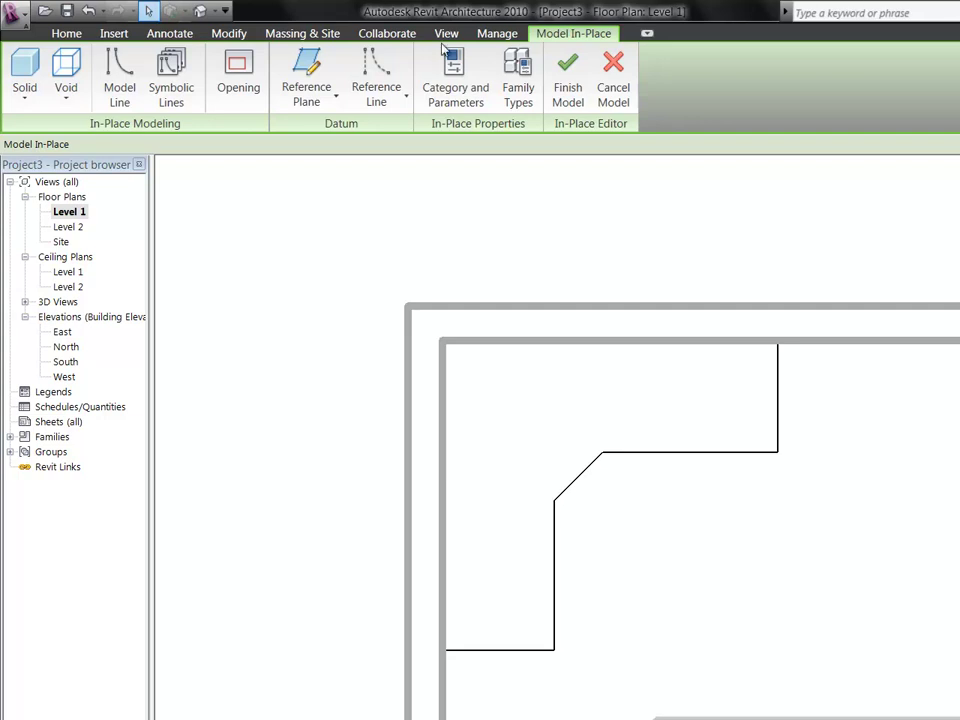
{"action": "left_click", "coordinate": [201, 11]}
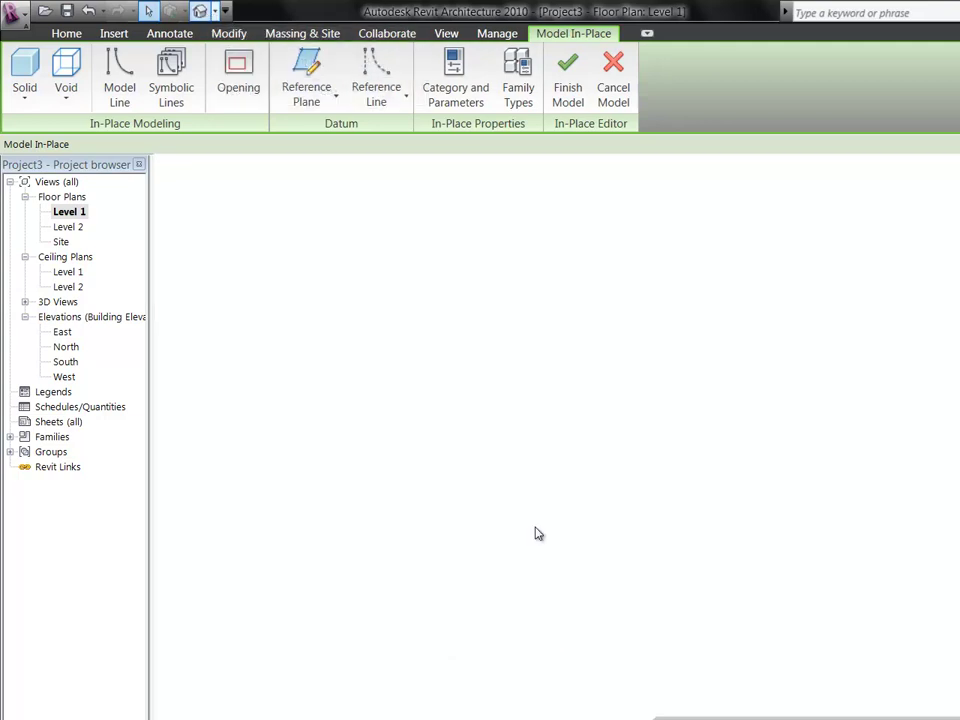
{"action": "scroll", "coordinate": [420, 308], "scroll_direction": "up", "scroll_amount": 3}
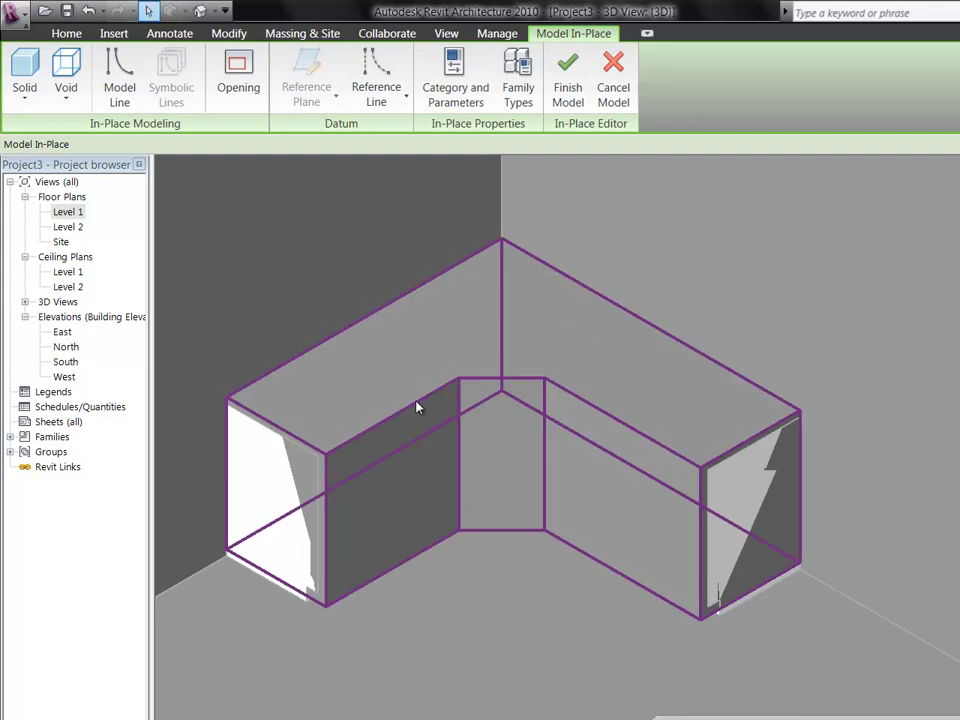
{"action": "scroll", "coordinate": [551, 588], "scroll_direction": "down", "scroll_amount": 2}
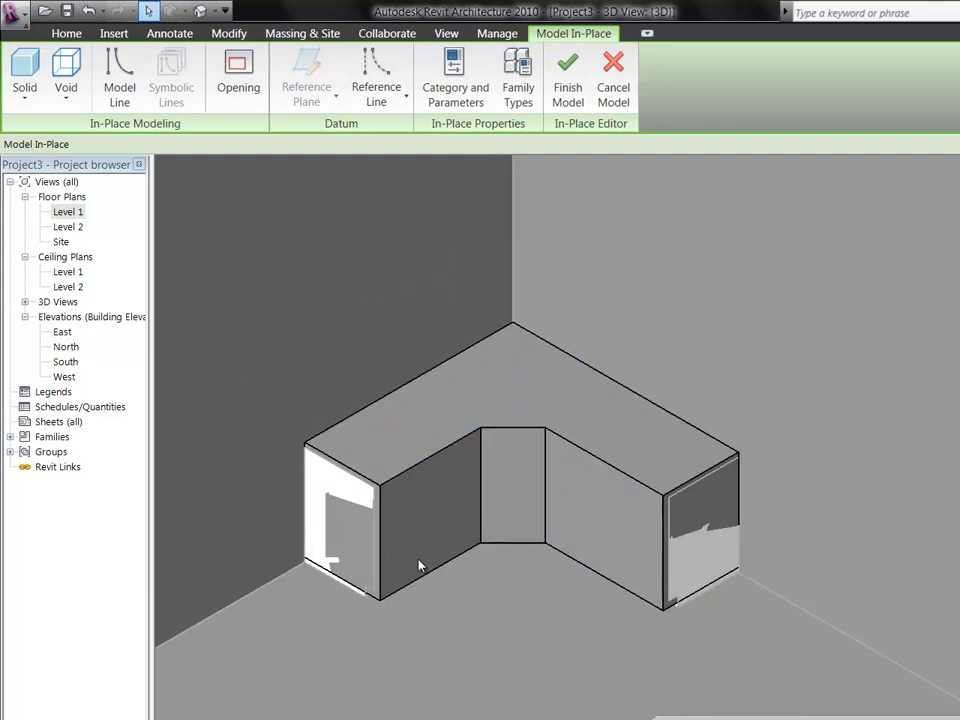
{"action": "left_click", "coordinate": [379, 487]}
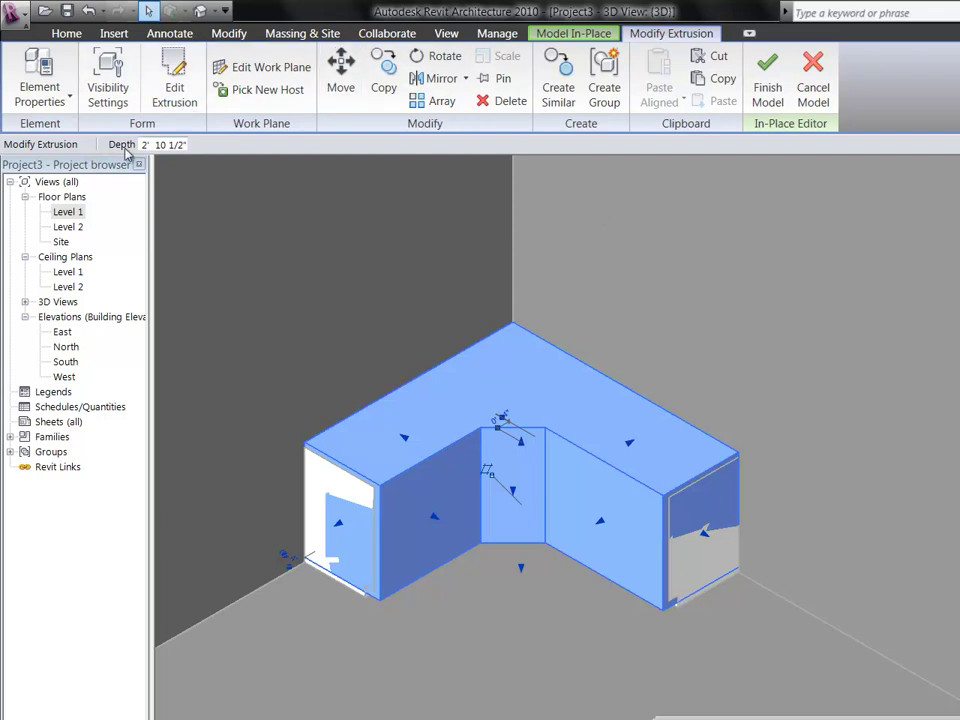
{"action": "left_click", "coordinate": [40, 63]}
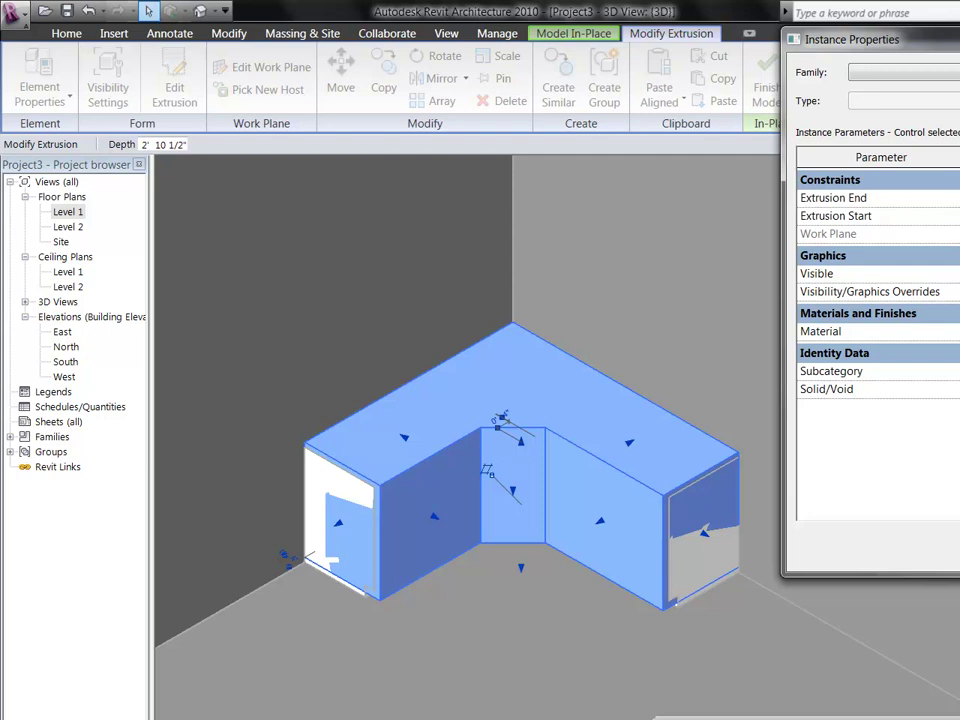
{"action": "key", "text": "Return"}
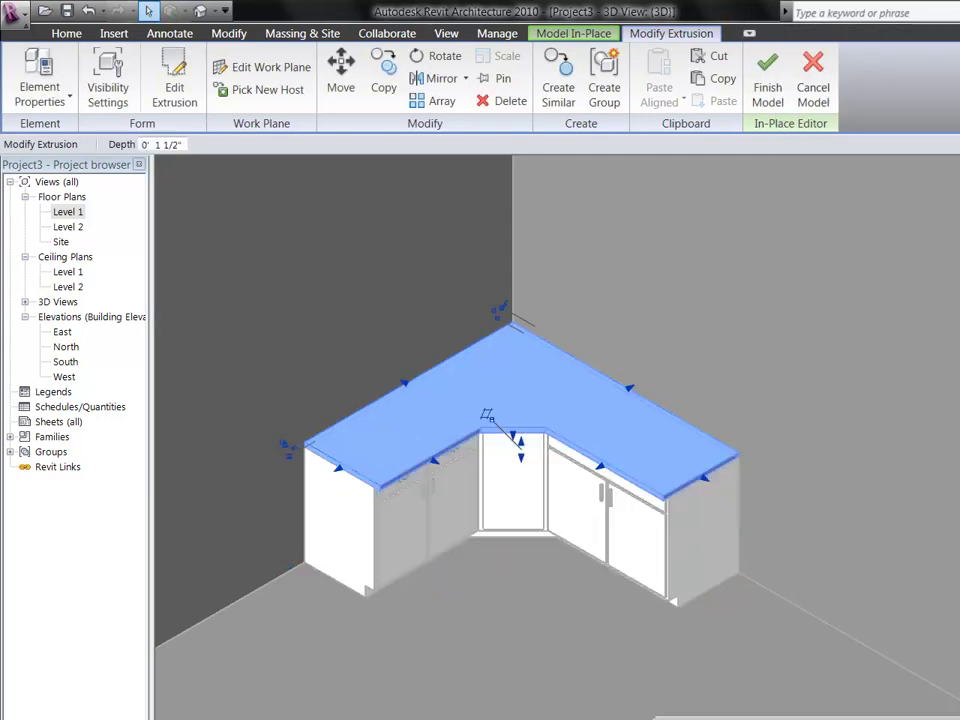
{"action": "left_click", "coordinate": [787, 389]}
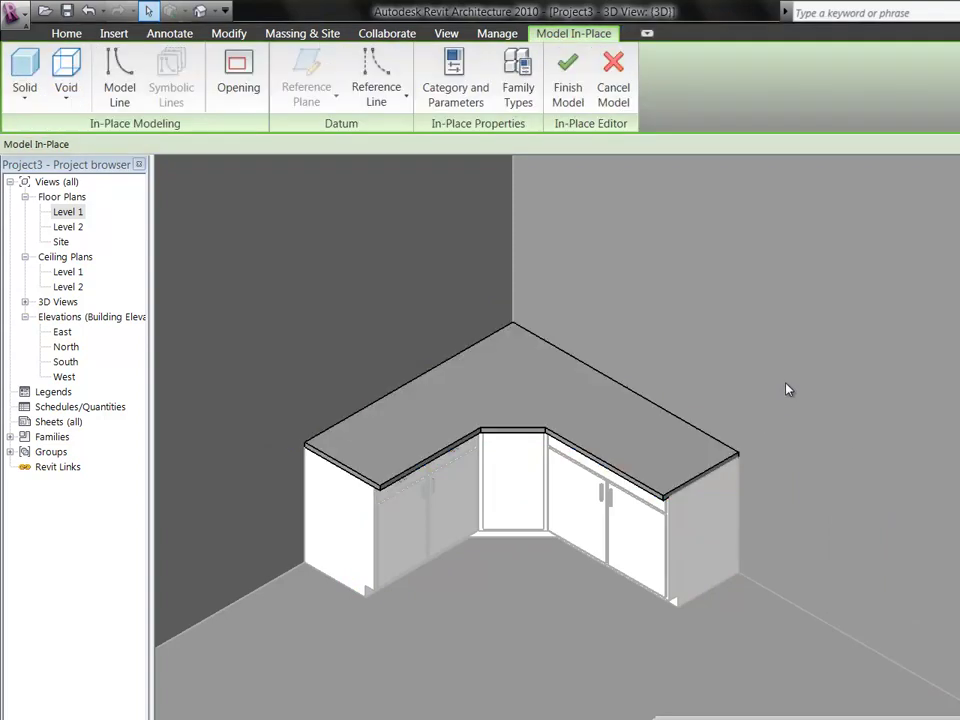
Assign the Stone (2) material to the countertop extrusion.
{"action": "left_click", "coordinate": [624, 388]}
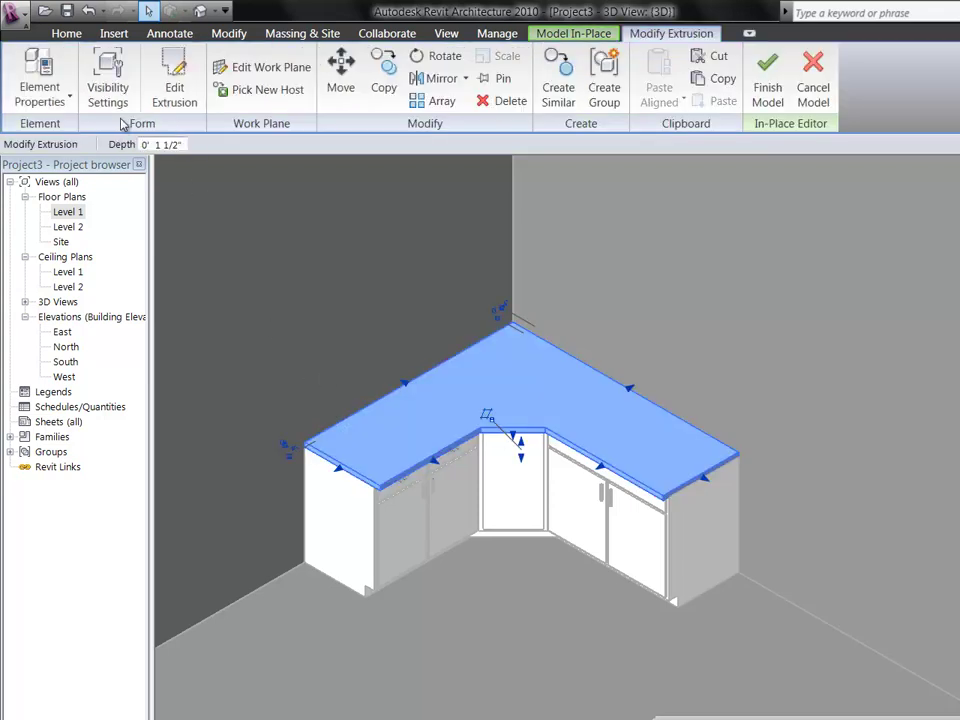
{"action": "left_click", "coordinate": [40, 92]}
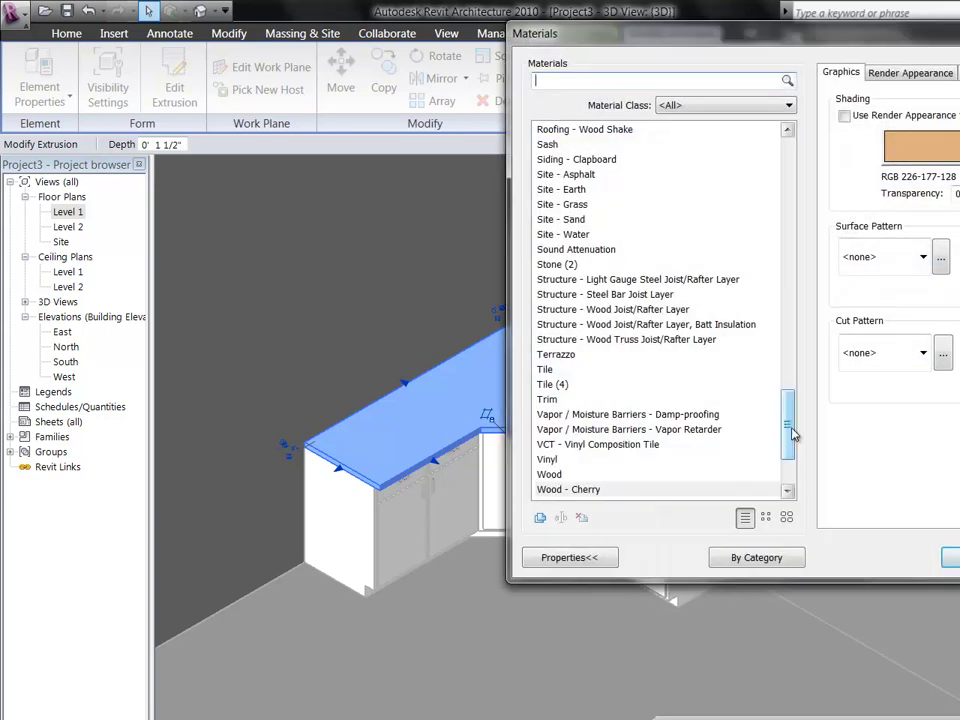
{"action": "left_click_drag", "start_coordinate": [791, 432], "coordinate": [791, 414]}
{"action": "left_click", "coordinate": [556, 354]}
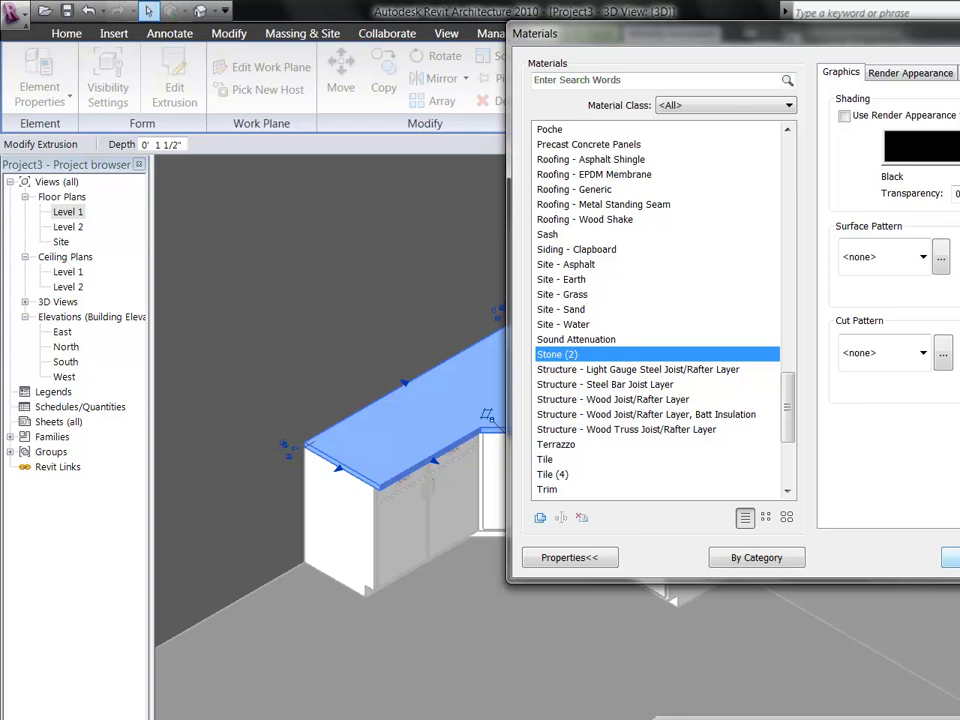
{"action": "key", "text": "Return"}
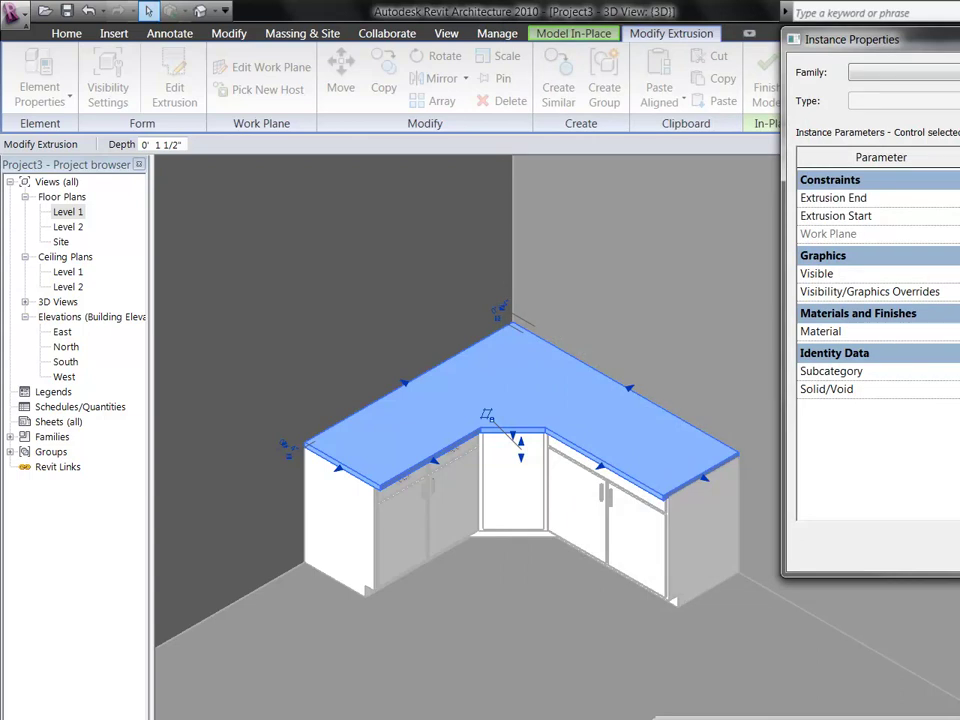
{"action": "key", "text": "Return"}
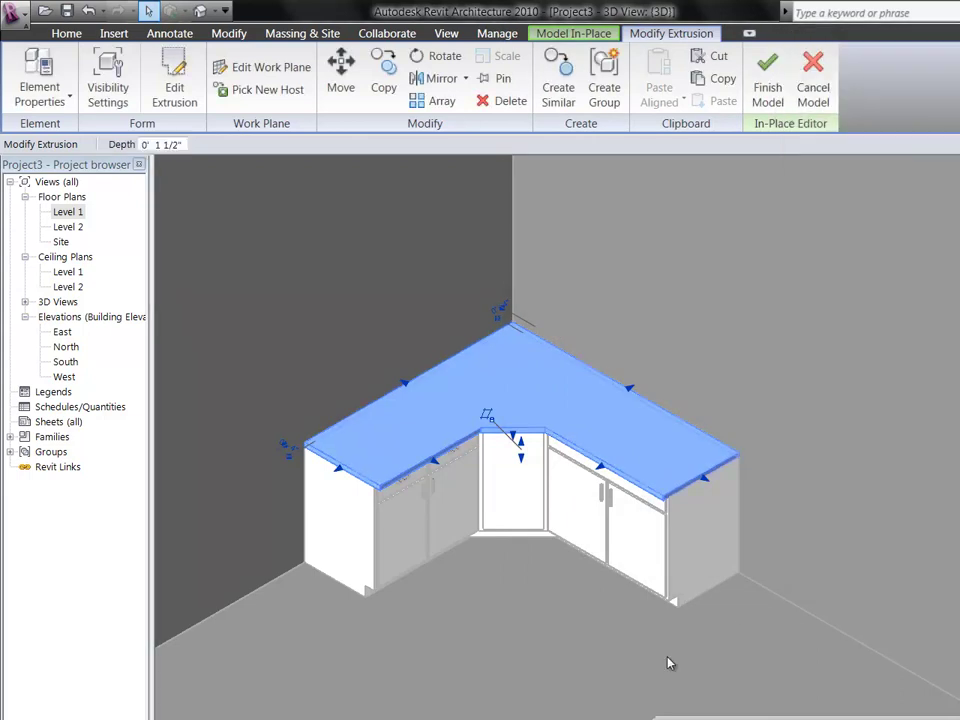
{"action": "left_click", "coordinate": [579, 669]}
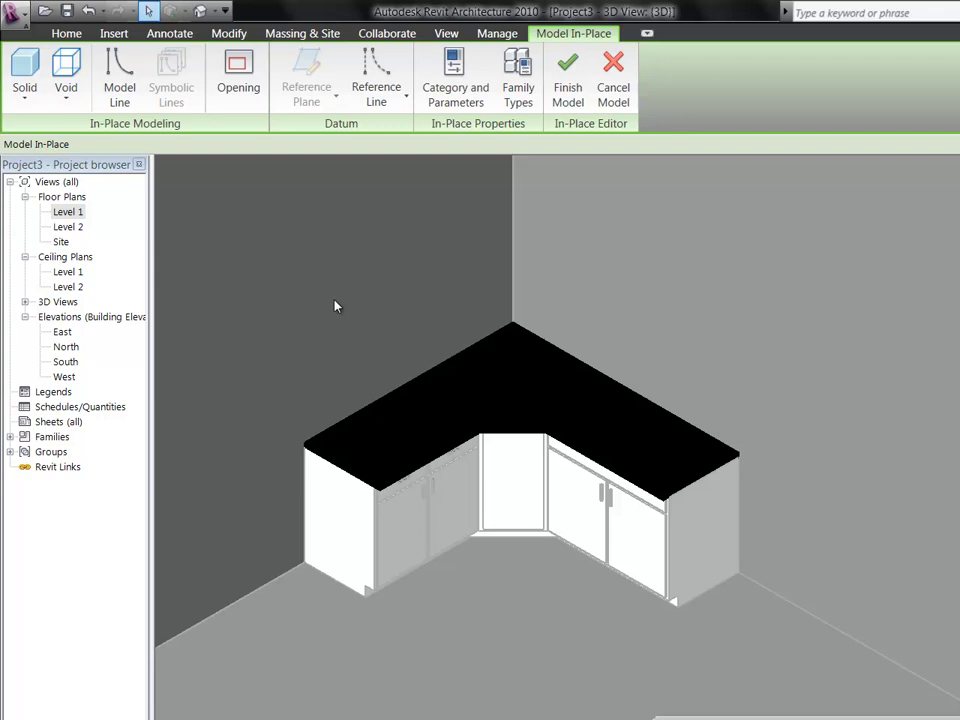
Start another solid extrusion in the Level 1 floor plan and pick the countertop's two back edges along the walls as sketch lines.
{"action": "double_click", "coordinate": [71, 211]}
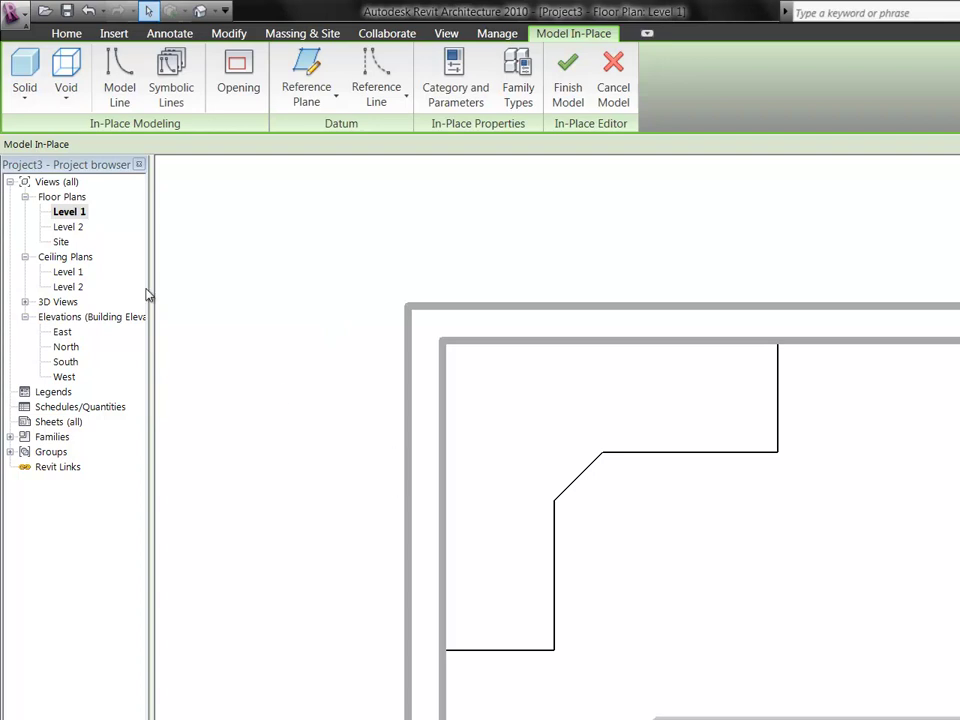
{"action": "left_click", "coordinate": [34, 104]}
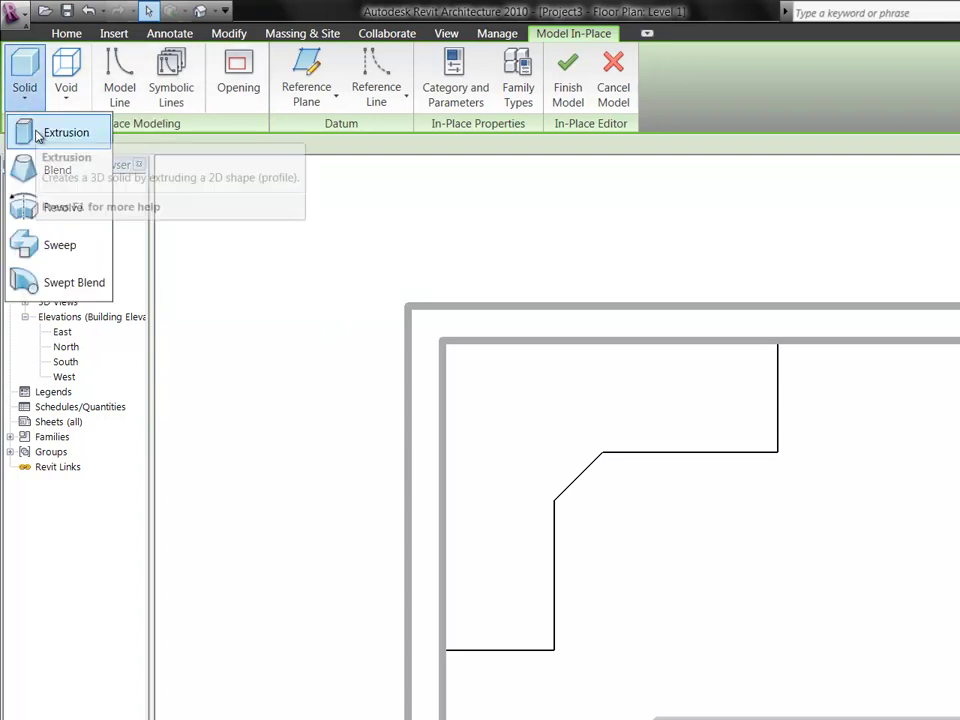
{"action": "left_click", "coordinate": [37, 136]}
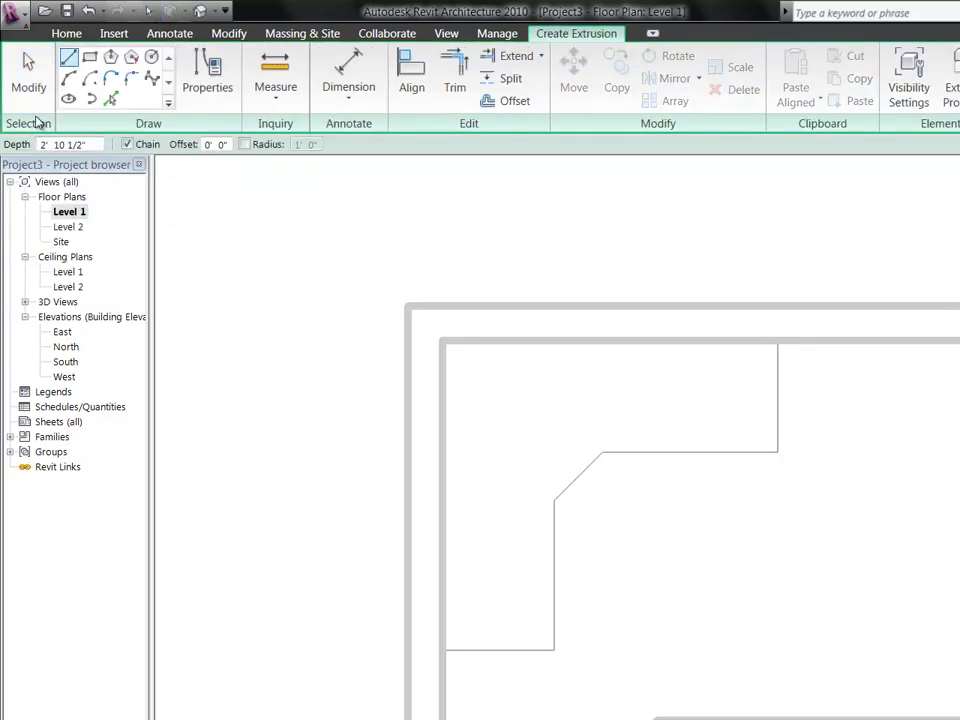
{"action": "left_click", "coordinate": [110, 98]}
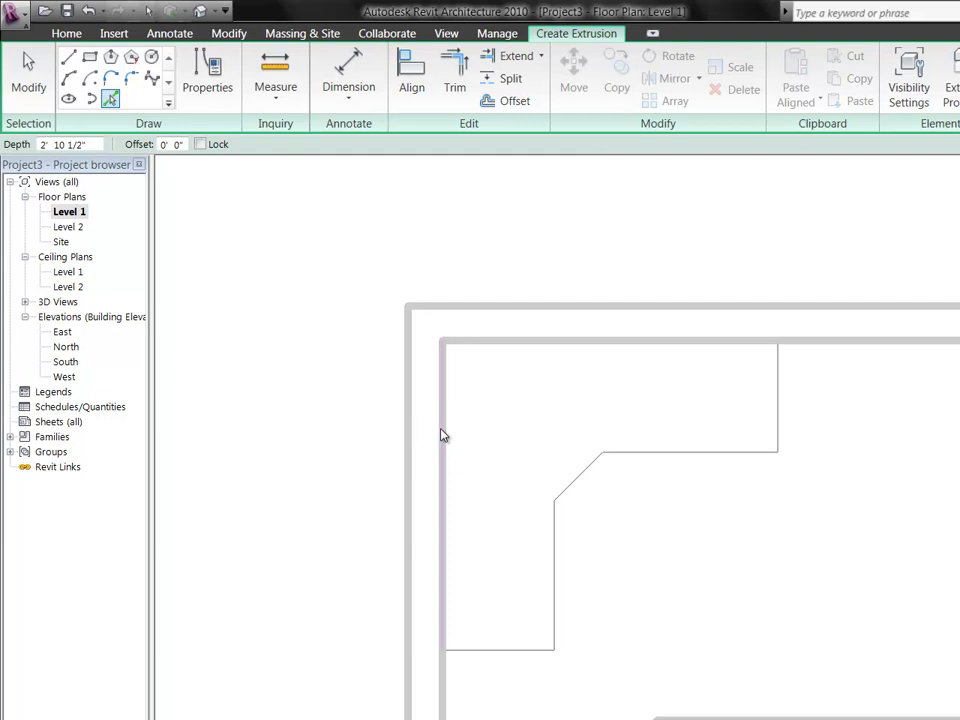
{"action": "left_click", "coordinate": [442, 433]}
{"action": "left_click", "coordinate": [500, 342]}
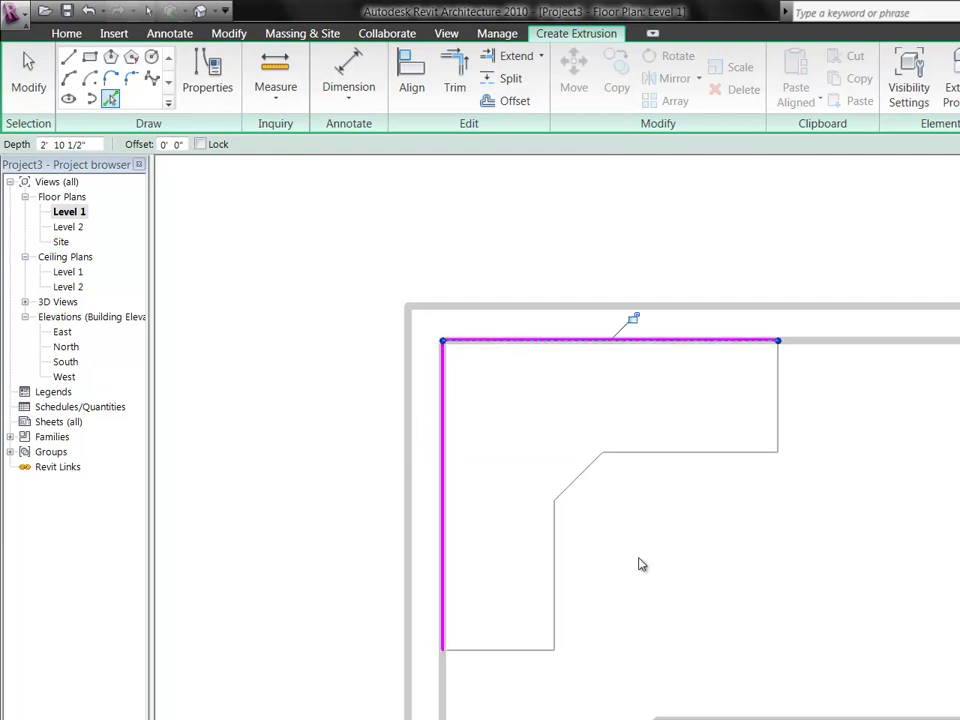
Add sketch lines offset 2" inward from the countertop's two back edges along the walls.
{"action": "scroll", "coordinate": [472, 559], "scroll_direction": "up", "scroll_amount": 1}
{"action": "scroll", "coordinate": [469, 561], "scroll_direction": "up", "scroll_amount": 1}
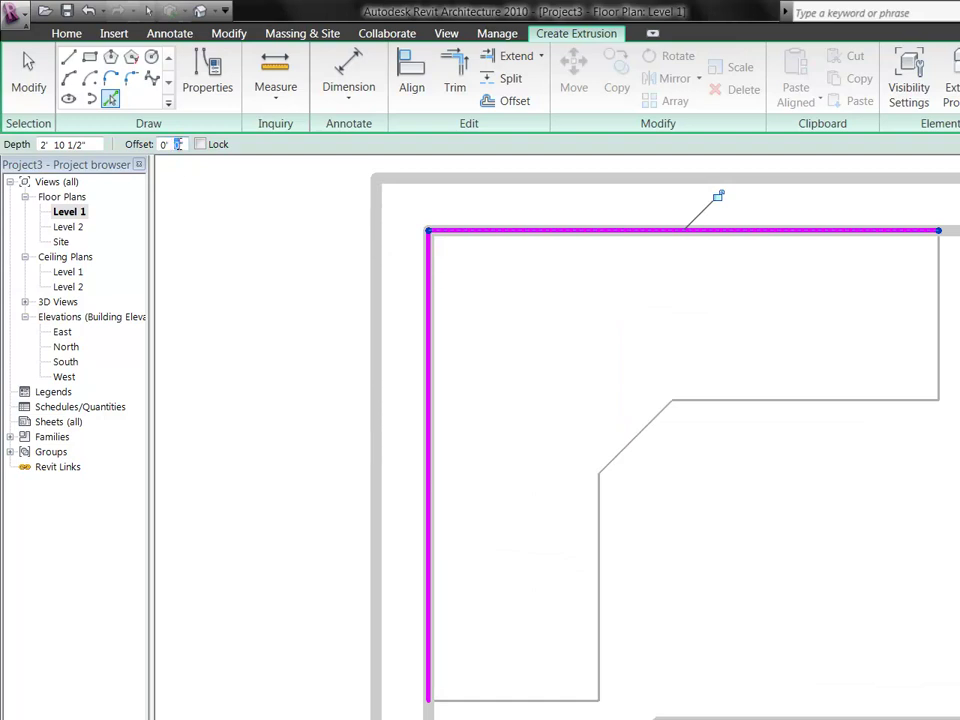
{"action": "type", "text": "2"}
{"action": "key", "text": "Return"}
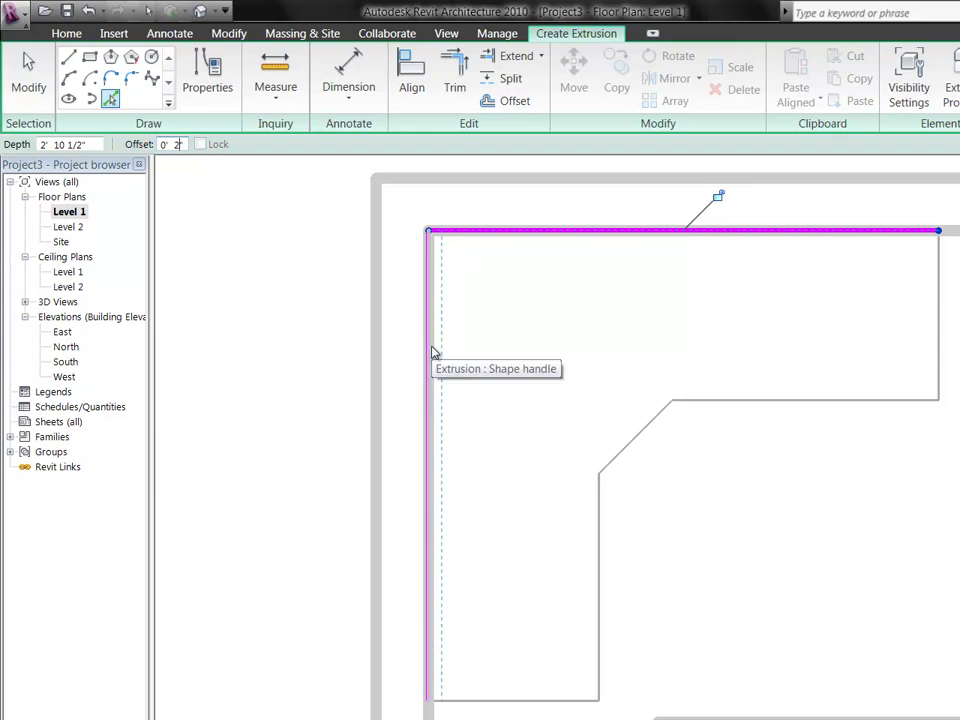
{"action": "left_click", "coordinate": [435, 350]}
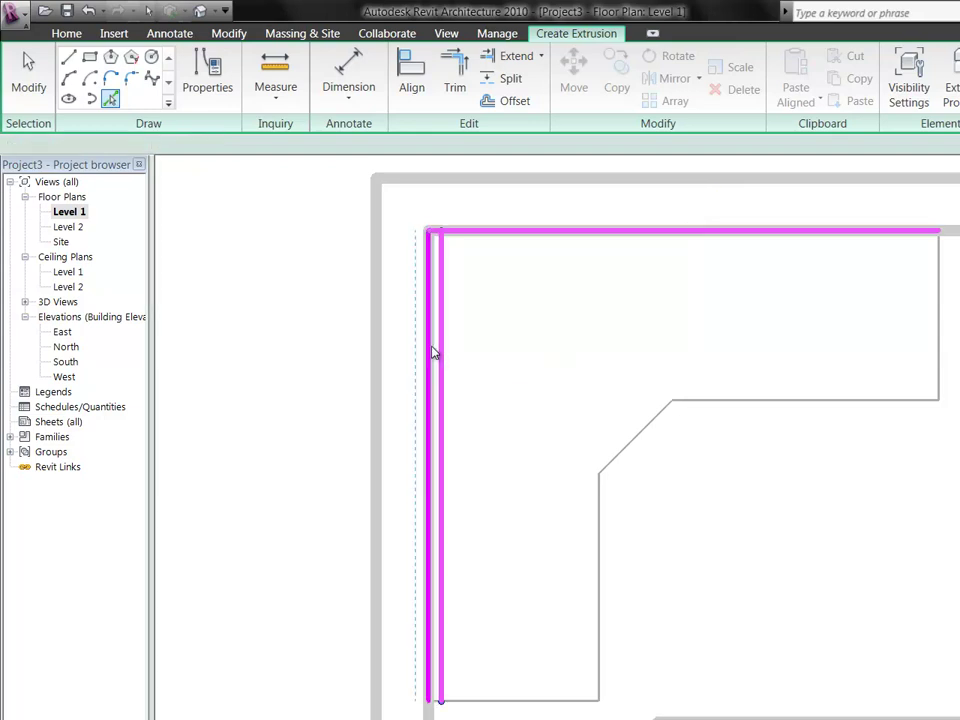
{"action": "left_click", "coordinate": [516, 232]}
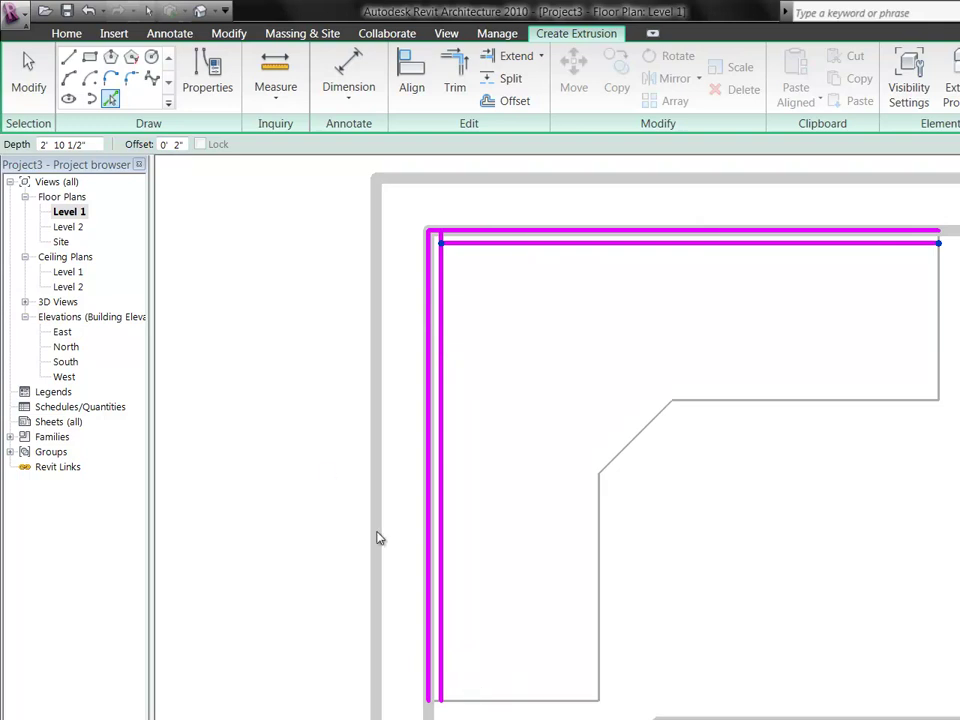
Reset the offset to 0" and pick the countertop's two end edges as sketch lines.
{"action": "double_click", "coordinate": [180, 145]}
{"action": "type", "text": "0"}
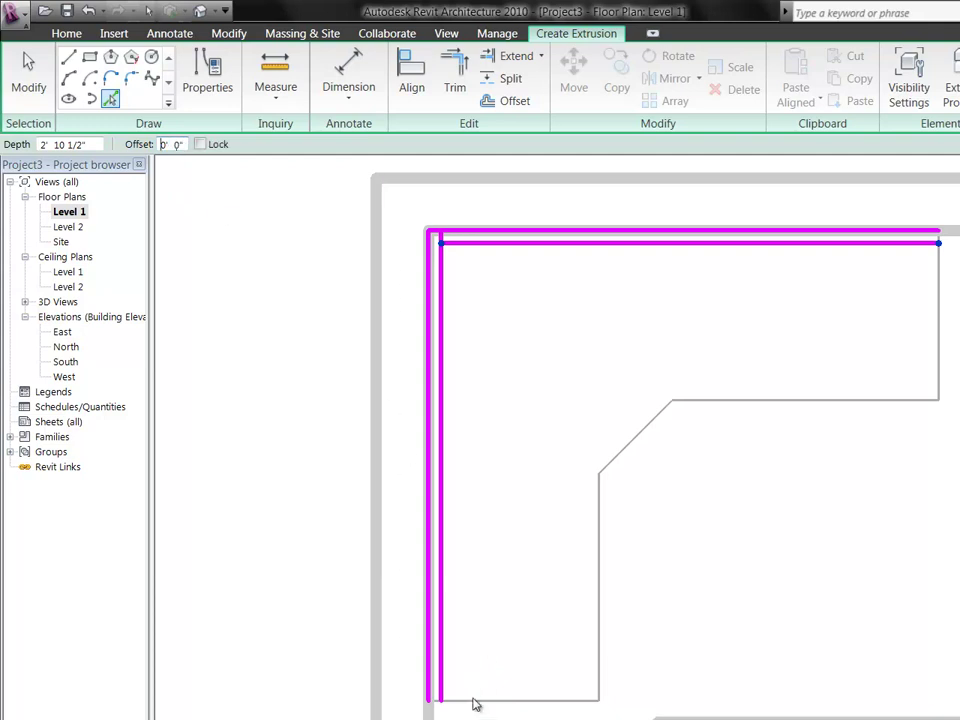
{"action": "left_click", "coordinate": [473, 701]}
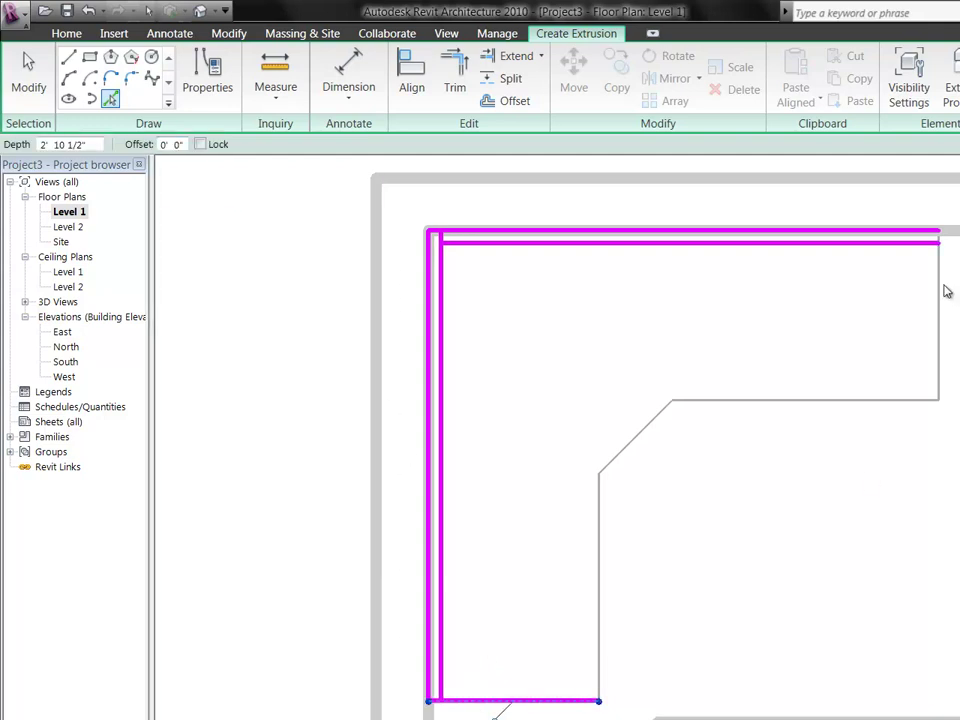
{"action": "left_click", "coordinate": [939, 293]}
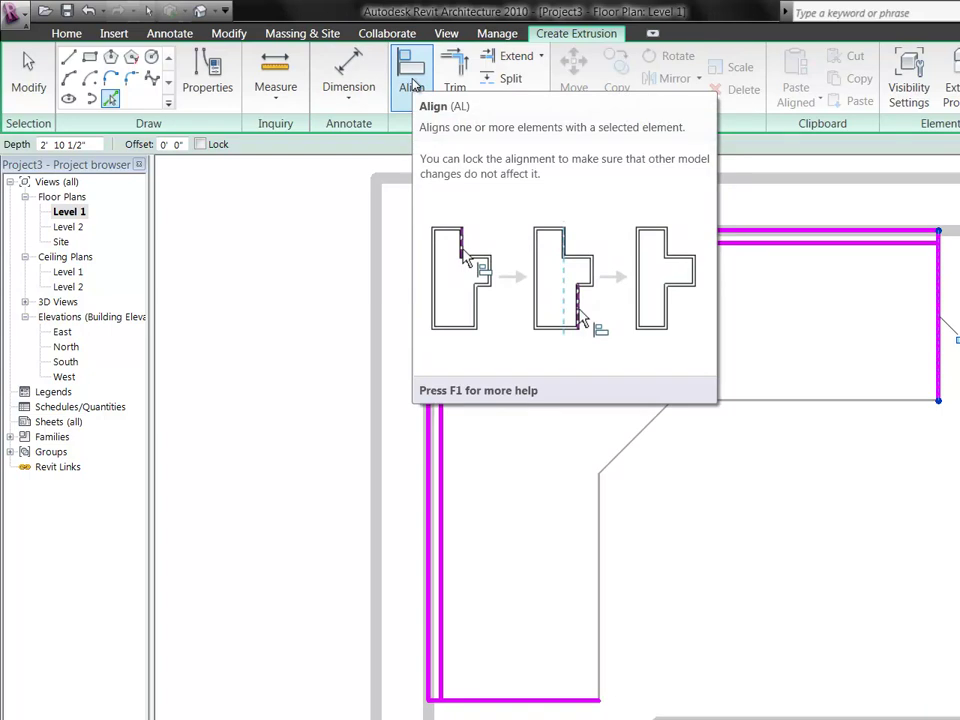
Trim the sketch lines at the inner corner and both ends into a closed, narrow L-shaped strip along the walls.
{"action": "left_click", "coordinate": [470, 76]}
{"action": "scroll", "coordinate": [440, 700], "scroll_direction": "up", "scroll_amount": 3}
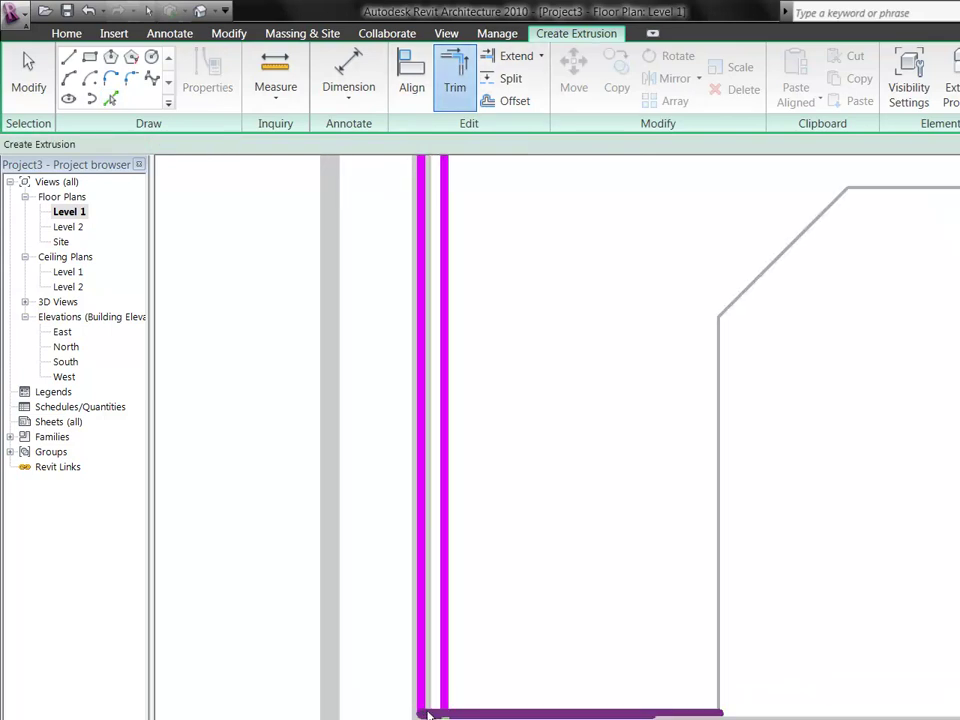
{"action": "left_click", "coordinate": [428, 713]}
{"action": "left_click", "coordinate": [446, 692]}
{"action": "scroll", "coordinate": [456, 696], "scroll_direction": "down", "scroll_amount": 2}
{"action": "scroll", "coordinate": [504, 396], "scroll_direction": "up", "scroll_amount": 1}
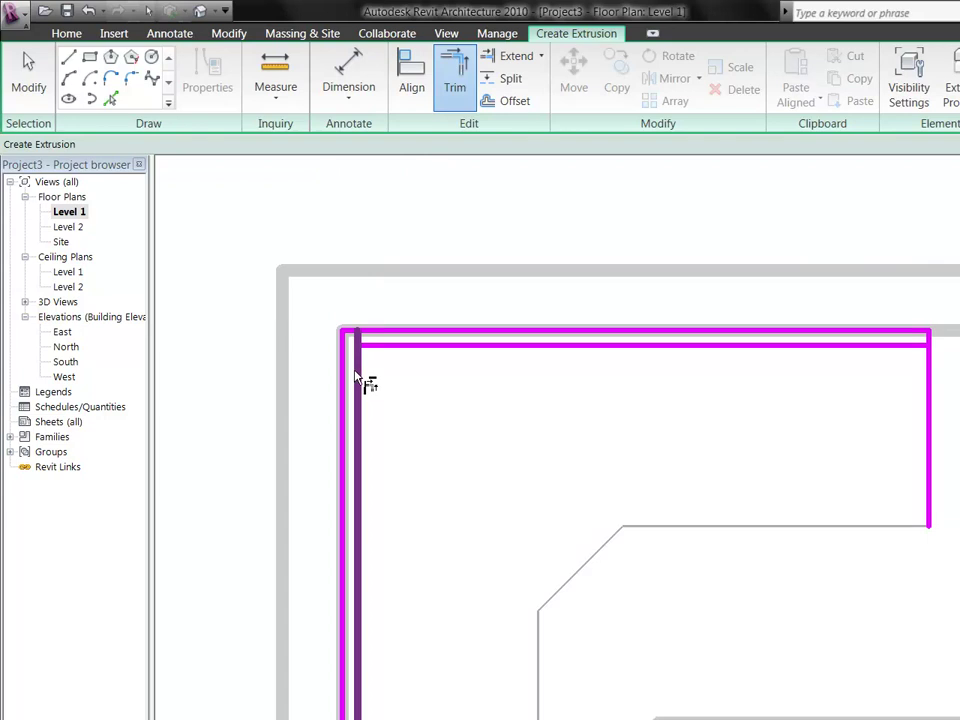
{"action": "left_click", "coordinate": [357, 378]}
{"action": "left_click", "coordinate": [378, 348]}
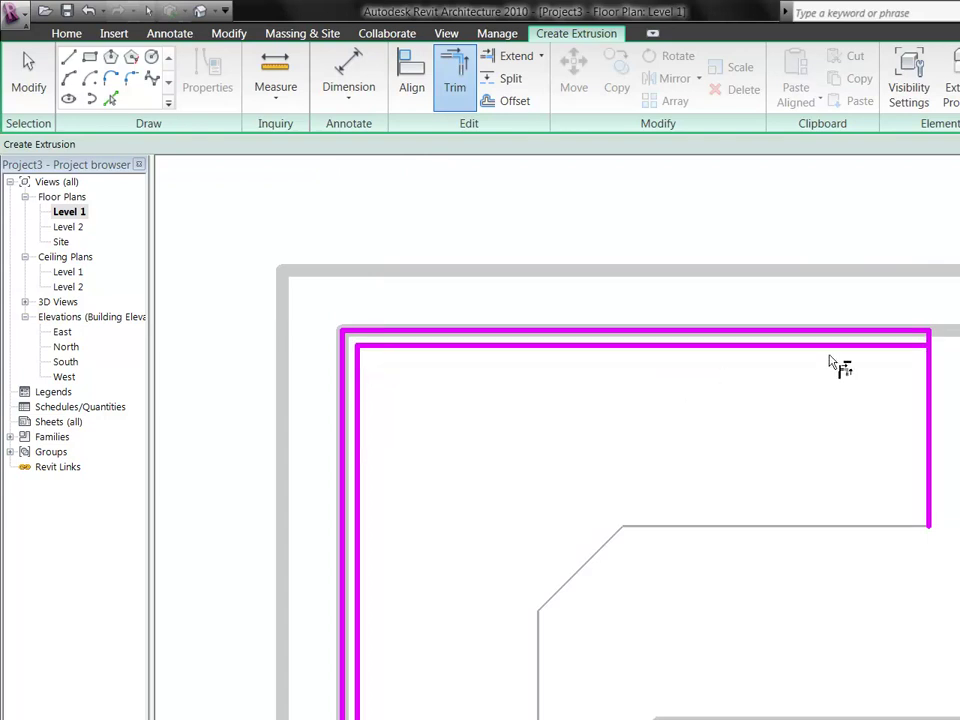
{"action": "left_click", "coordinate": [924, 347]}
{"action": "scroll", "coordinate": [930, 348], "scroll_direction": "up", "scroll_amount": 1}
{"action": "left_click", "coordinate": [932, 345]}
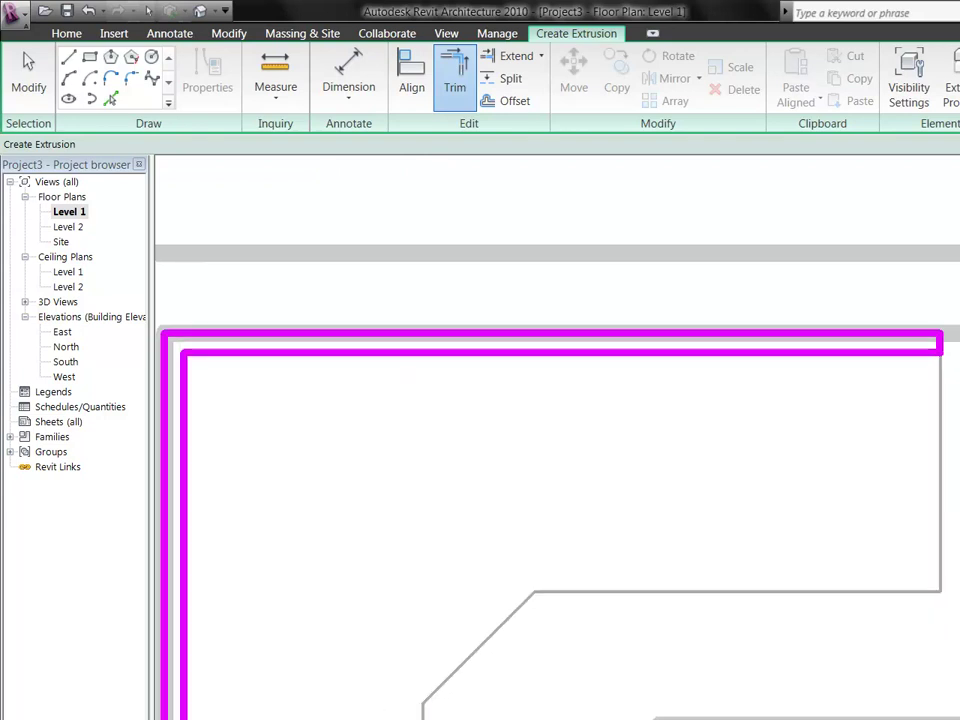
{"action": "scroll", "coordinate": [435, 281], "scroll_direction": "down", "scroll_amount": 5}
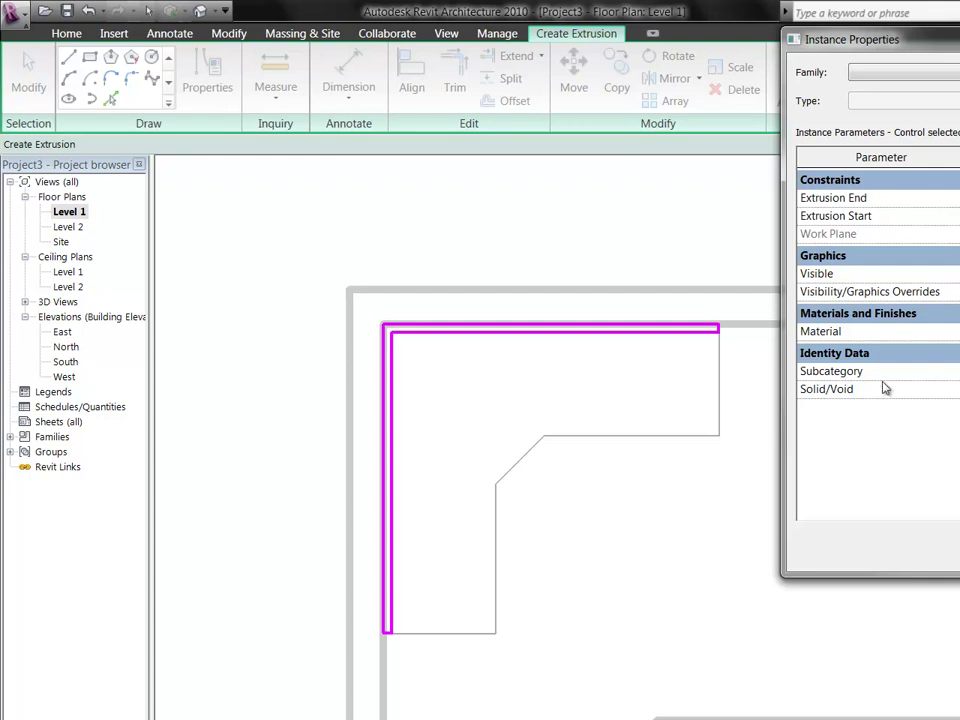
Assign the Stone (2) material to the L-shaped strip and finish its extrusion.
{"action": "left_click", "coordinate": [790, 338]}
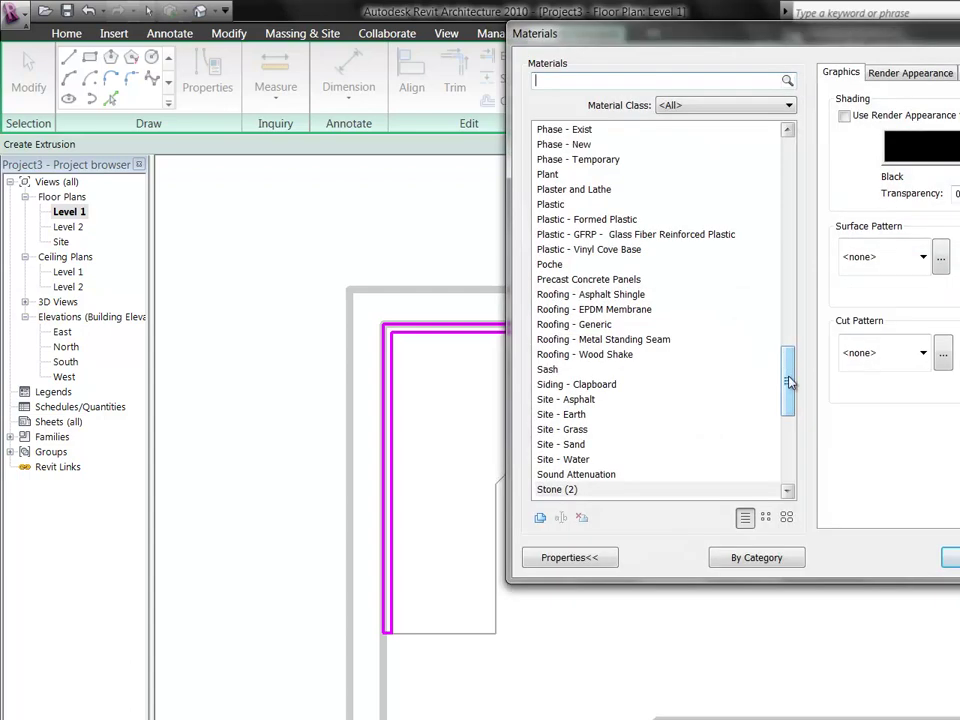
{"action": "scroll", "coordinate": [789, 381], "scroll_direction": "down", "scroll_amount": 1}
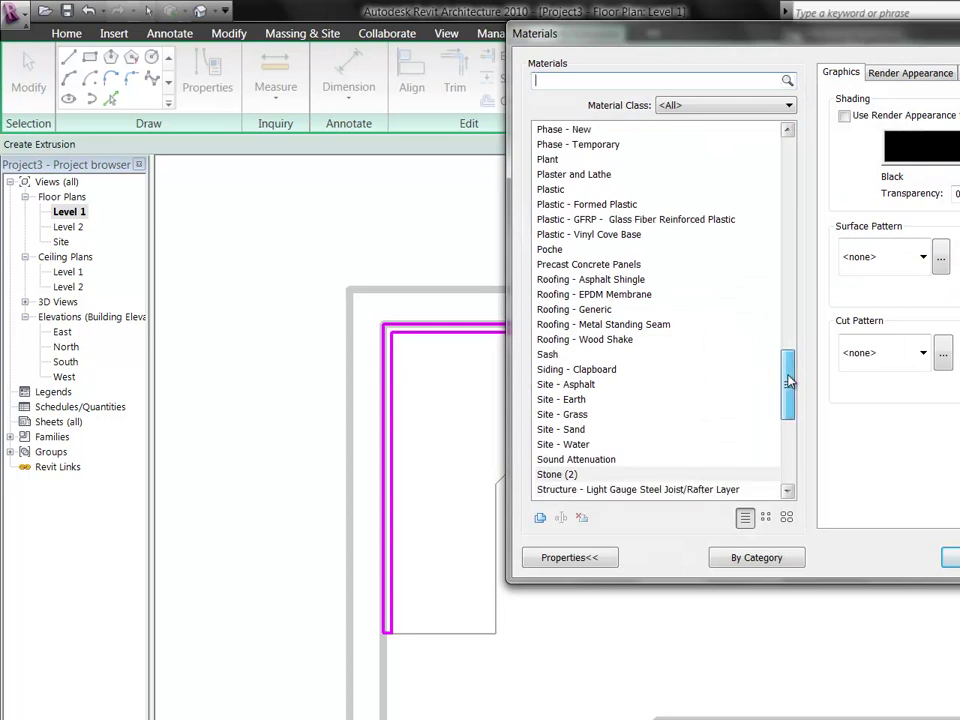
{"action": "scroll", "coordinate": [789, 384], "scroll_direction": "down", "scroll_amount": 3}
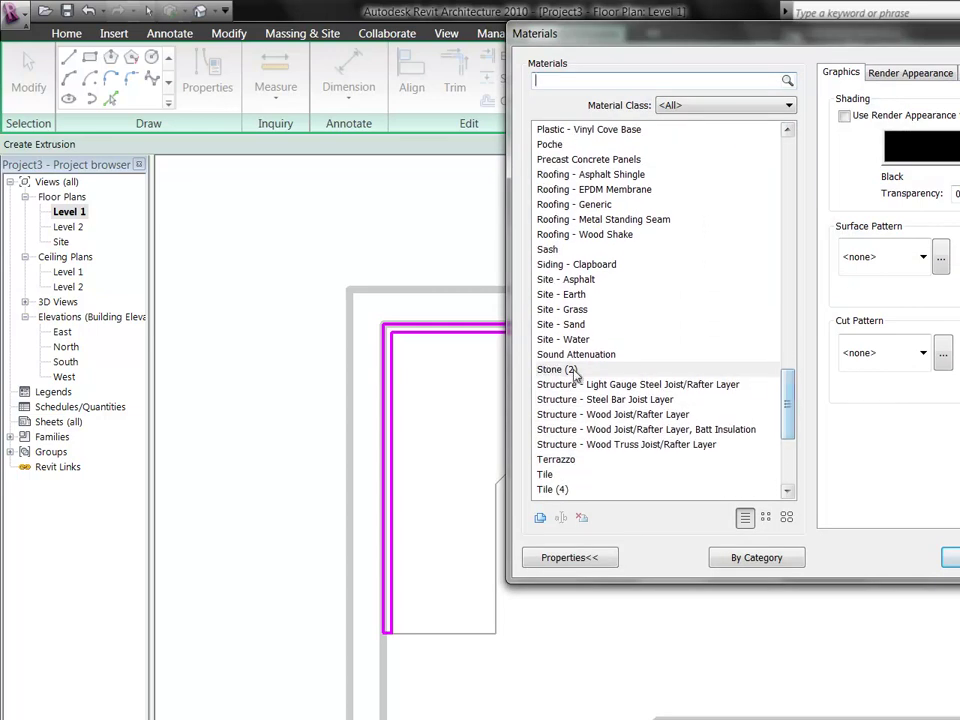
{"action": "left_click", "coordinate": [558, 370]}
{"action": "left_click", "coordinate": [952, 557]}
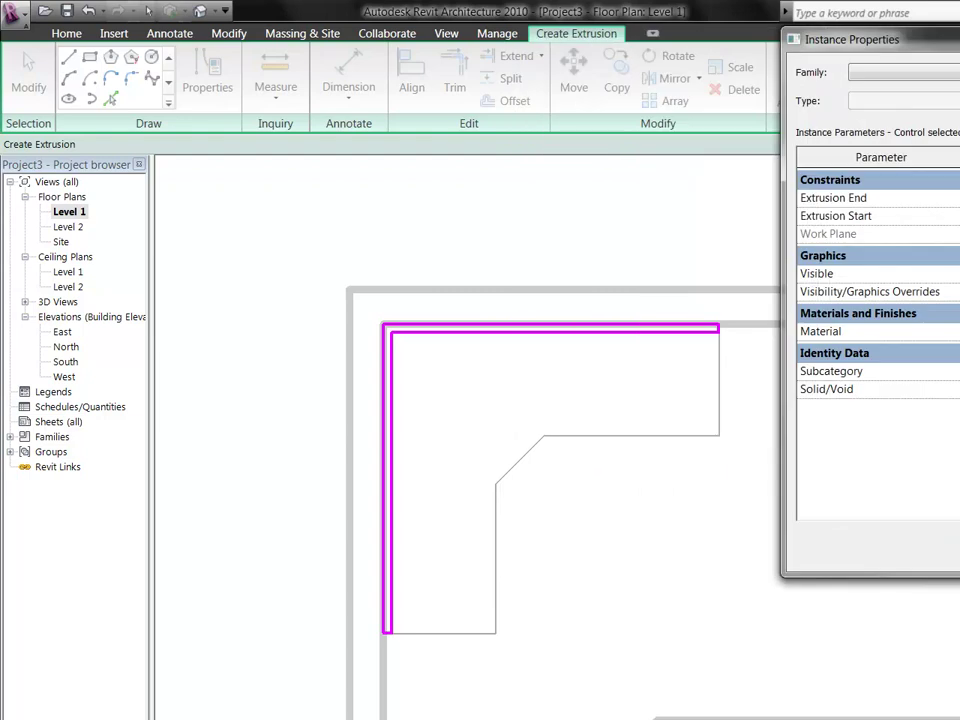
{"action": "key", "text": "Return"}
{"action": "key", "text": "t"}
{"action": "key", "text": "r"}
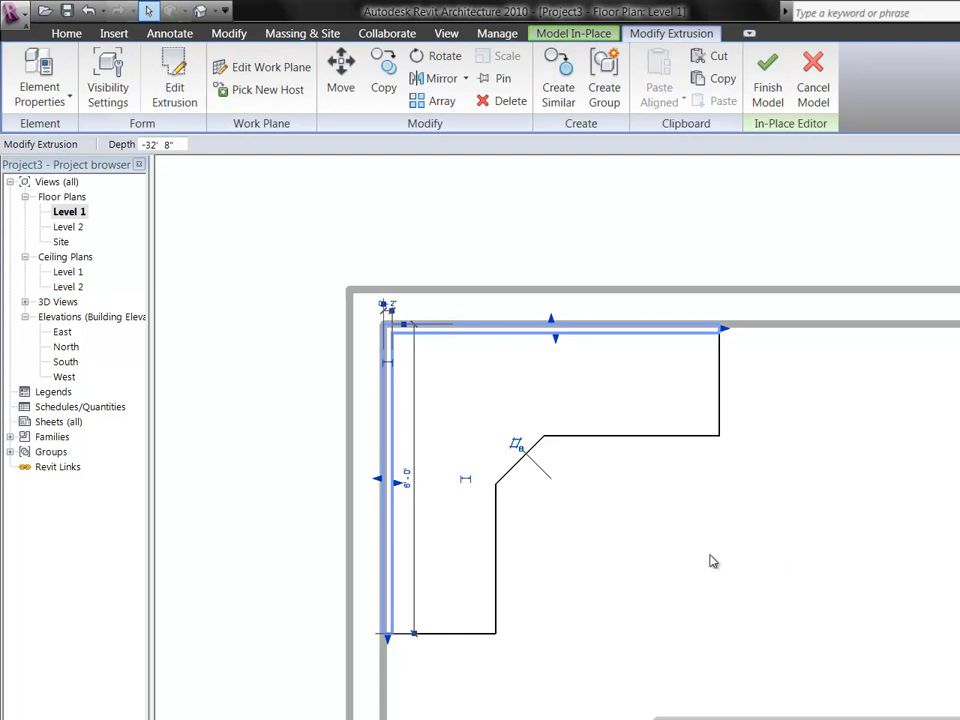
{"action": "left_click", "coordinate": [381, 178]}
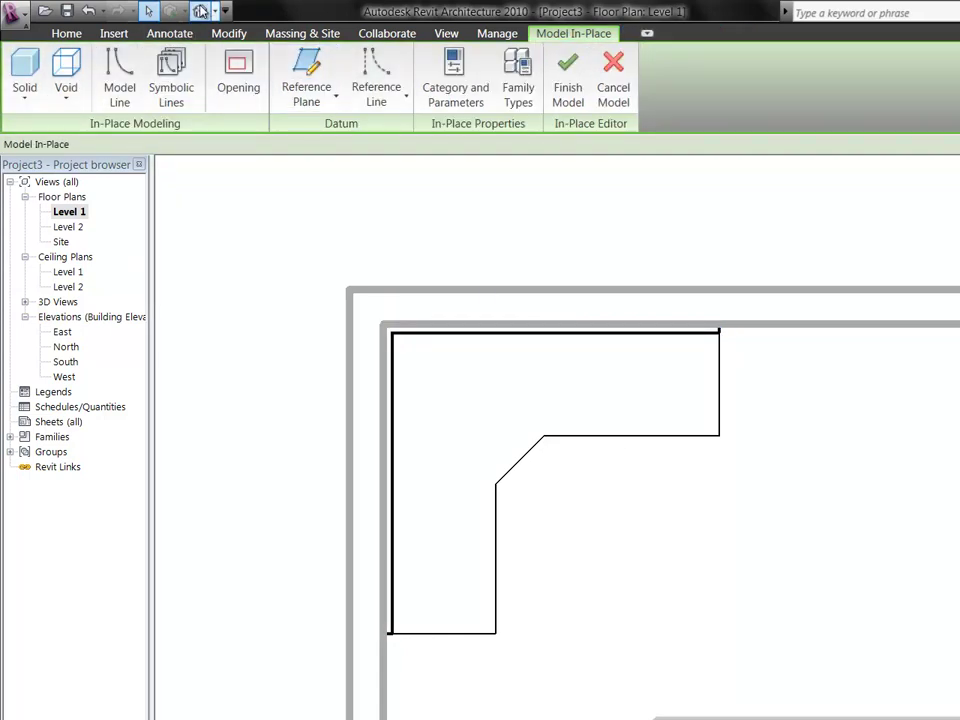
Open the 3D view and examine the full height of the new strip extrusion.
{"action": "left_click", "coordinate": [200, 11]}
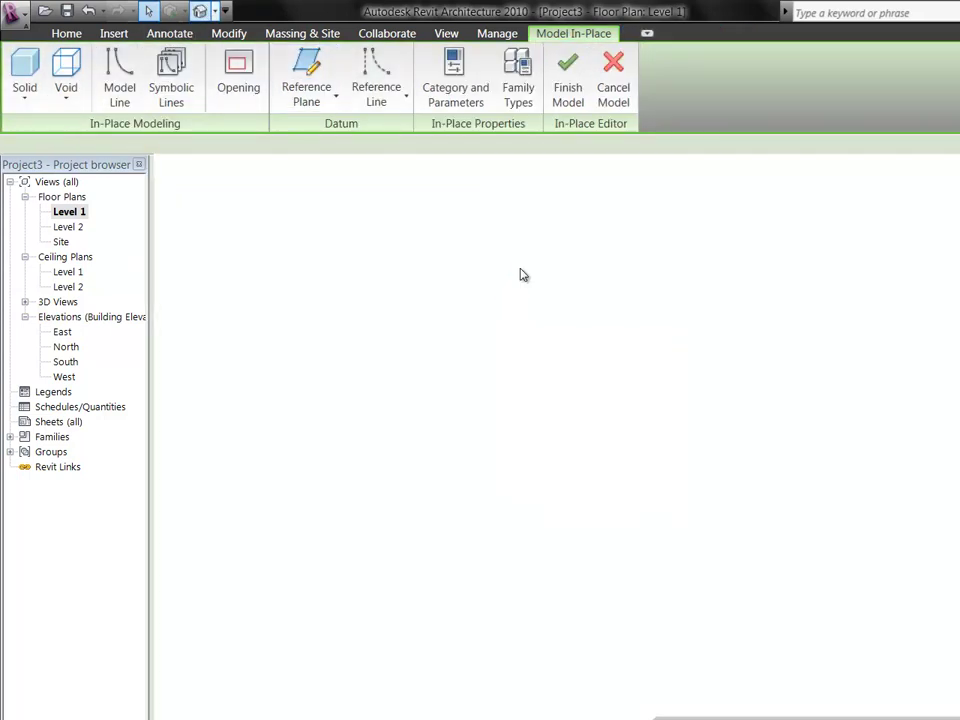
{"action": "scroll", "coordinate": [300, 690], "scroll_direction": "down", "scroll_amount": 3}
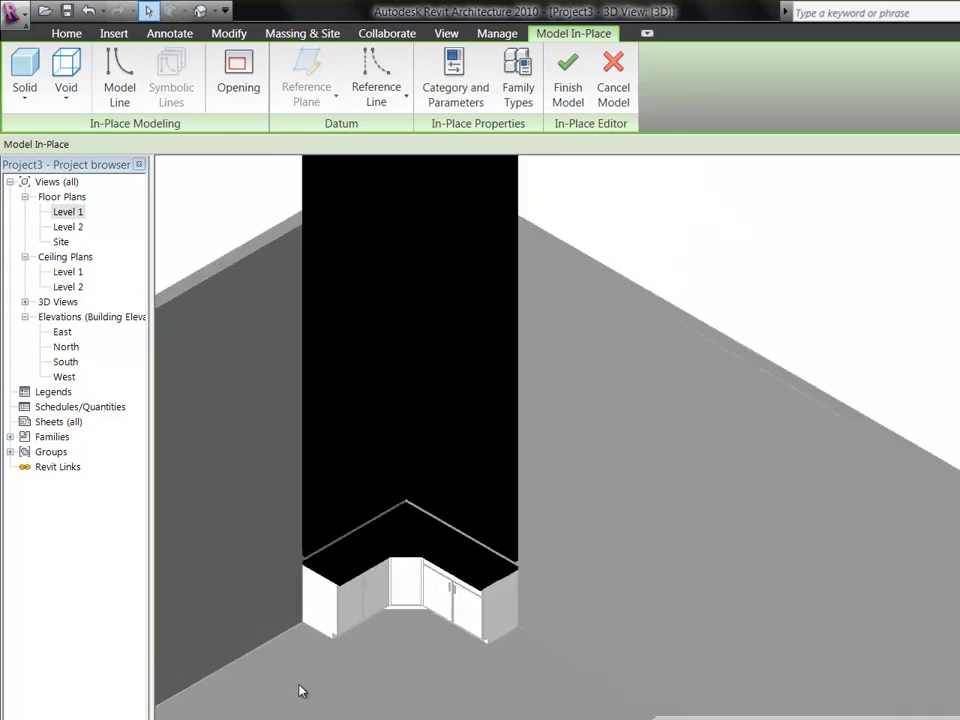
{"action": "scroll", "coordinate": [300, 690], "scroll_direction": "down", "scroll_amount": 3}
{"action": "scroll", "coordinate": [281, 512], "scroll_direction": "up", "scroll_amount": 5}
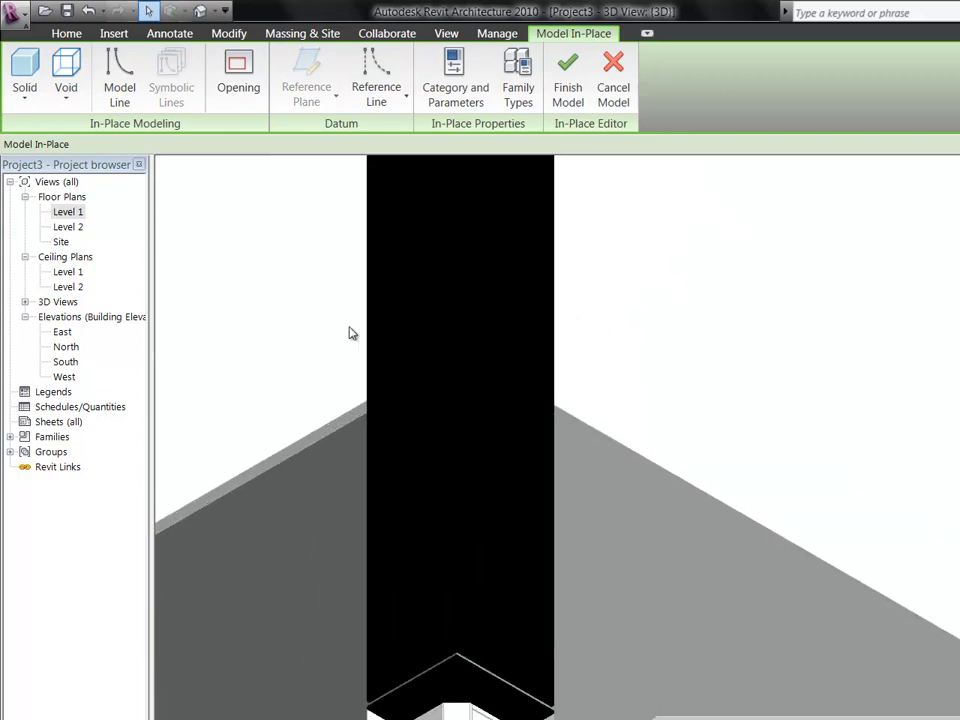
{"action": "scroll", "coordinate": [411, 624], "scroll_direction": "down", "scroll_amount": 2}
{"action": "scroll", "coordinate": [465, 505], "scroll_direction": "up", "scroll_amount": 2}
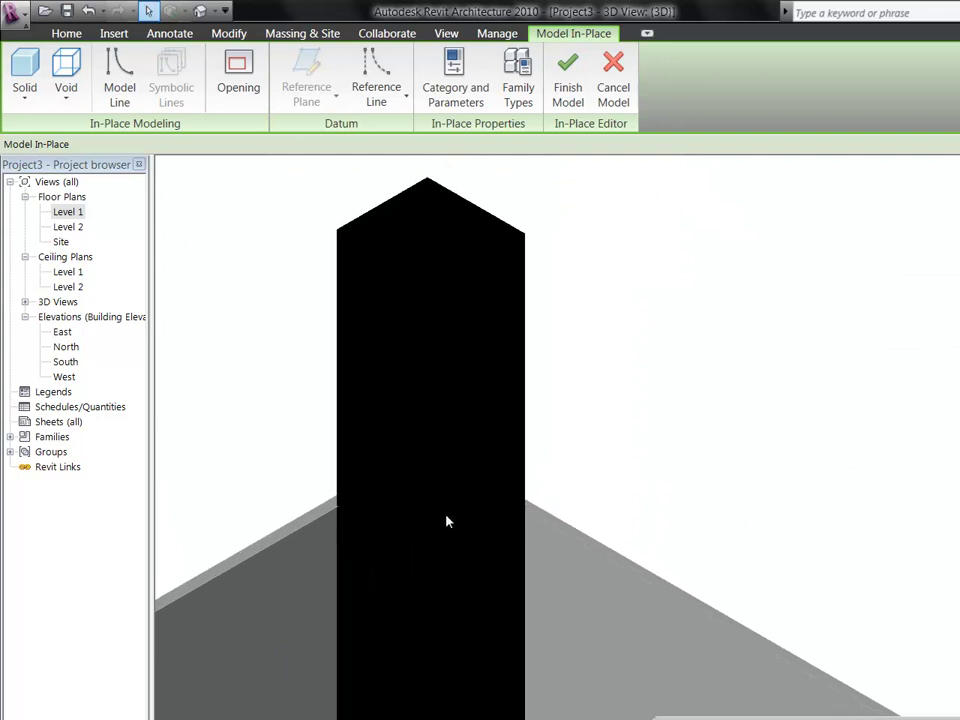
Lower the top of the strip extrusion to a short height above the countertop by its shape handle.
{"action": "left_click", "coordinate": [522, 439]}
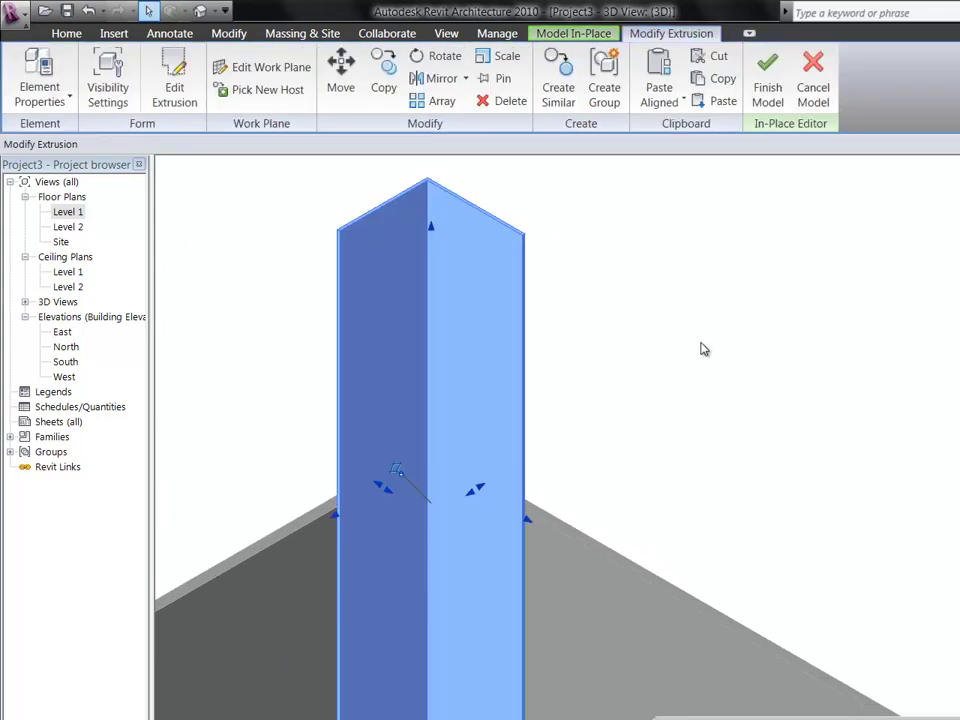
{"action": "left_click", "coordinate": [703, 346]}
{"action": "scroll", "coordinate": [705, 347], "scroll_direction": "down", "scroll_amount": 1}
{"action": "left_click", "coordinate": [553, 330]}
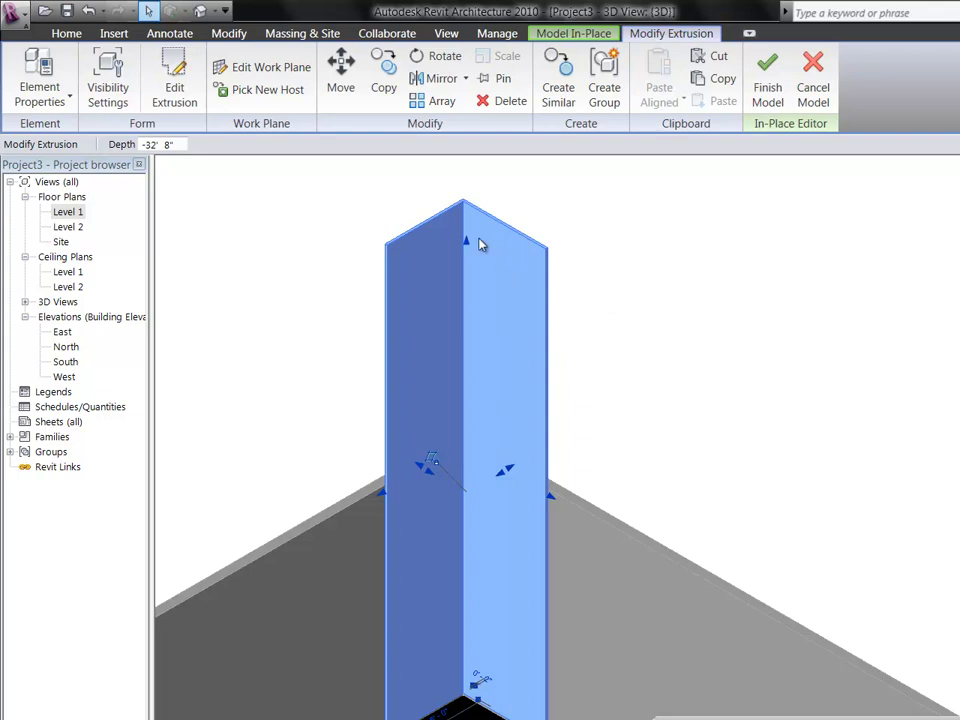
{"action": "left_click_drag", "start_coordinate": [470, 242], "coordinate": [489, 654]}
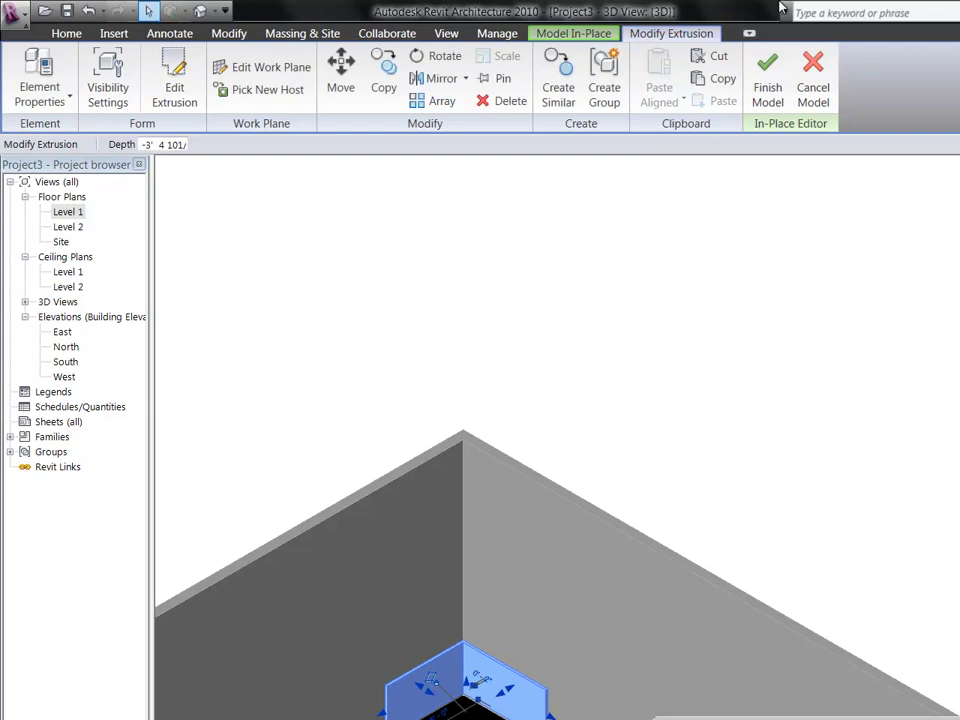
Try to correct the lowered strip's extrusion start and end in its instance properties.
{"action": "left_click", "coordinate": [43, 92]}
{"action": "left_click", "coordinate": [43, 53]}
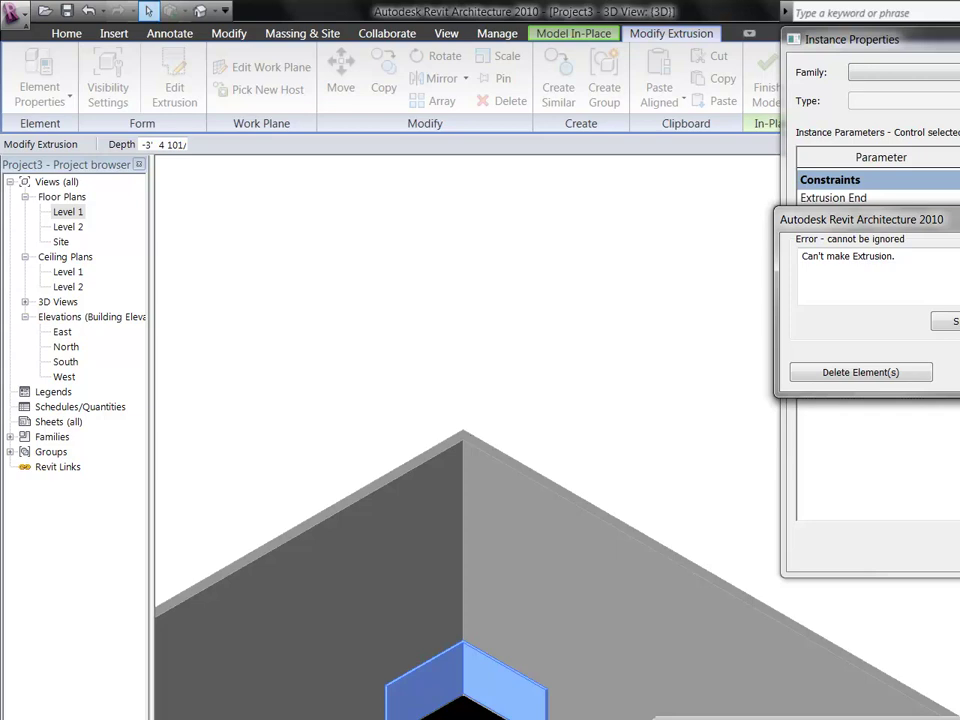
{"action": "key", "text": "Escape"}
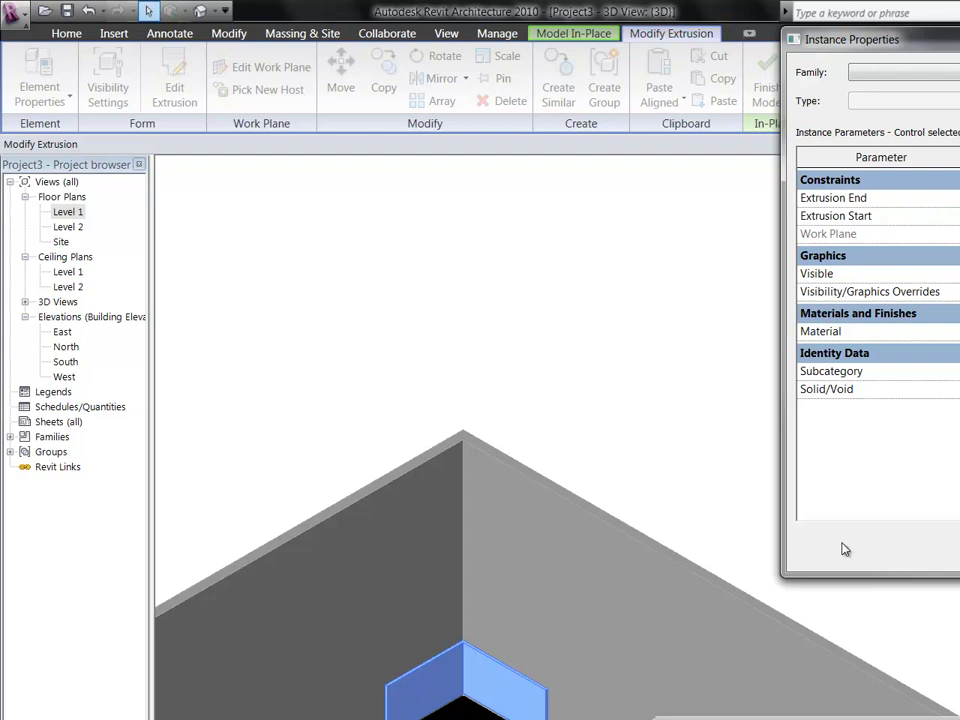
{"action": "left_click", "coordinate": [939, 560]}
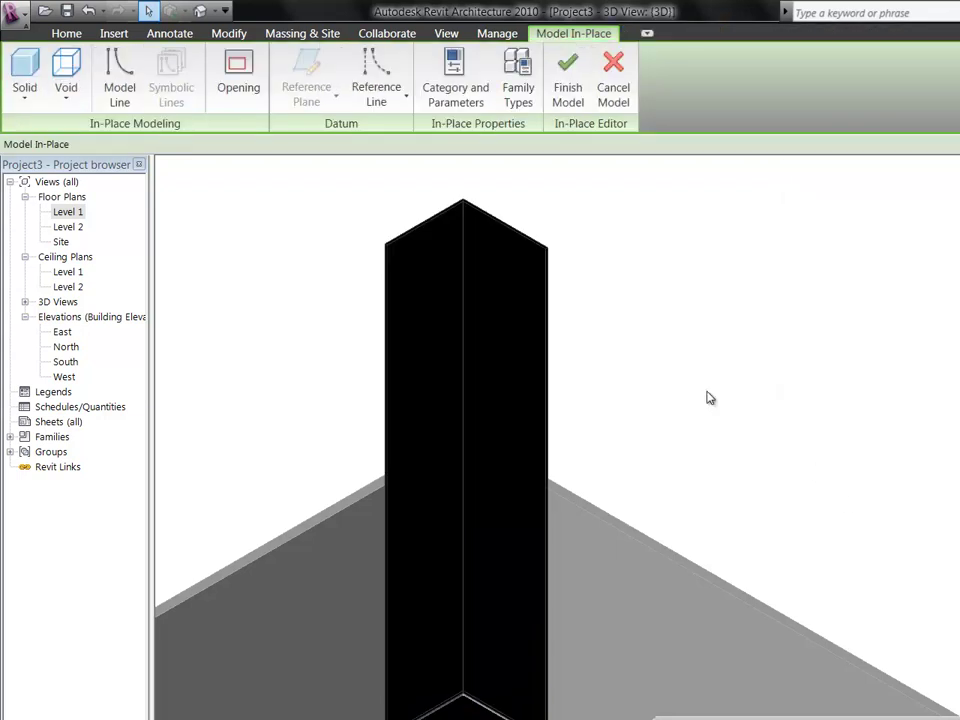
Edit the strip's extrusion start and end in its instance properties to make a low backsplash standing on the countertop.
{"action": "left_click", "coordinate": [549, 296]}
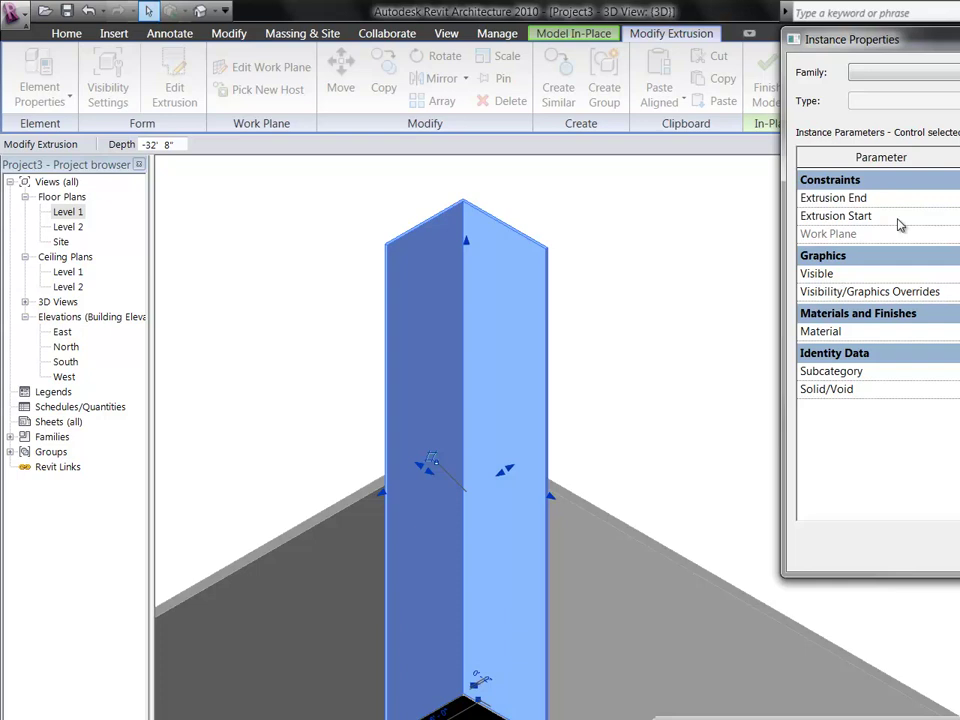
{"action": "key", "text": "Return"}
{"action": "left_click", "coordinate": [885, 506]}
{"action": "scroll", "coordinate": [555, 437], "scroll_direction": "up", "scroll_amount": 2}
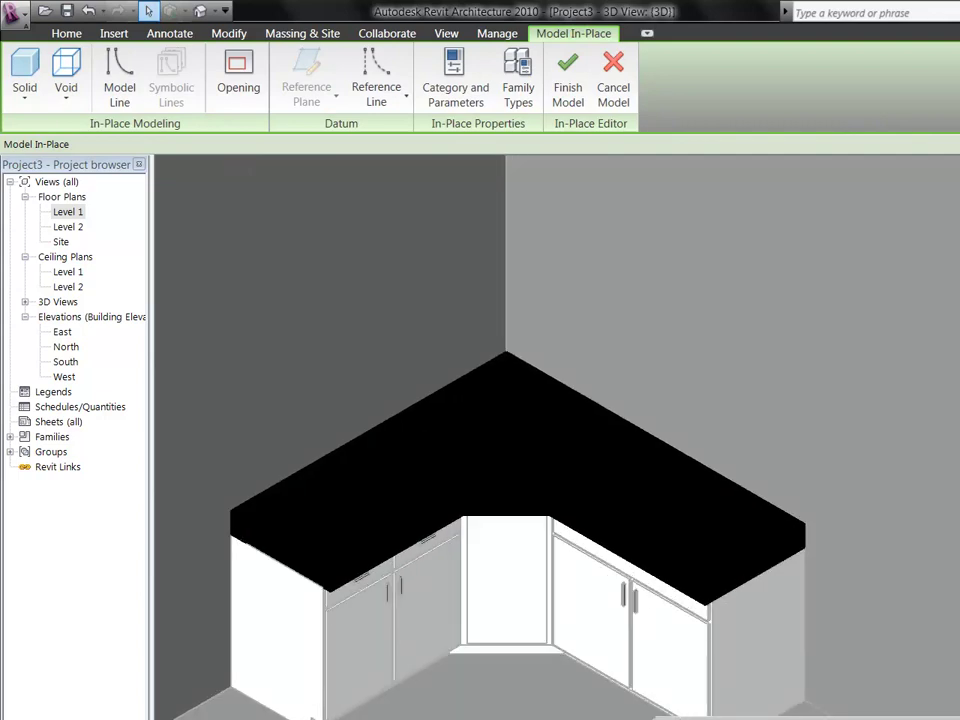
Display the 3D view in hidden line style and finish the in-place countertop model.
{"action": "scroll", "coordinate": [591, 400], "scroll_direction": "down", "scroll_amount": 1}
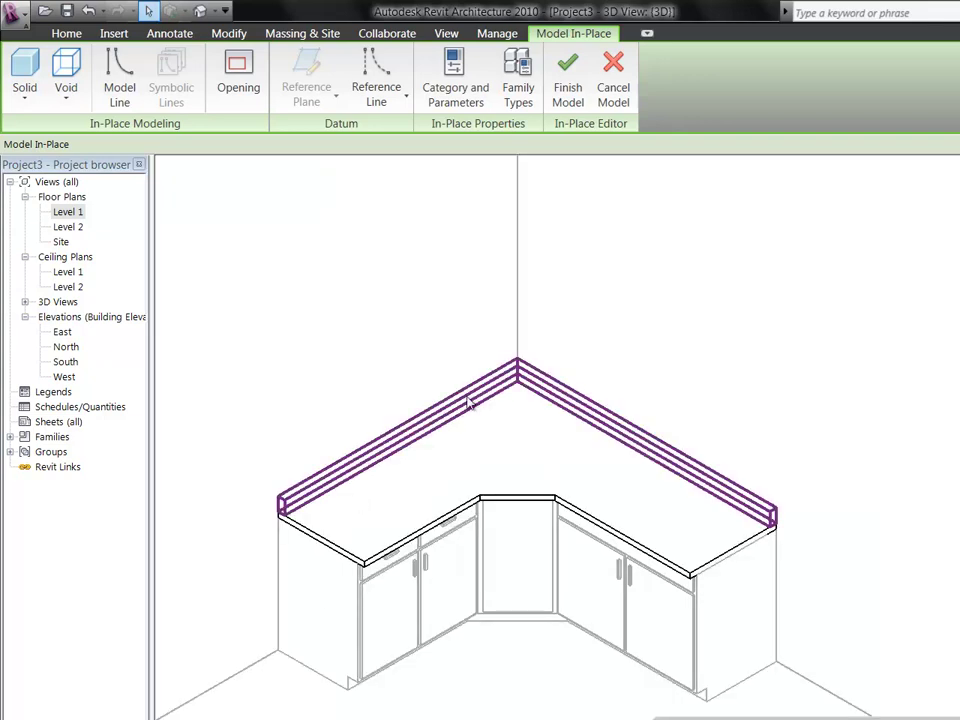
{"action": "scroll", "coordinate": [502, 515], "scroll_direction": "up", "scroll_amount": 1}
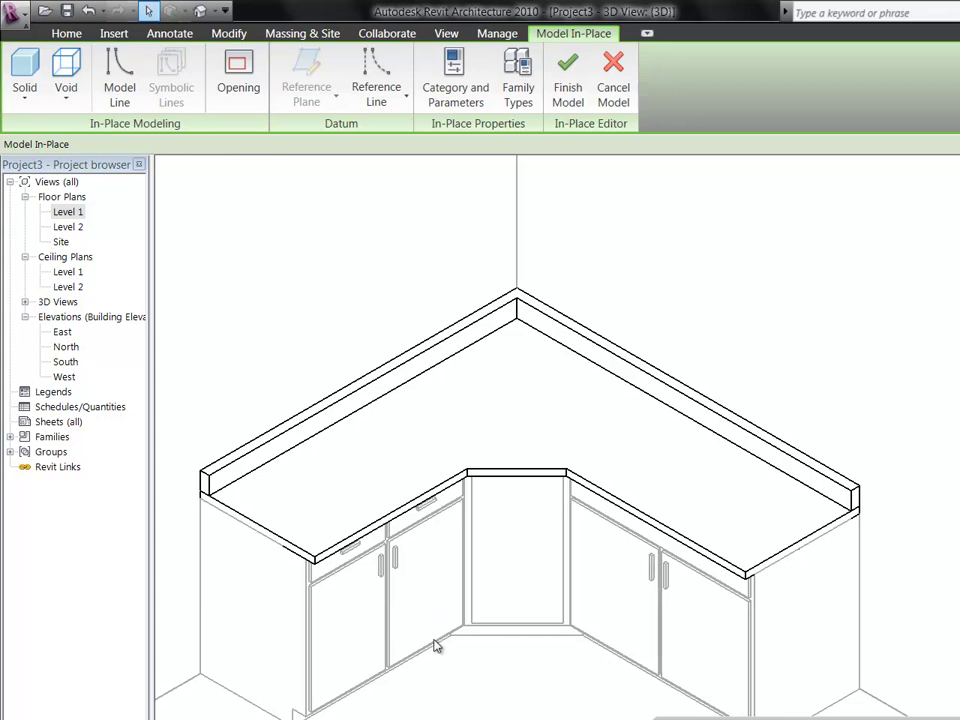
{"action": "scroll", "coordinate": [440, 668], "scroll_direction": "down", "scroll_amount": 2}
{"action": "scroll", "coordinate": [502, 282], "scroll_direction": "down", "scroll_amount": 1}
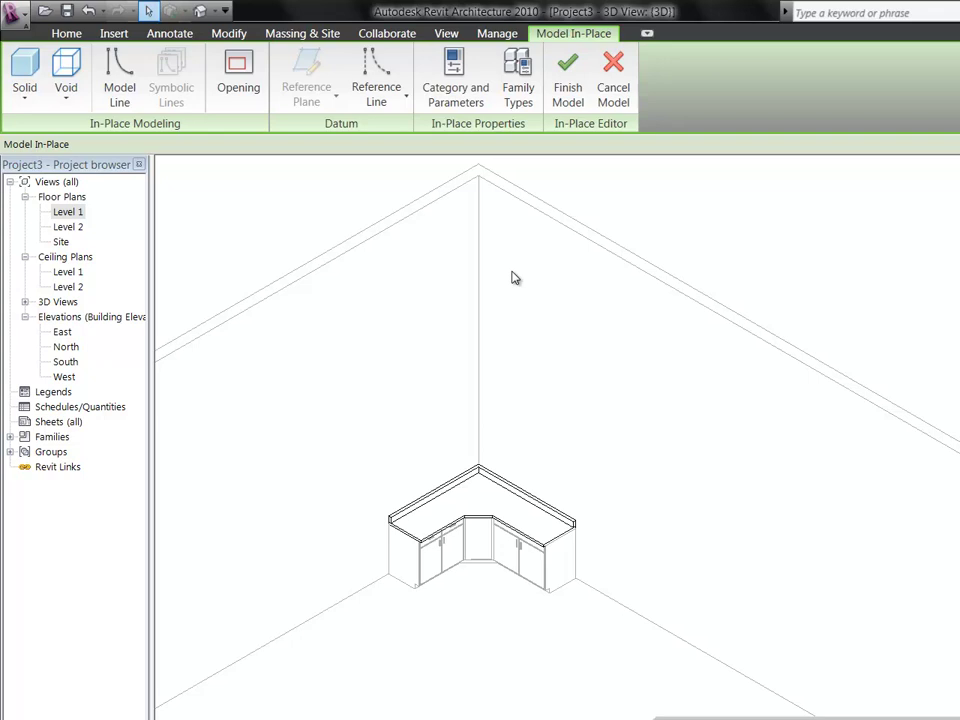
{"action": "left_click", "coordinate": [565, 90]}
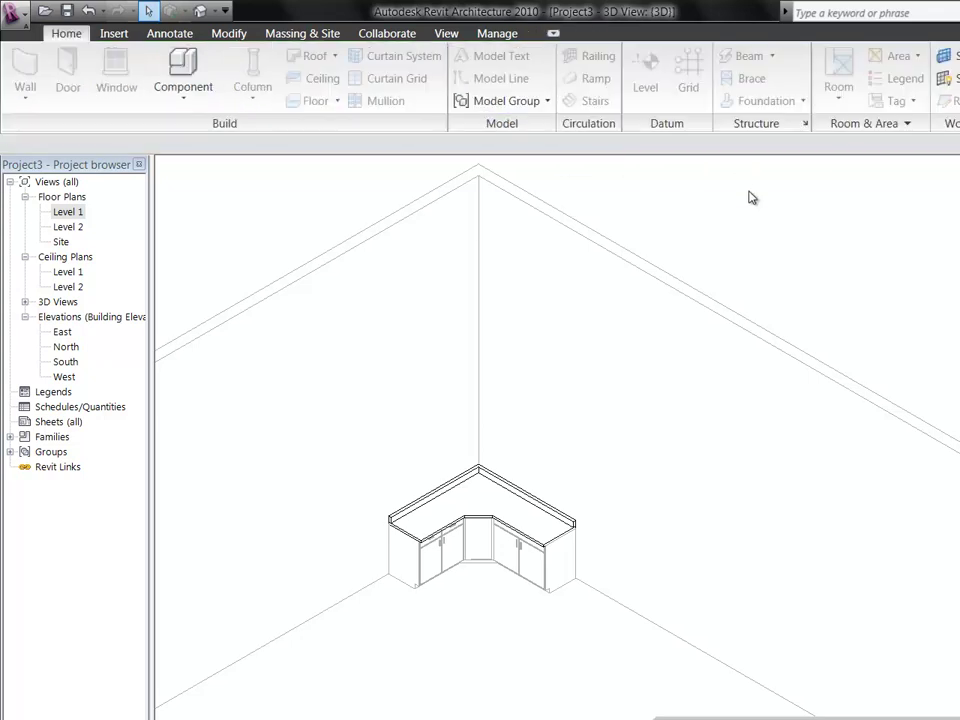
{"action": "scroll", "coordinate": [585, 523], "scroll_direction": "up", "scroll_amount": 4}
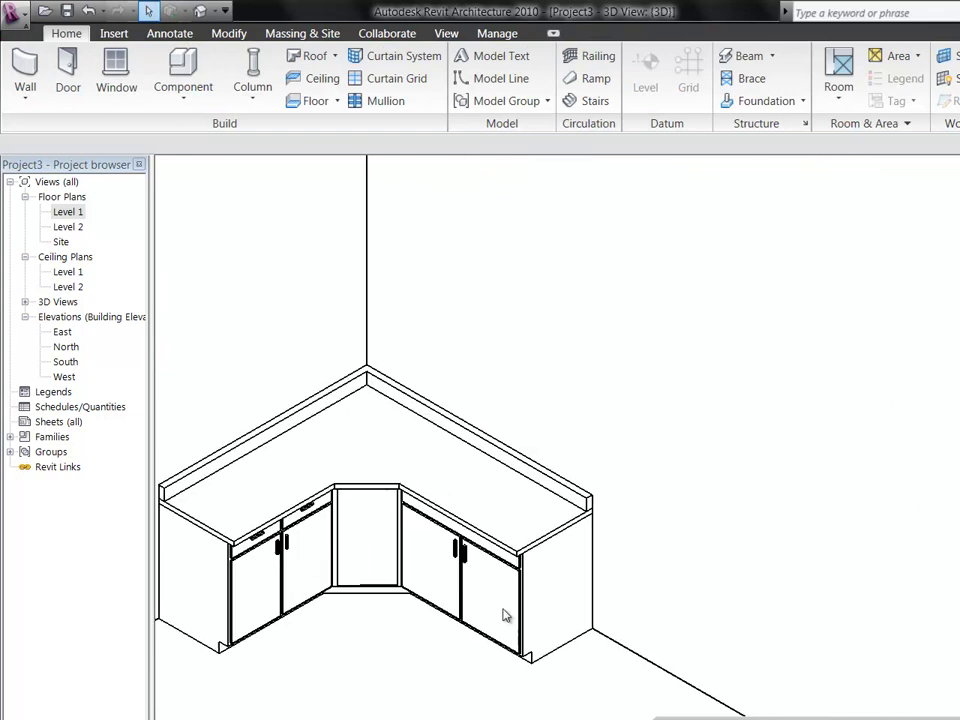
{"action": "scroll", "coordinate": [535, 313], "scroll_direction": "down", "scroll_amount": 2}
{"action": "scroll", "coordinate": [452, 291], "scroll_direction": "up", "scroll_amount": 2}
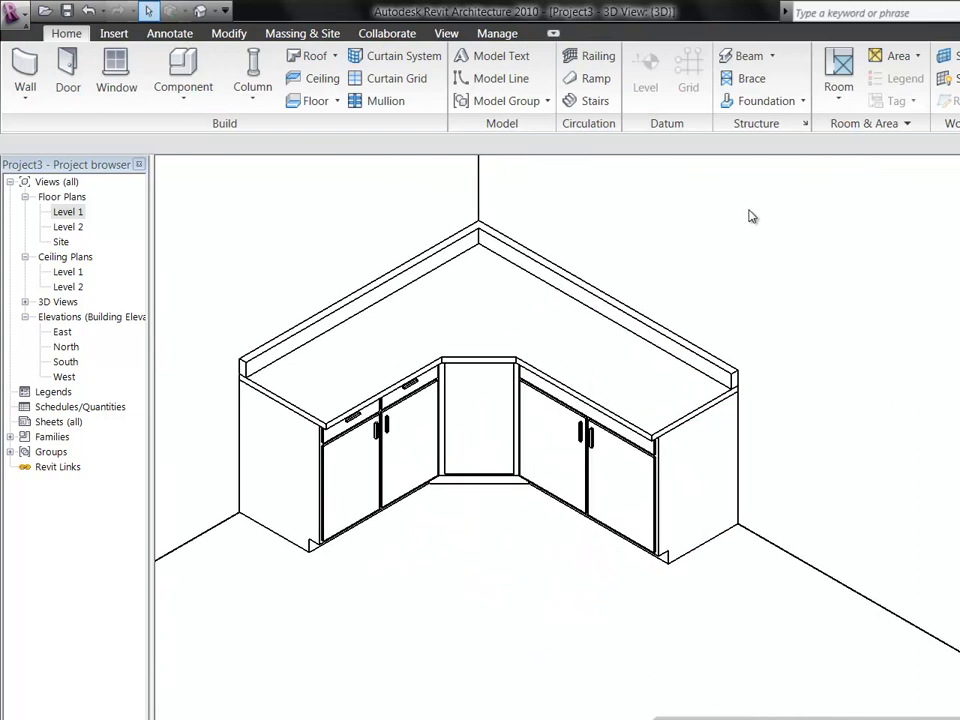
{"action": "scroll", "coordinate": [840, 411], "scroll_direction": "down", "scroll_amount": 1}
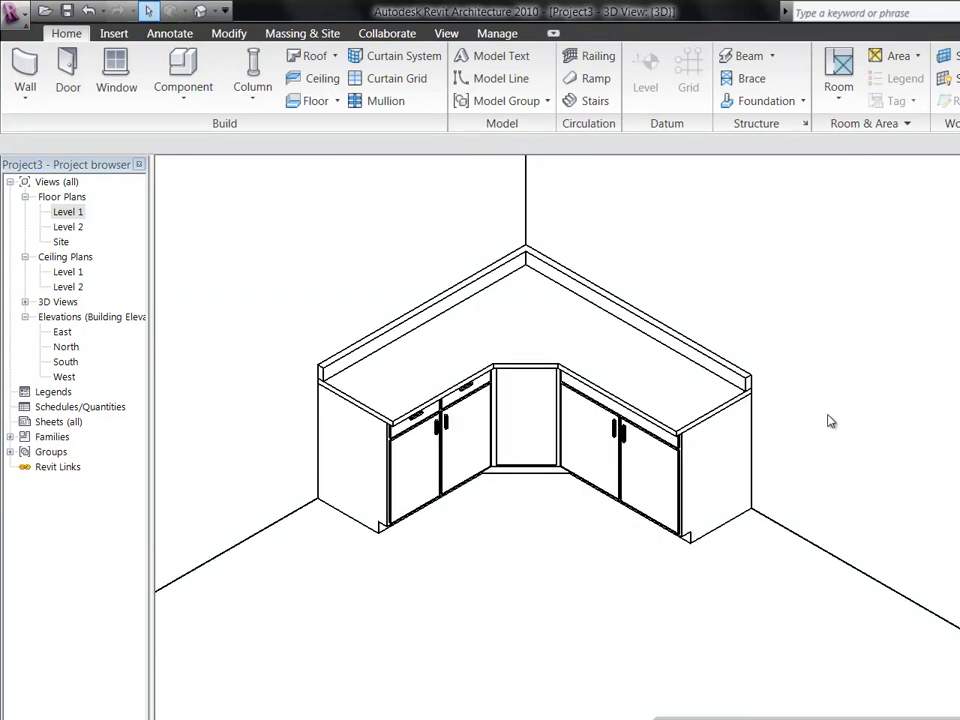
{"action": "scroll", "coordinate": [733, 332], "scroll_direction": "up", "scroll_amount": 1}
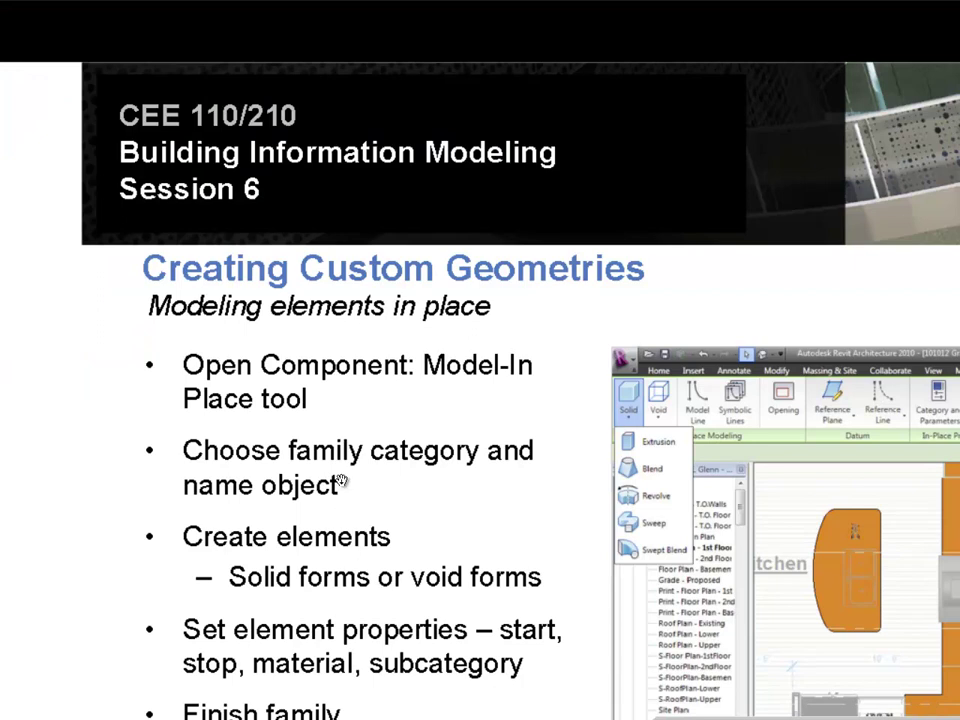
{"action": "key", "text": "Right"}
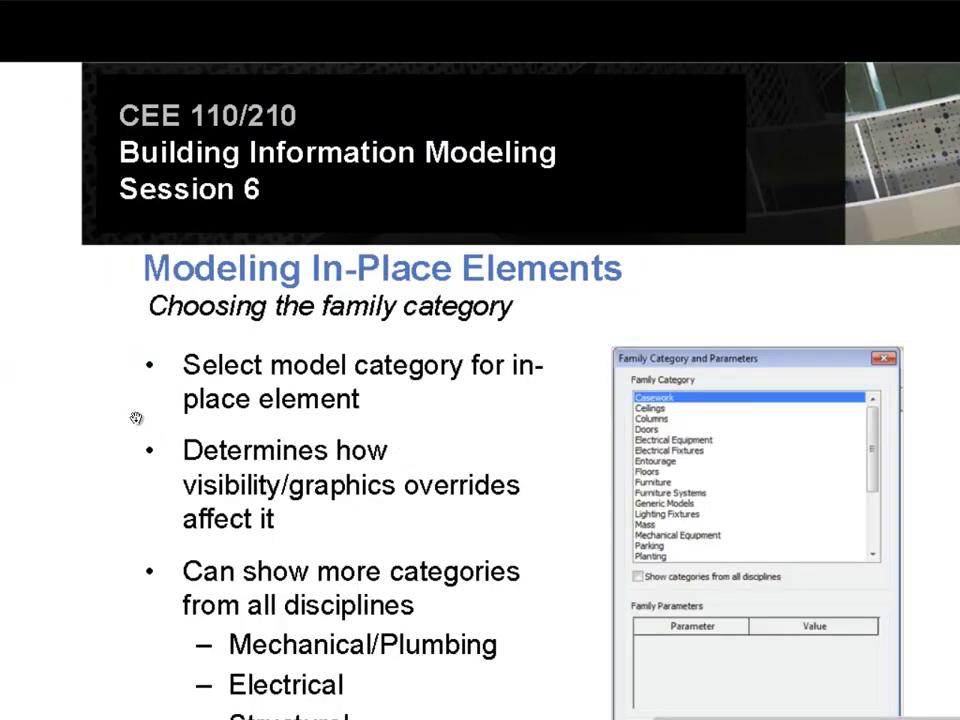
{"action": "key", "text": "Right"}
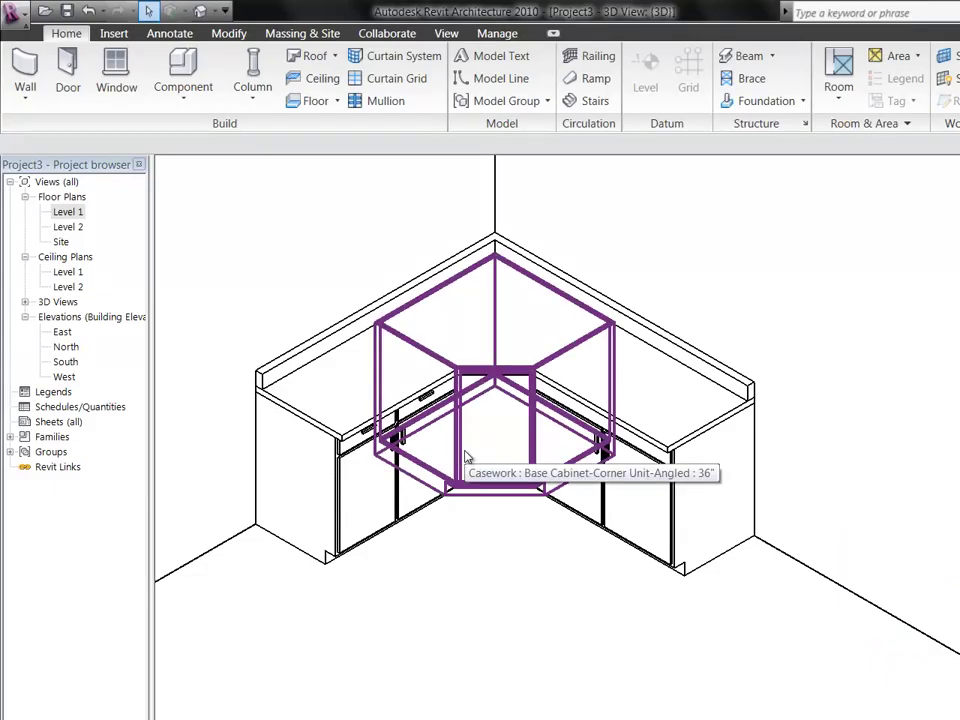
Draw a building section in the Level 1 floor plan, from outside the west wall across the countertop's vertical leg into the room.
{"action": "left_click", "coordinate": [452, 375]}
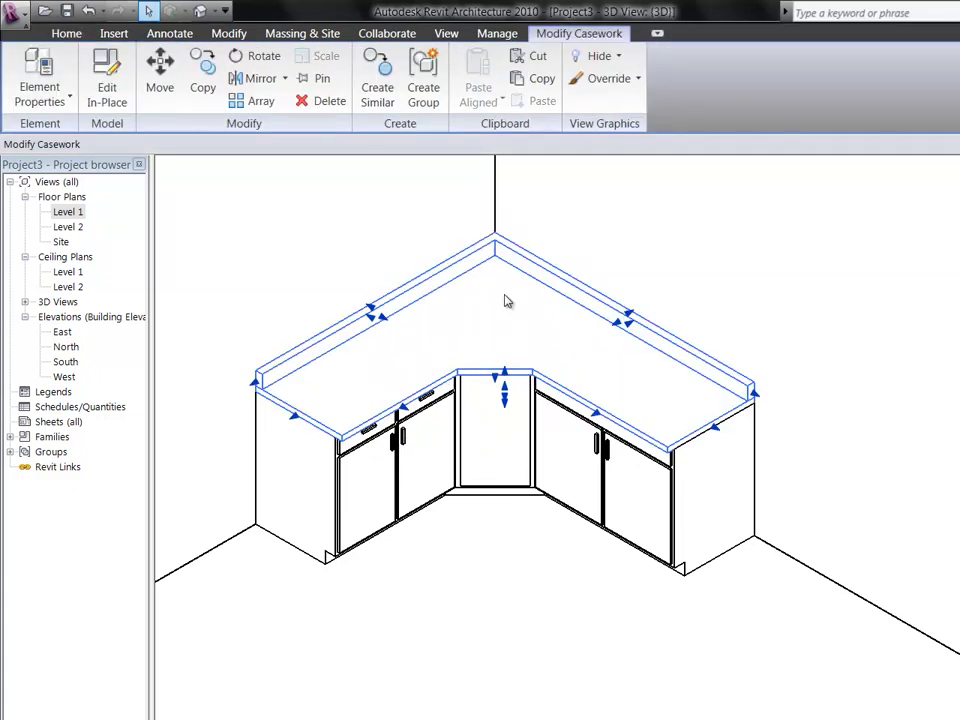
{"action": "left_click", "coordinate": [288, 223]}
{"action": "left_click", "coordinate": [67, 212]}
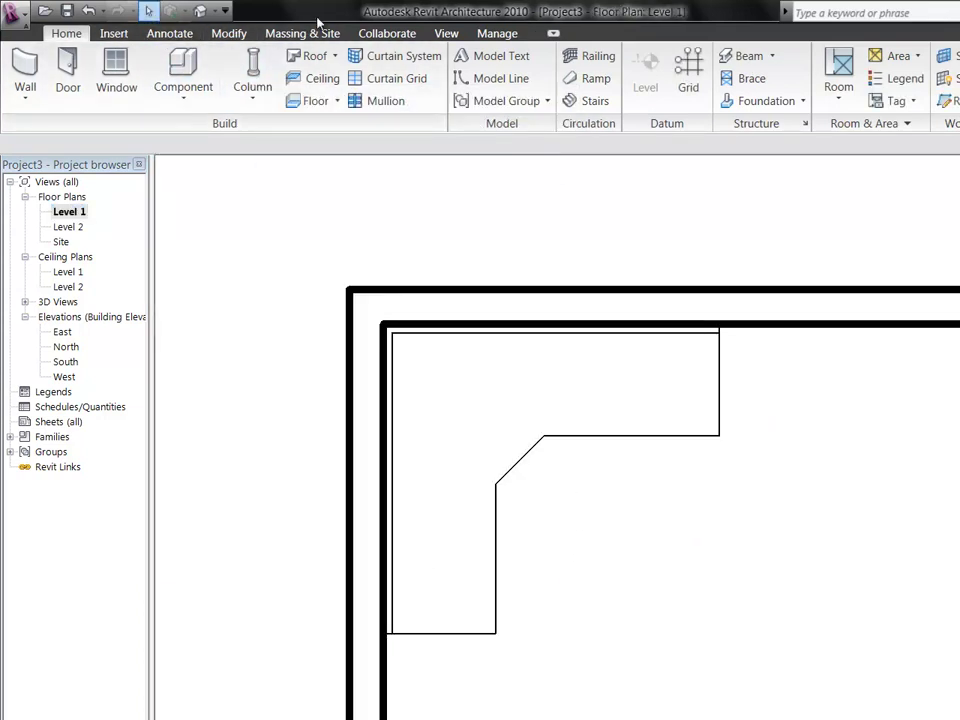
{"action": "left_click", "coordinate": [168, 33]}
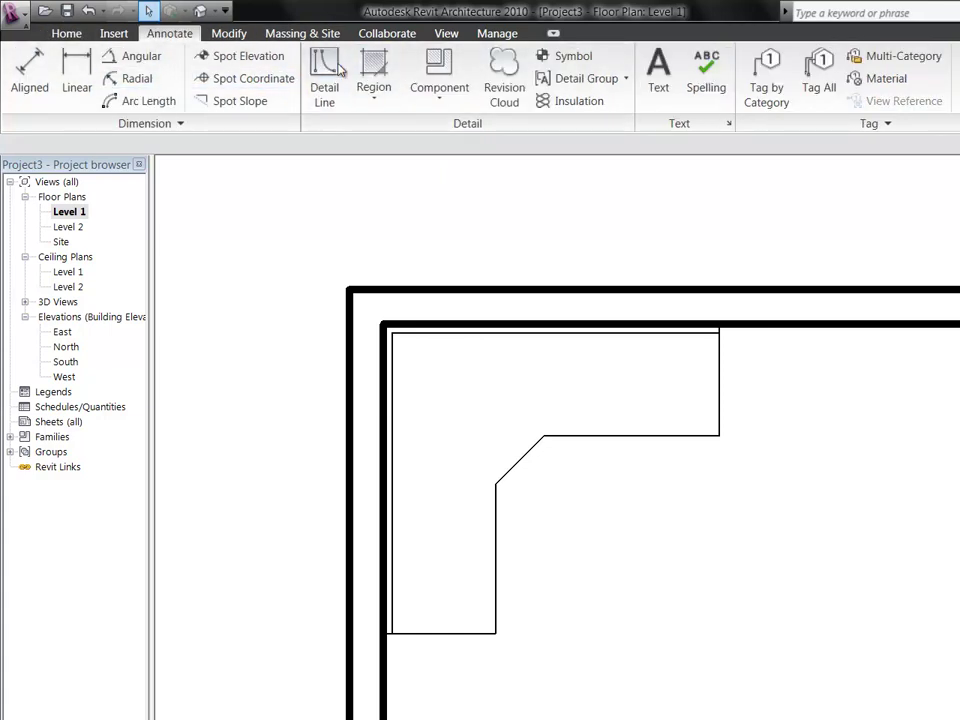
{"action": "left_click", "coordinate": [444, 33]}
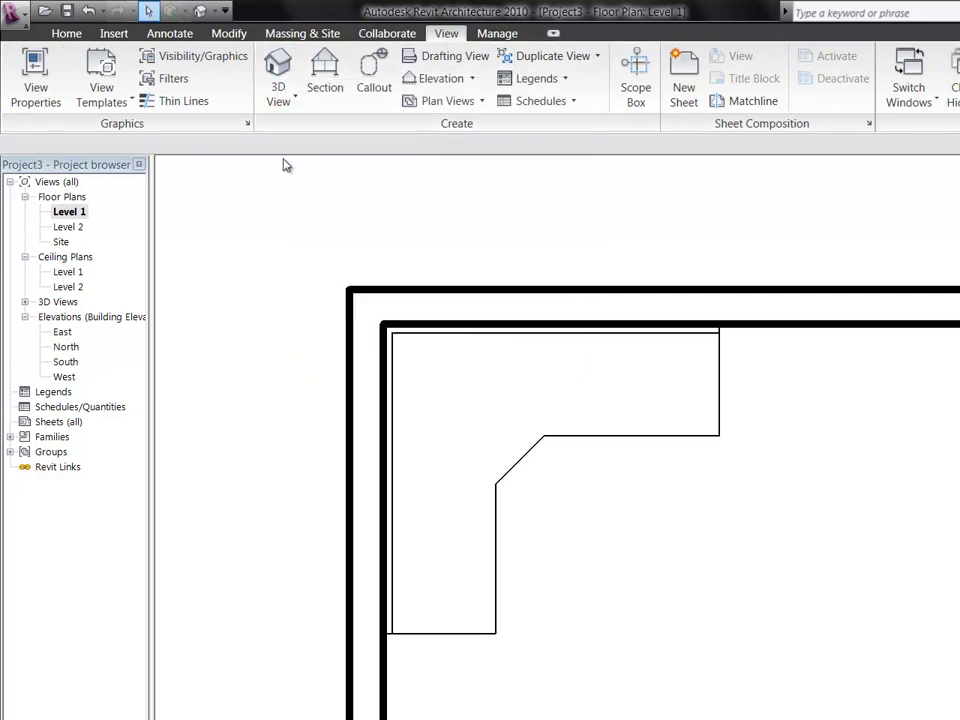
{"action": "left_click", "coordinate": [327, 70]}
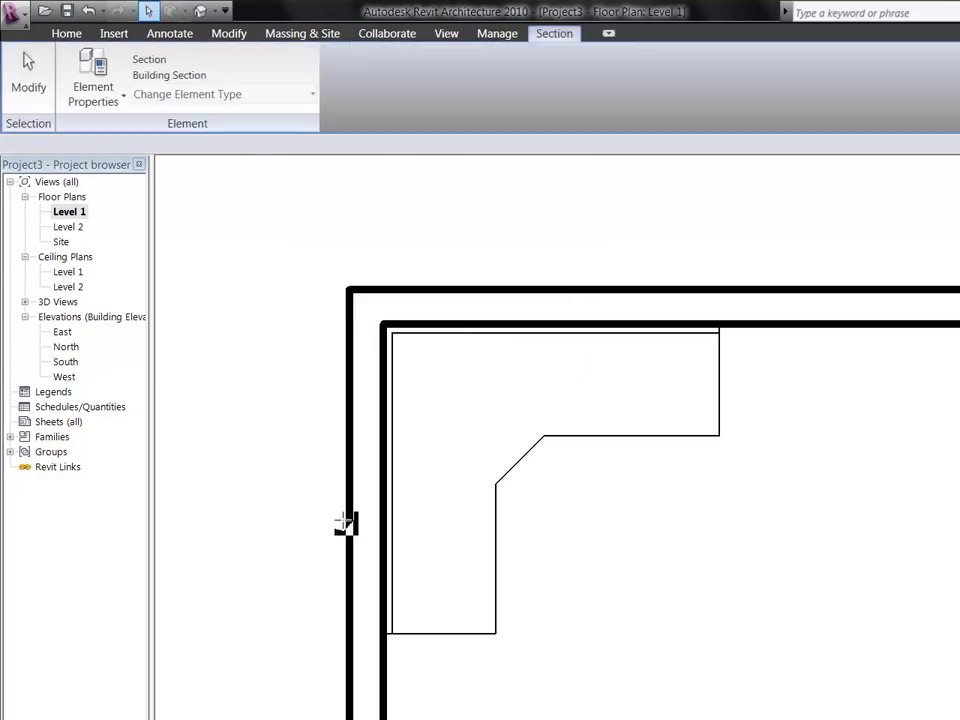
{"action": "left_click", "coordinate": [303, 544]}
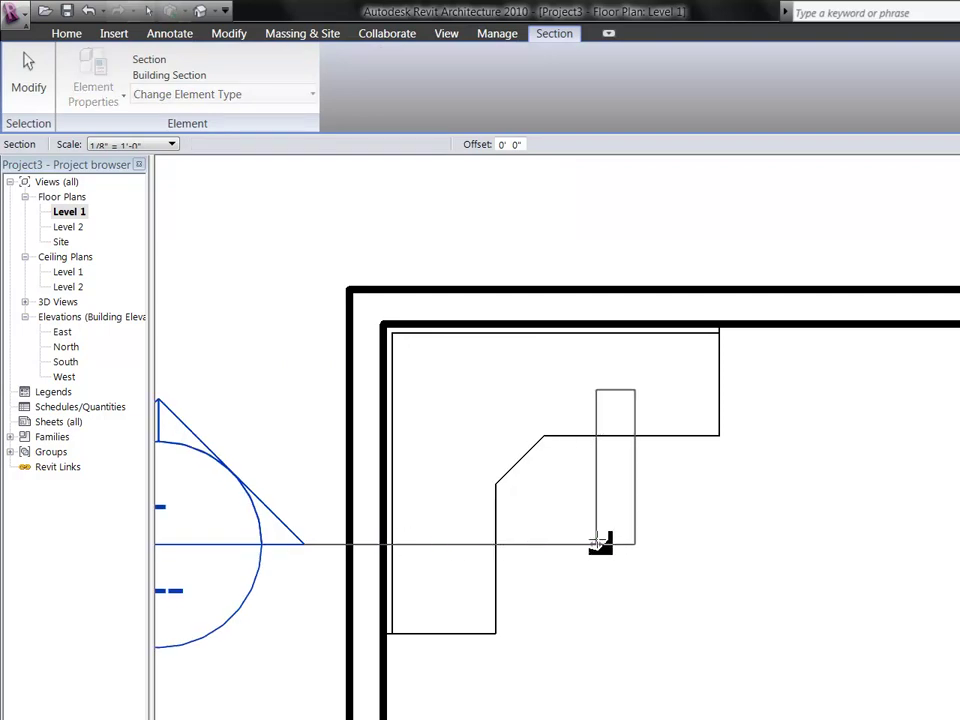
{"action": "left_click", "coordinate": [641, 544]}
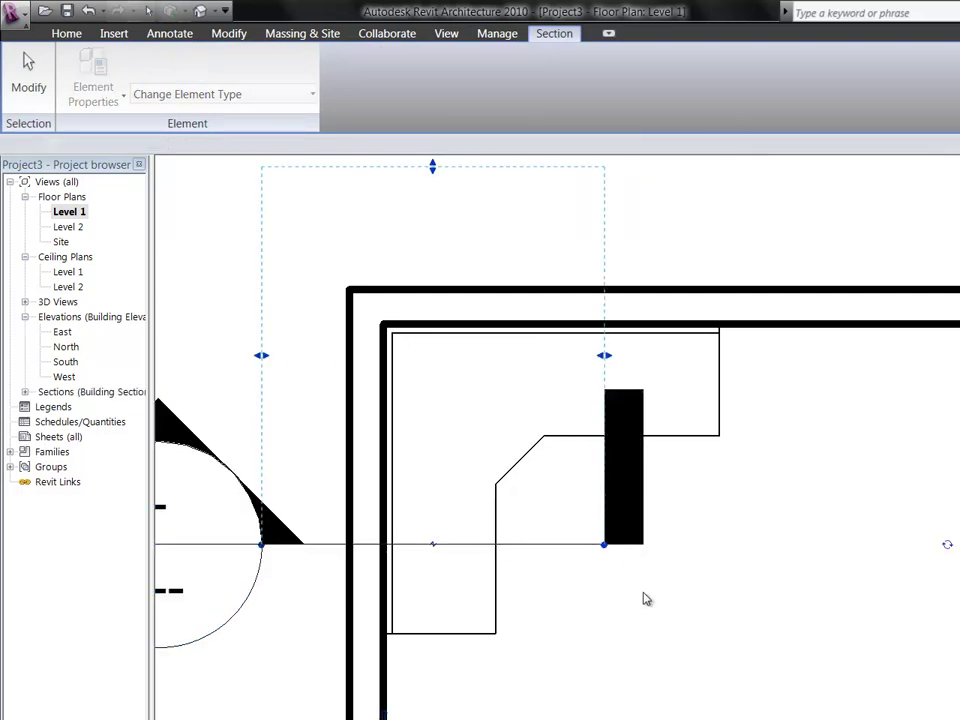
{"action": "key", "text": "Escape"}
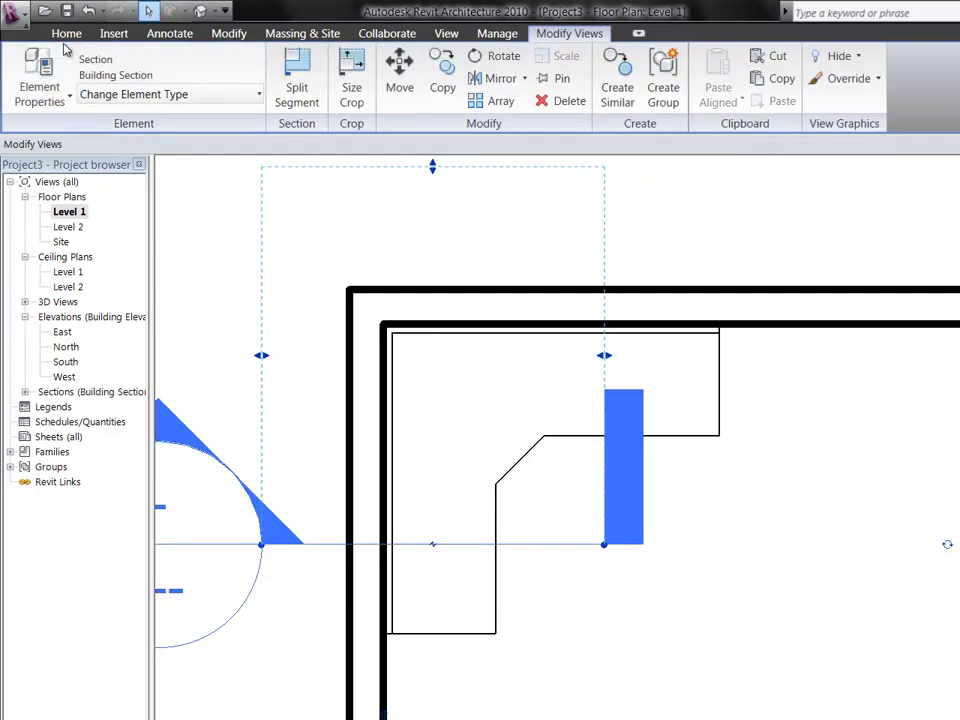
{"action": "left_click", "coordinate": [66, 33]}
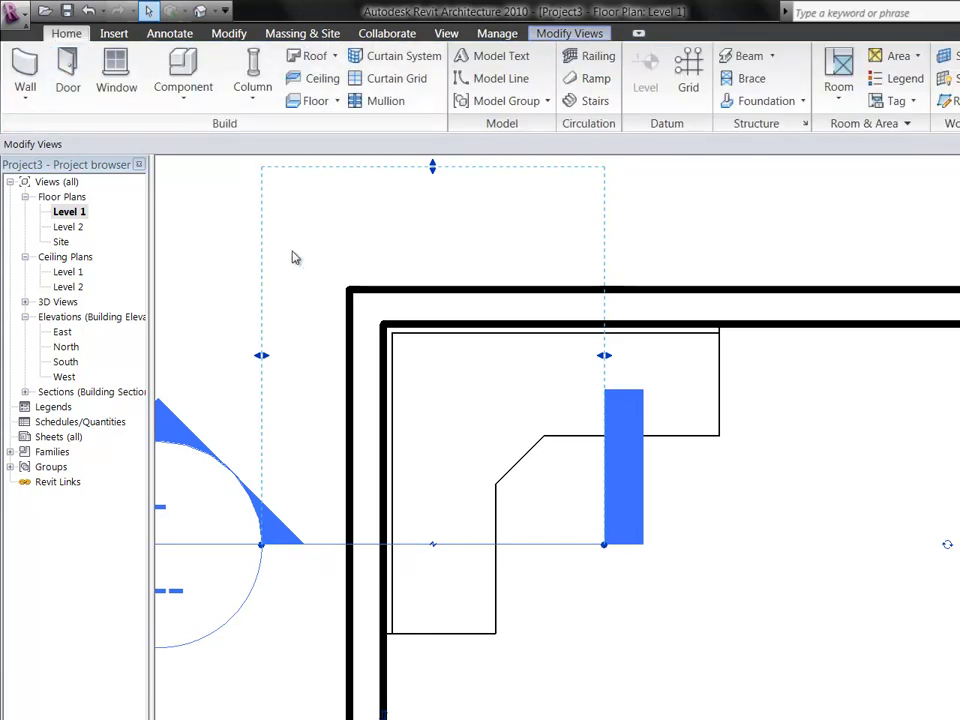
Open the new building section's view on the countertop, backsplash and base cabinet profile.
{"action": "left_click", "coordinate": [186, 345]}
{"action": "double_click", "coordinate": [172, 521]}
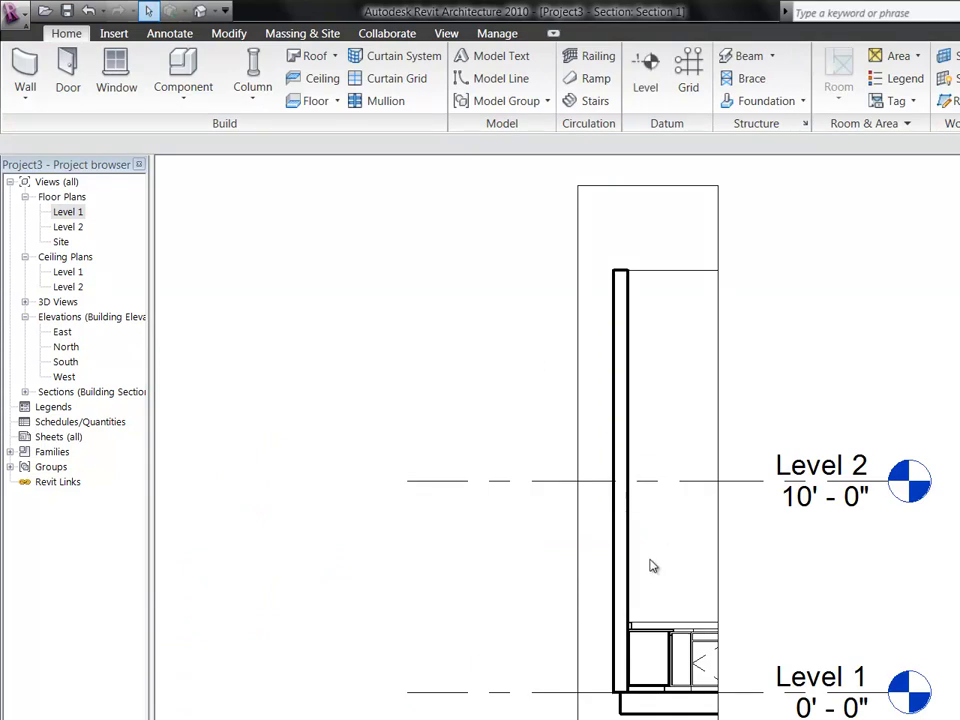
{"action": "scroll", "coordinate": [675, 707], "scroll_direction": "up", "scroll_amount": 5}
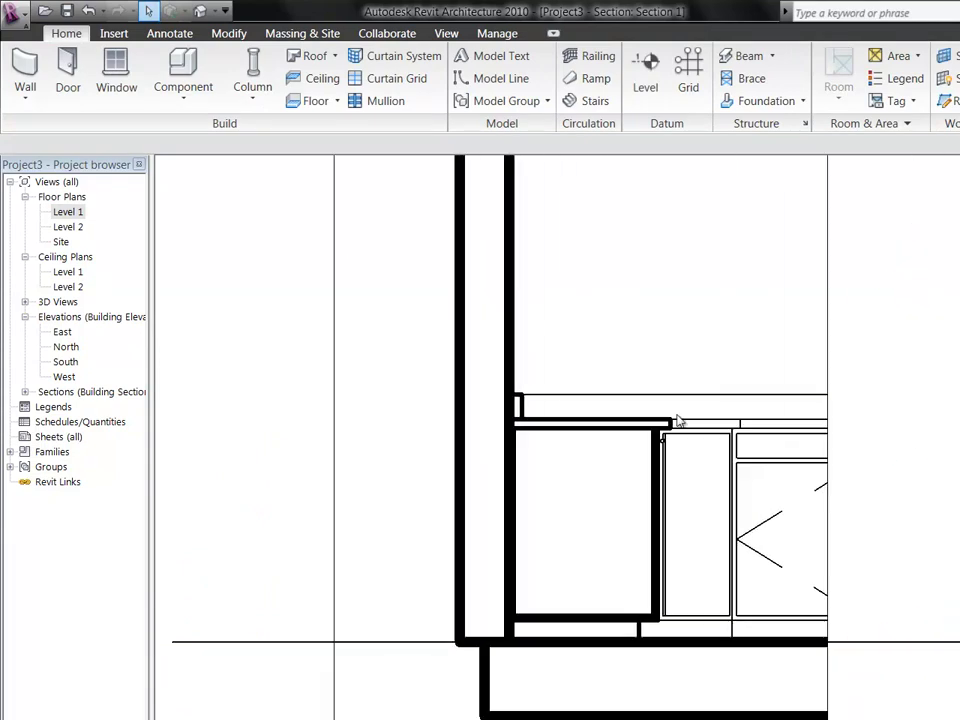
Try to move the whole in-place countertop freely in the section view.
{"action": "left_click", "coordinate": [710, 424]}
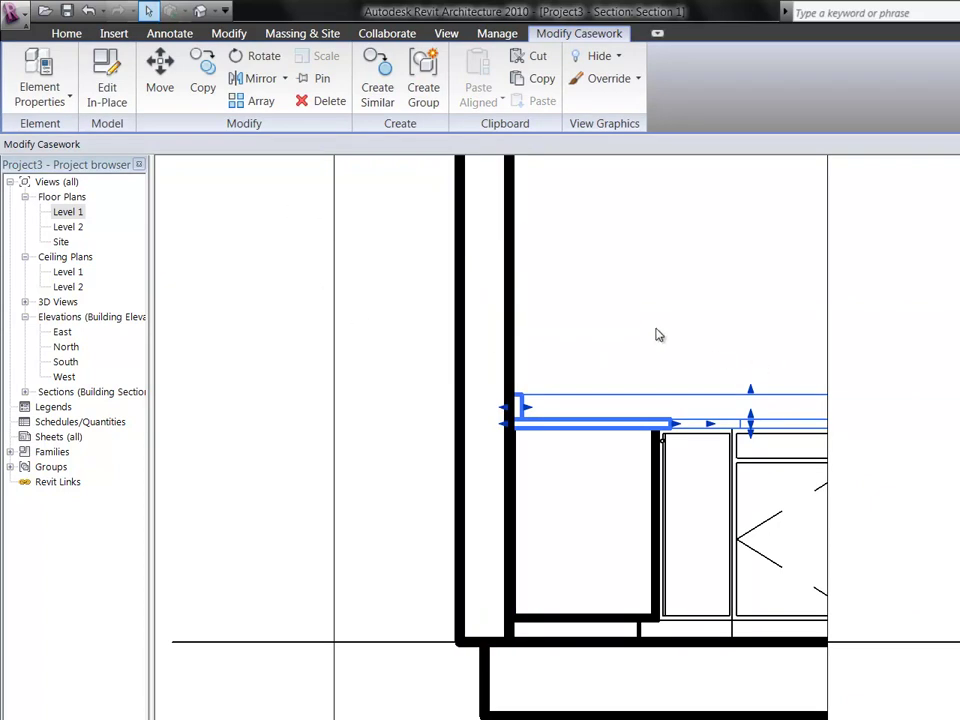
{"action": "left_click_drag", "start_coordinate": [643, 424], "coordinate": [637, 370]}
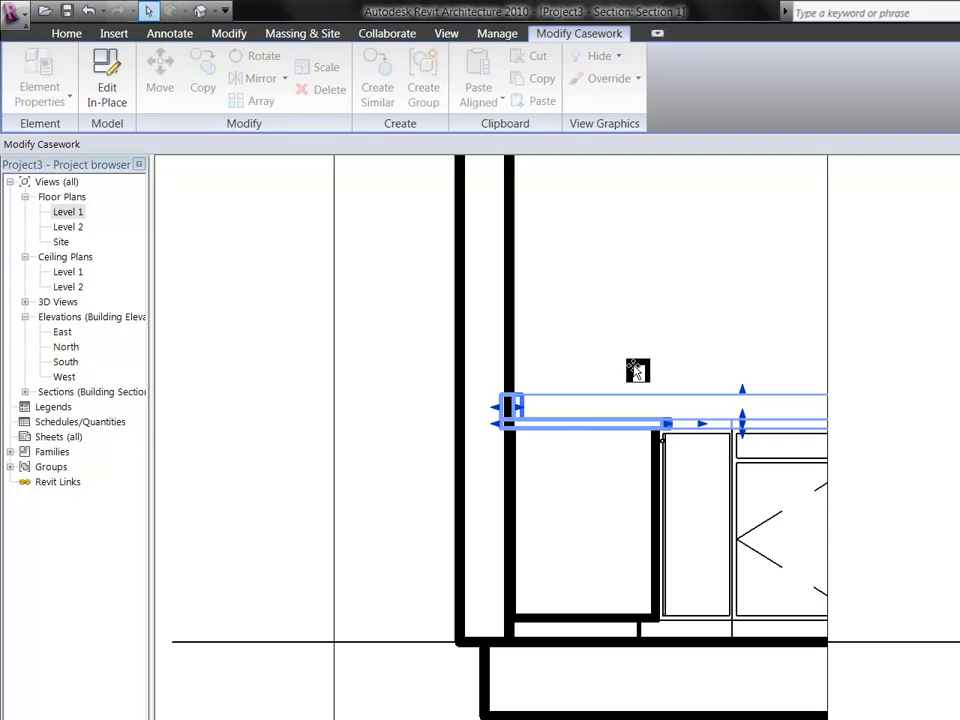
{"action": "mouse_move", "coordinate": [637, 371]}
{"action": "left_mouse_down"}
{"action": "mouse_move", "coordinate": [549, 379]}
{"action": "mouse_move", "coordinate": [630, 354]}
{"action": "mouse_move", "coordinate": [673, 361]}
{"action": "mouse_move", "coordinate": [645, 368]}
{"action": "left_mouse_up"}
{"action": "left_click", "coordinate": [638, 374]}
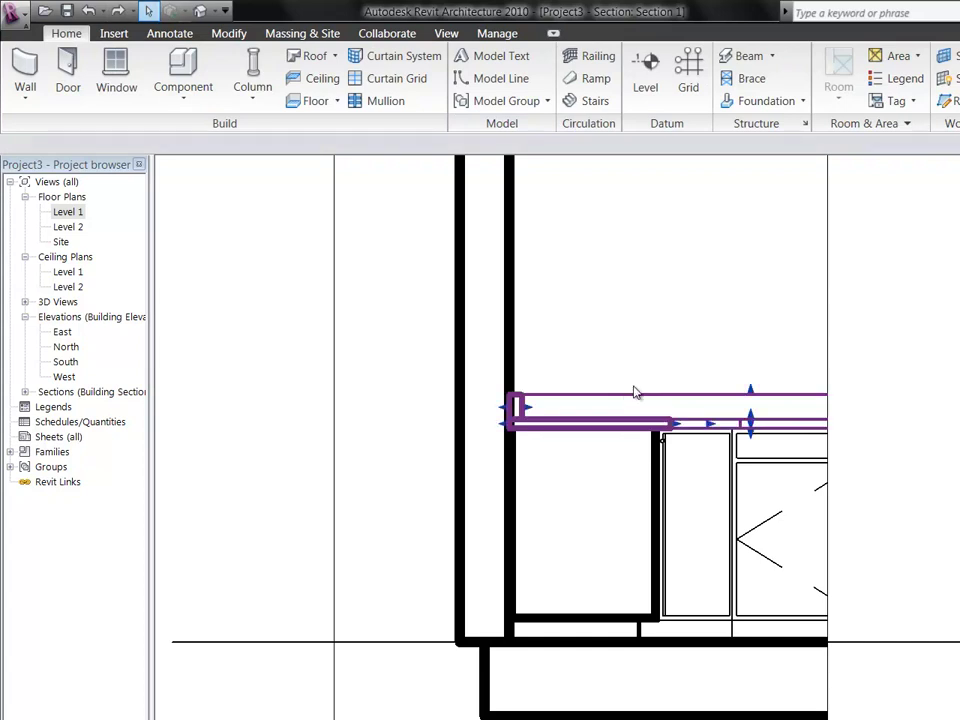
{"action": "left_click", "coordinate": [627, 401]}
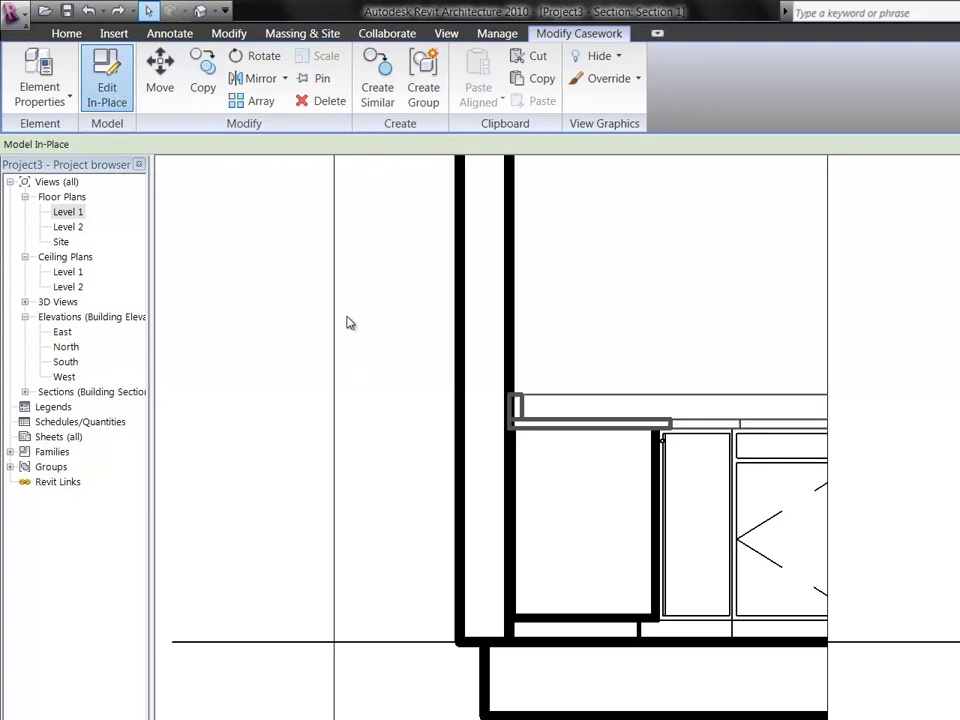
{"action": "left_click", "coordinate": [113, 90]}
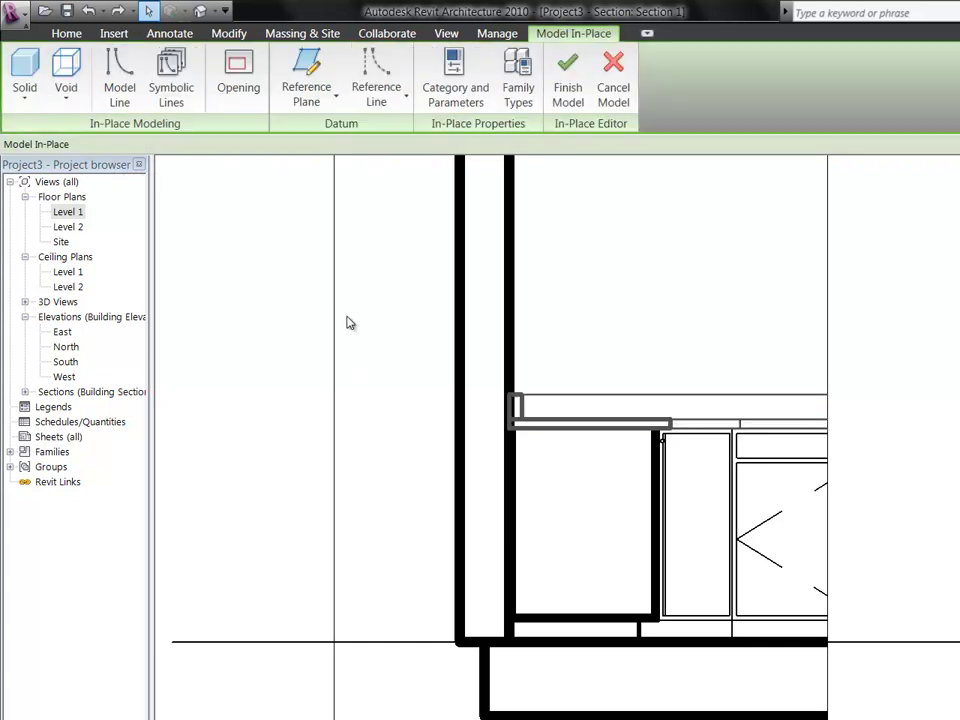
{"action": "left_click", "coordinate": [522, 405]}
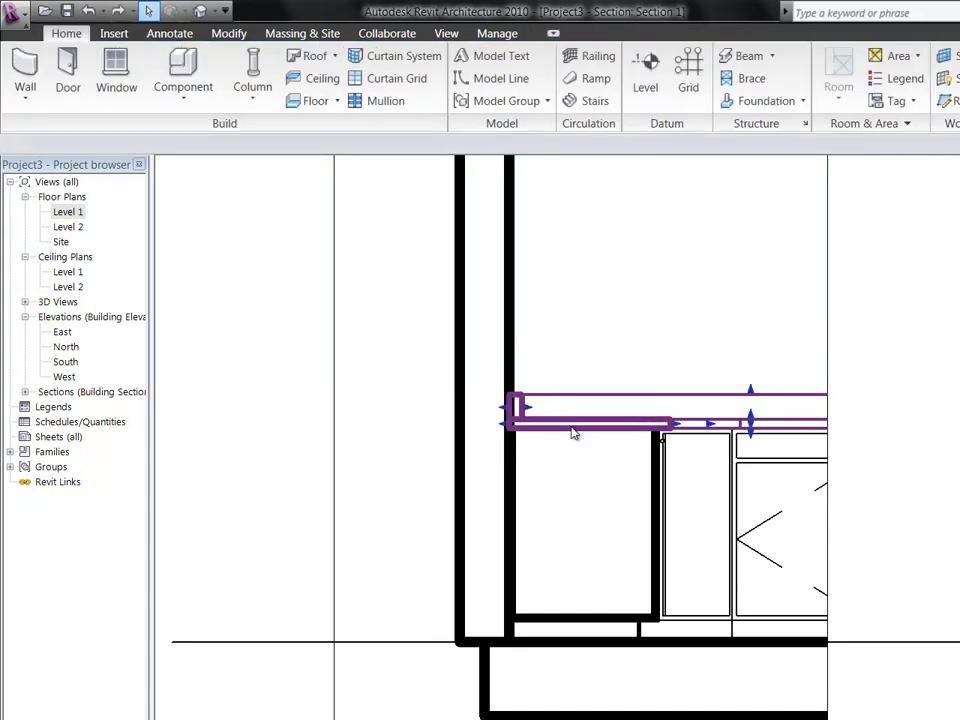
Edit the countertop in place and open the slab's extrusion sketch in the Level 1 floor plan.
{"action": "left_click", "coordinate": [588, 429]}
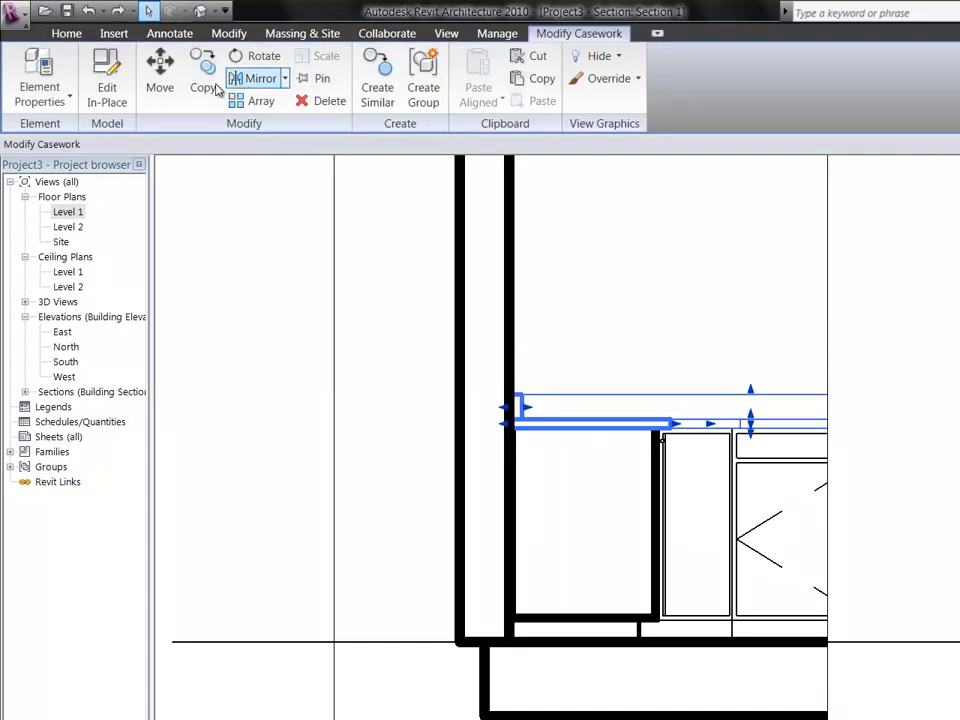
{"action": "left_click", "coordinate": [98, 98]}
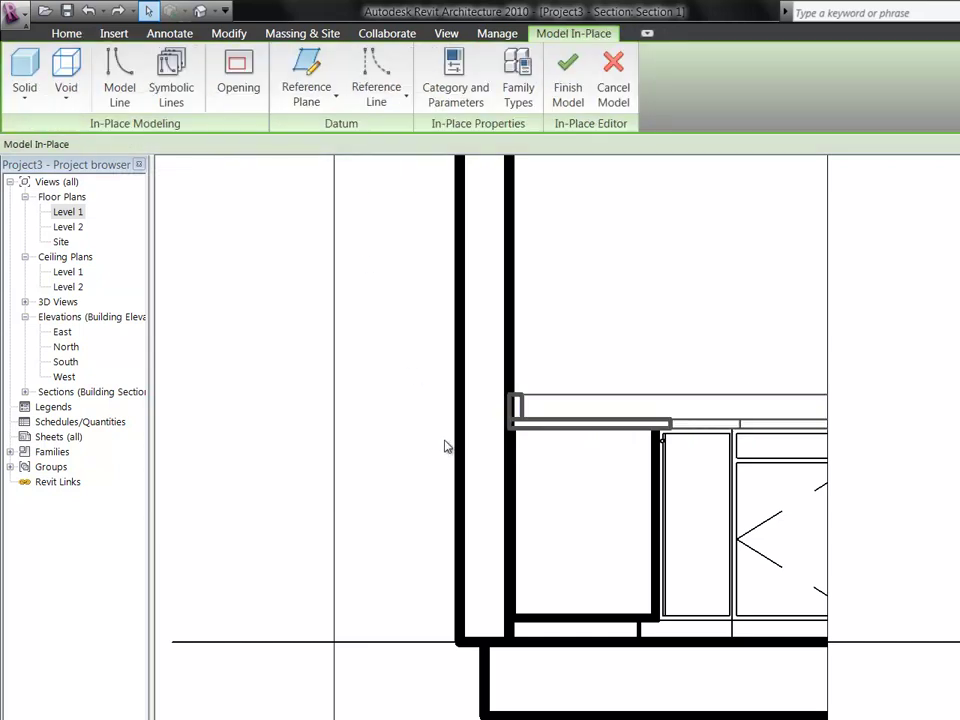
{"action": "left_click", "coordinate": [606, 434]}
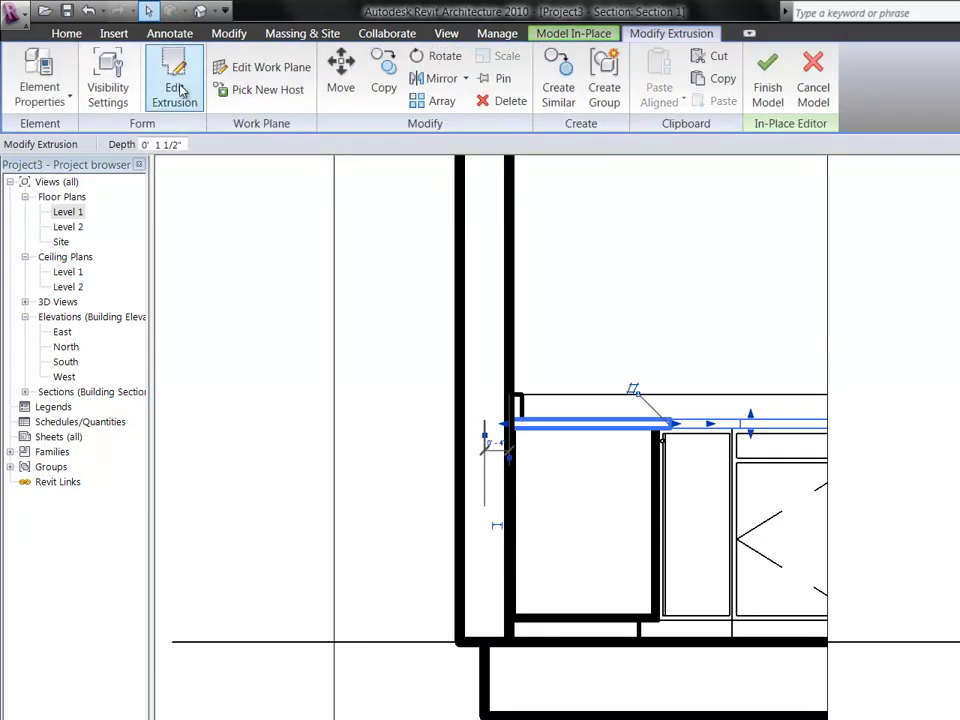
{"action": "left_click", "coordinate": [175, 90]}
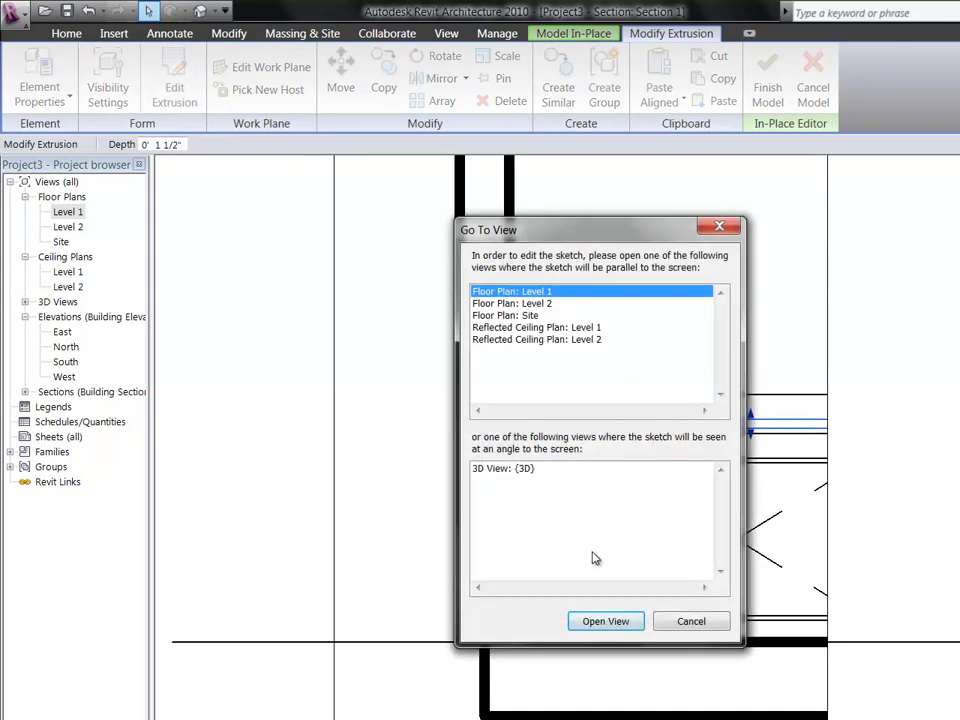
{"action": "left_click", "coordinate": [584, 621]}
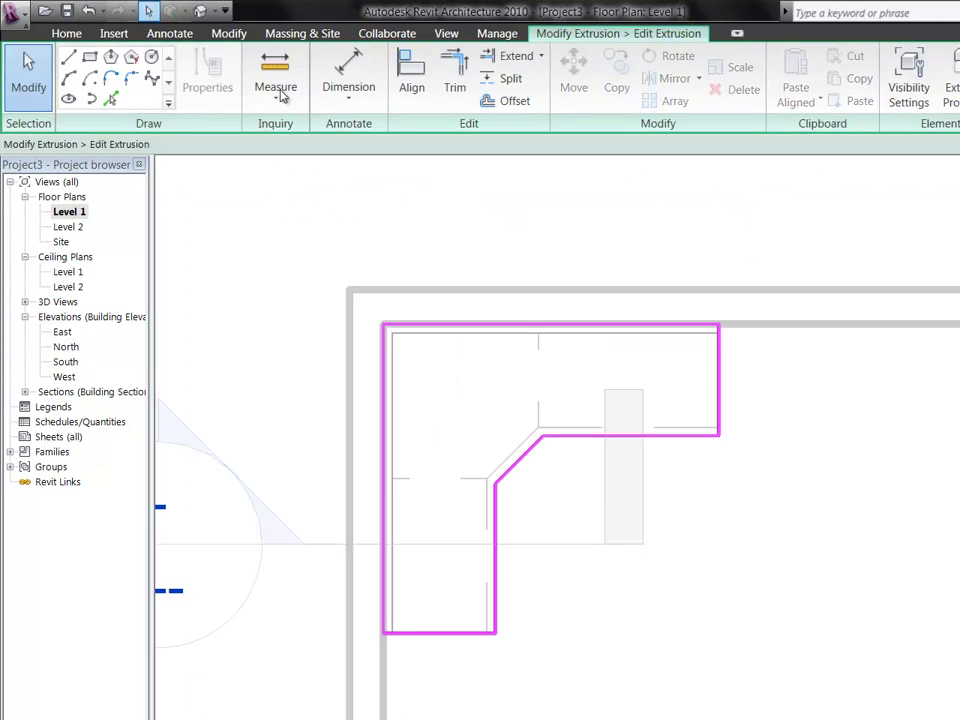
Raise the slab above the backsplash through the extrusion start and end in its instance properties, and finish the in-place model.
{"action": "left_click", "coordinate": [950, 85]}
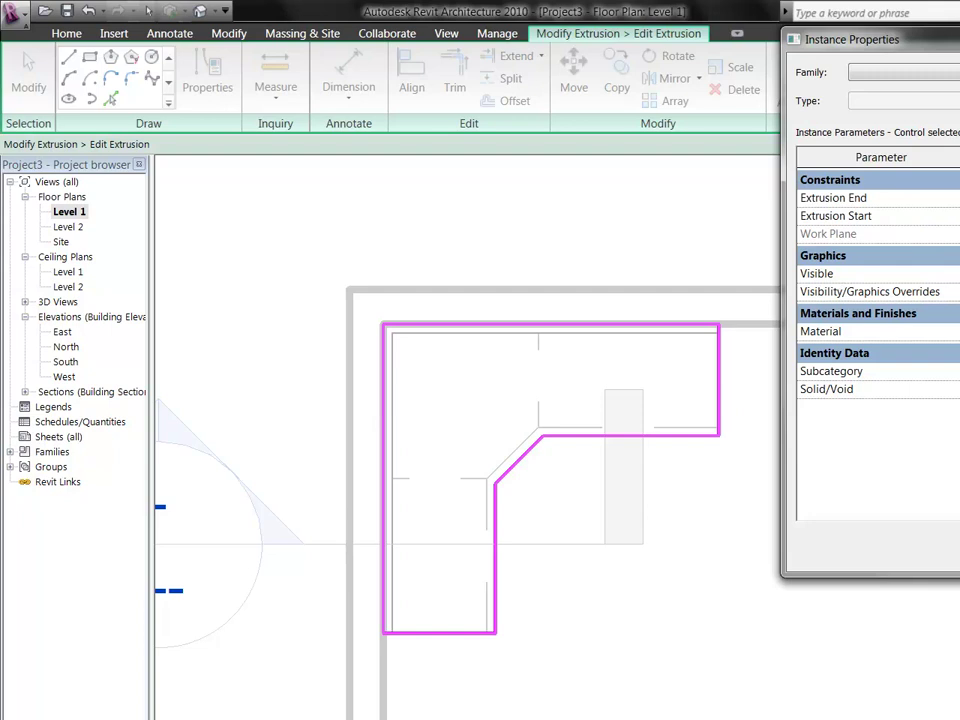
{"action": "left_click", "coordinate": [949, 540]}
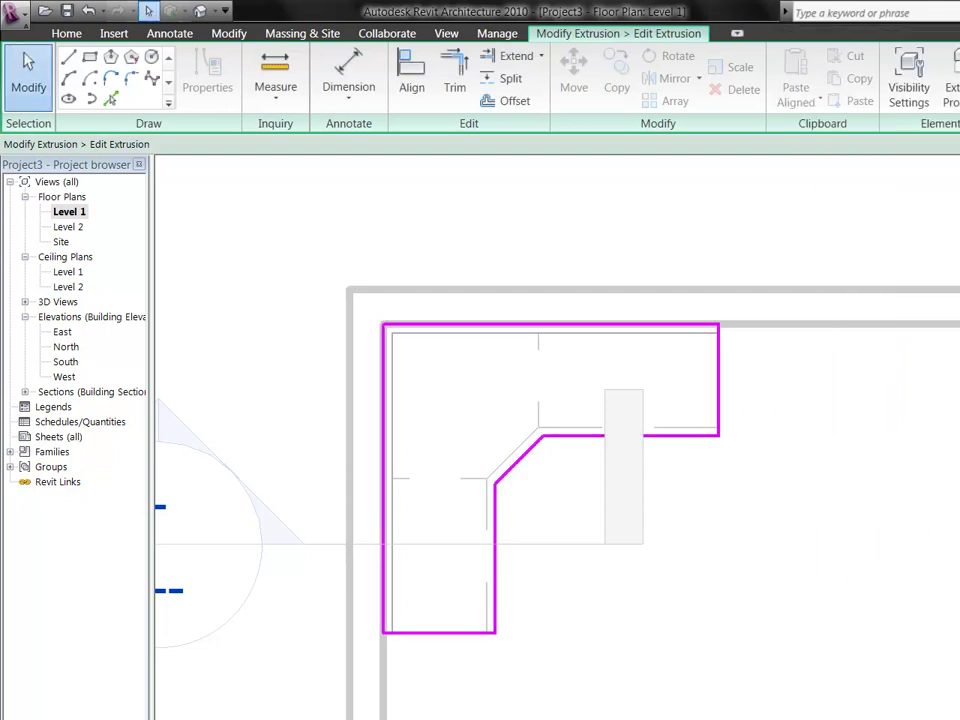
{"action": "left_click", "coordinate": [756, 450]}
{"action": "scroll", "coordinate": [756, 450], "scroll_direction": "down", "scroll_amount": 1}
{"action": "left_click", "coordinate": [568, 75]}
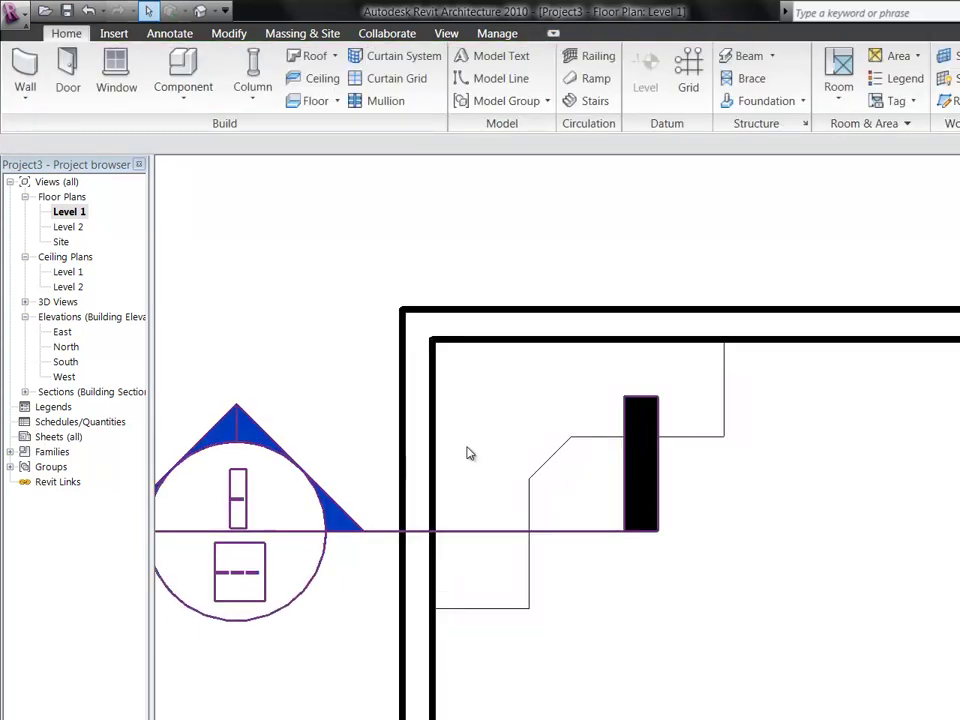
Try to align the raised slab's underside with the top of the base cabinet in the section view.
{"action": "double_click", "coordinate": [617, 518]}
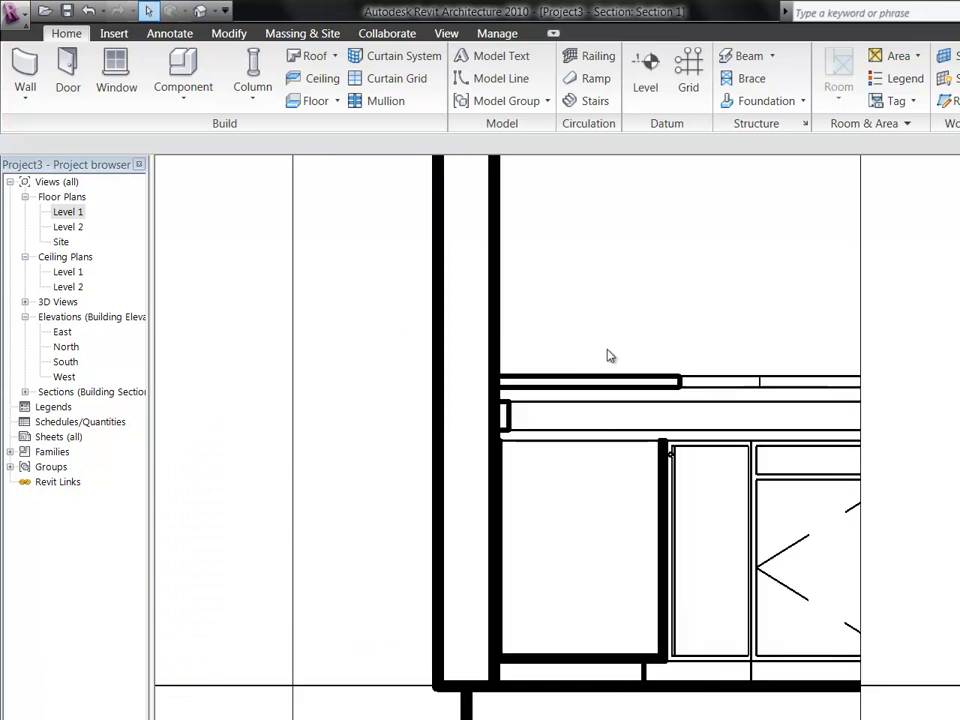
{"action": "key", "text": "a"}
{"action": "key", "text": "l"}
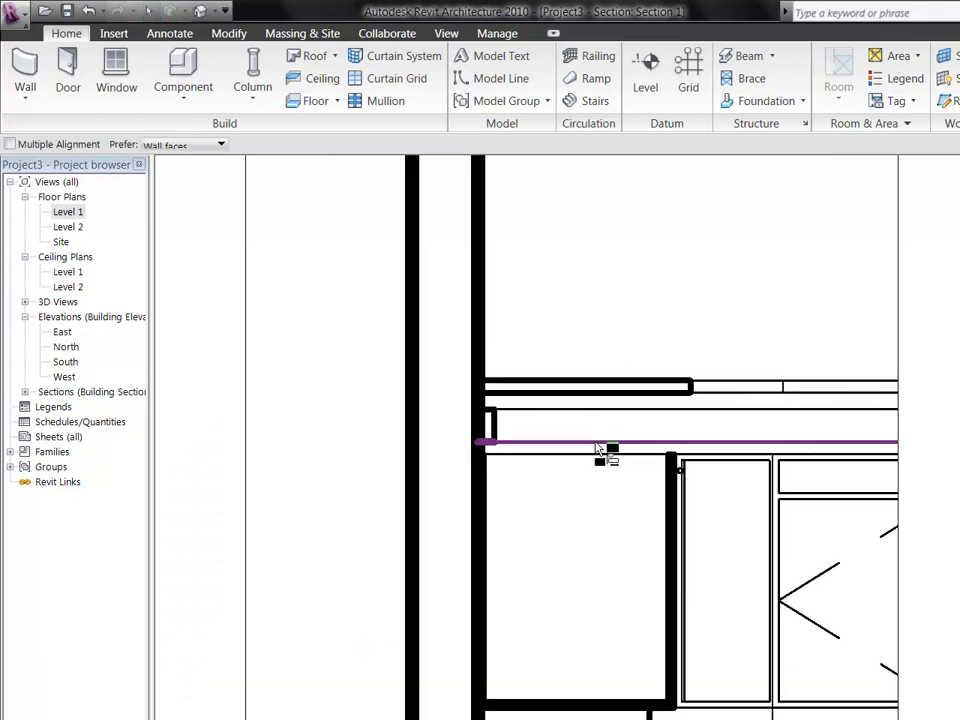
{"action": "left_click", "coordinate": [598, 460]}
{"action": "left_click", "coordinate": [596, 392]}
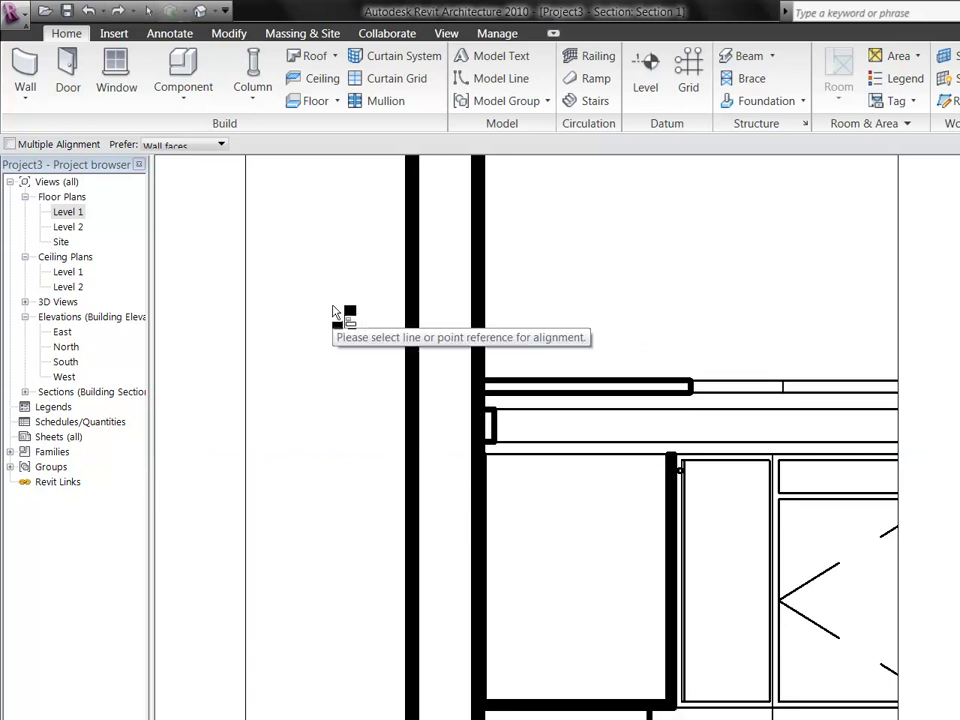
Undo the finished slab edit back to the in-place extrusion editing mode.
{"action": "key", "text": "Escape"}
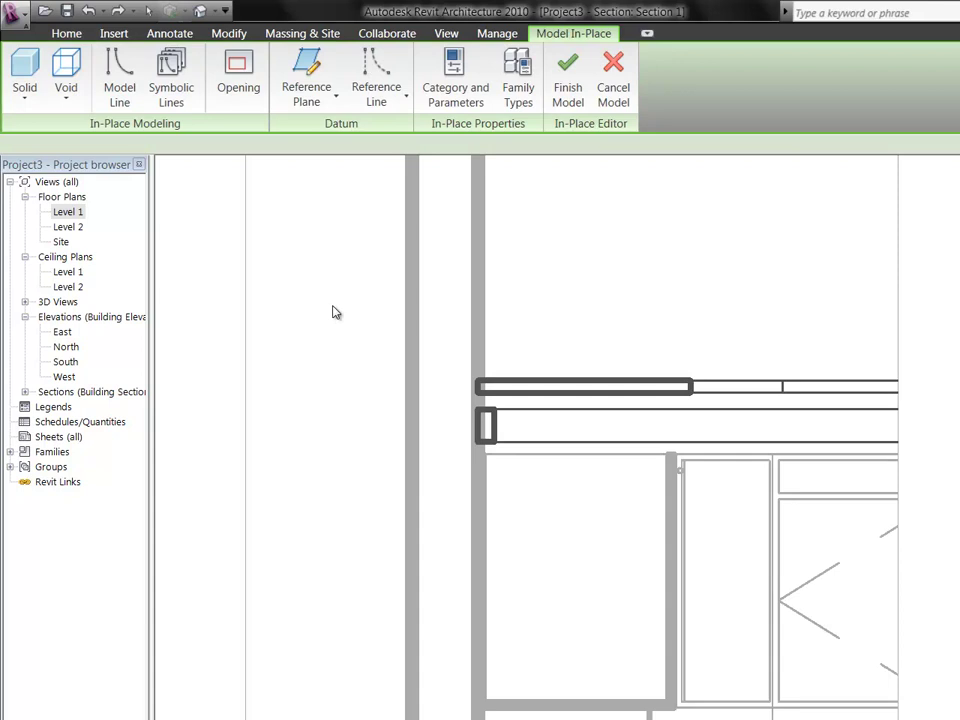
{"action": "key", "text": "a"}
{"action": "key", "text": "l"}
{"action": "key", "text": "Escape"}
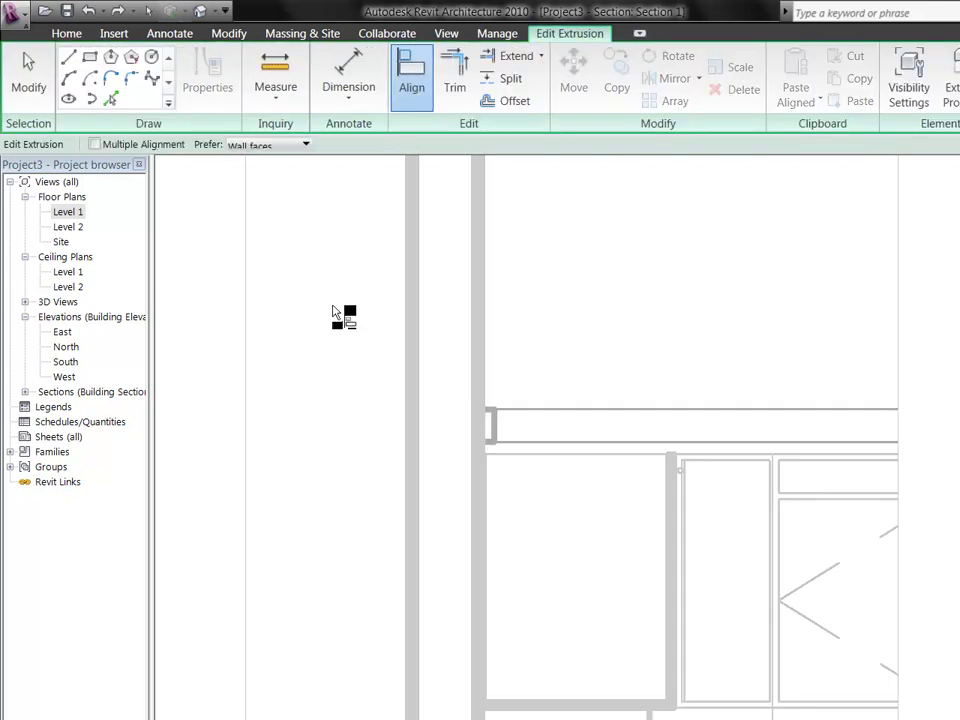